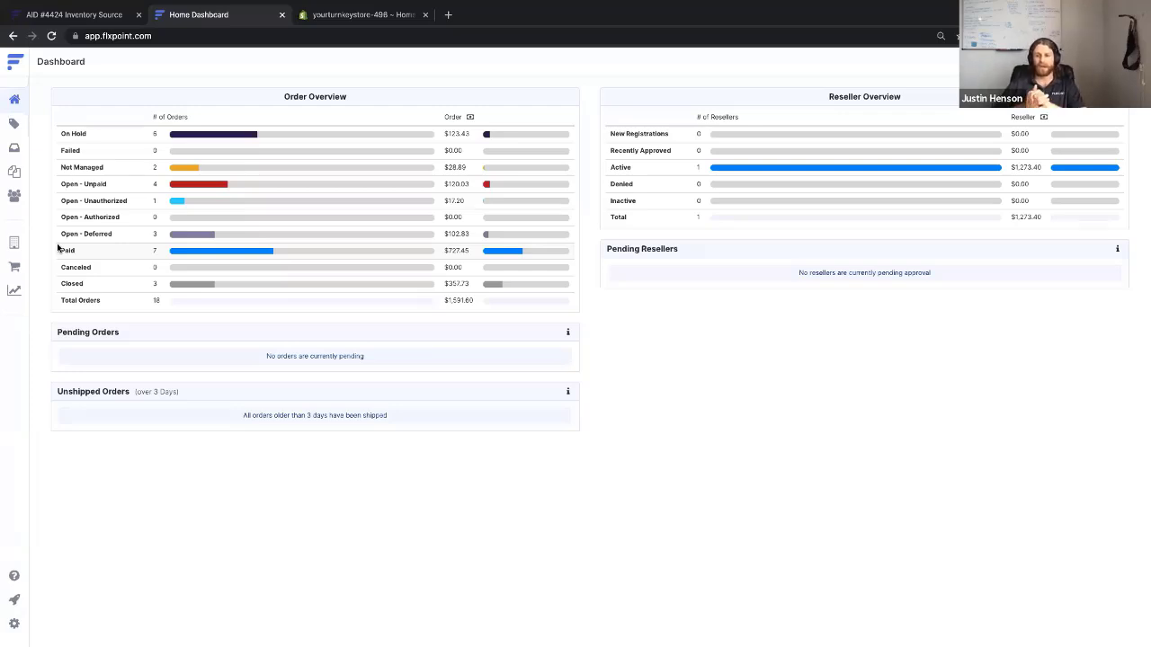
Open the Integrating a Channel documentation in a new tab, then show Flxpoint's Channels list
{"action": "left_click", "coordinate": [15, 577]}
{"action": "left_click", "coordinate": [473, 222]}
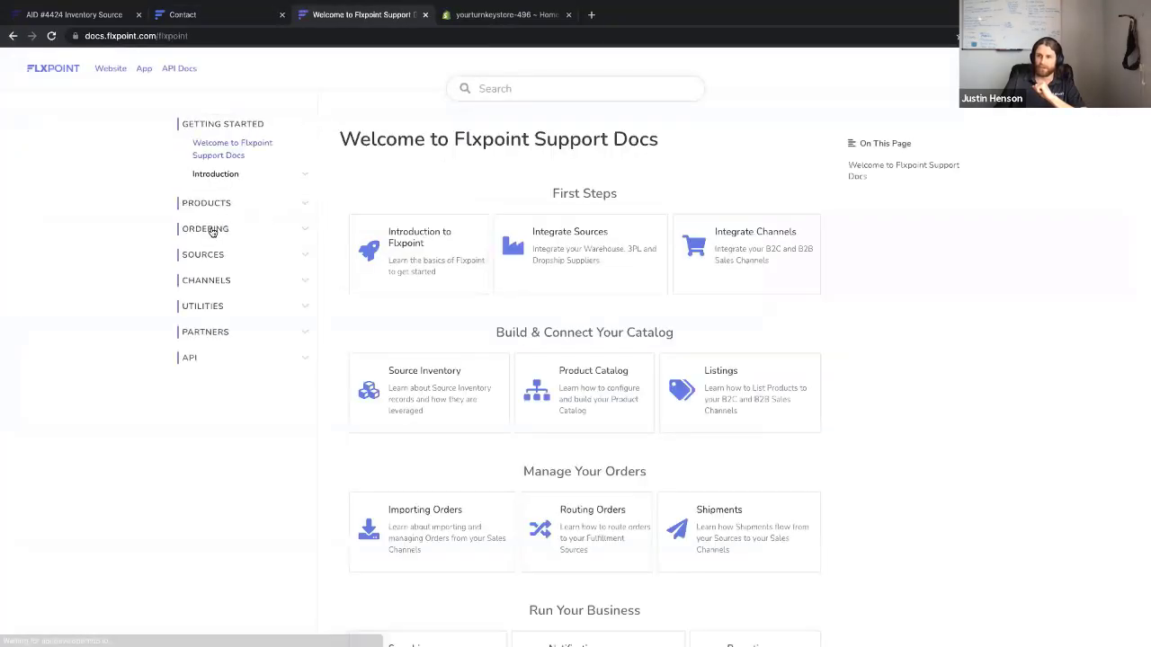
{"action": "left_click", "coordinate": [200, 279]}
{"action": "left_click", "coordinate": [237, 265]}
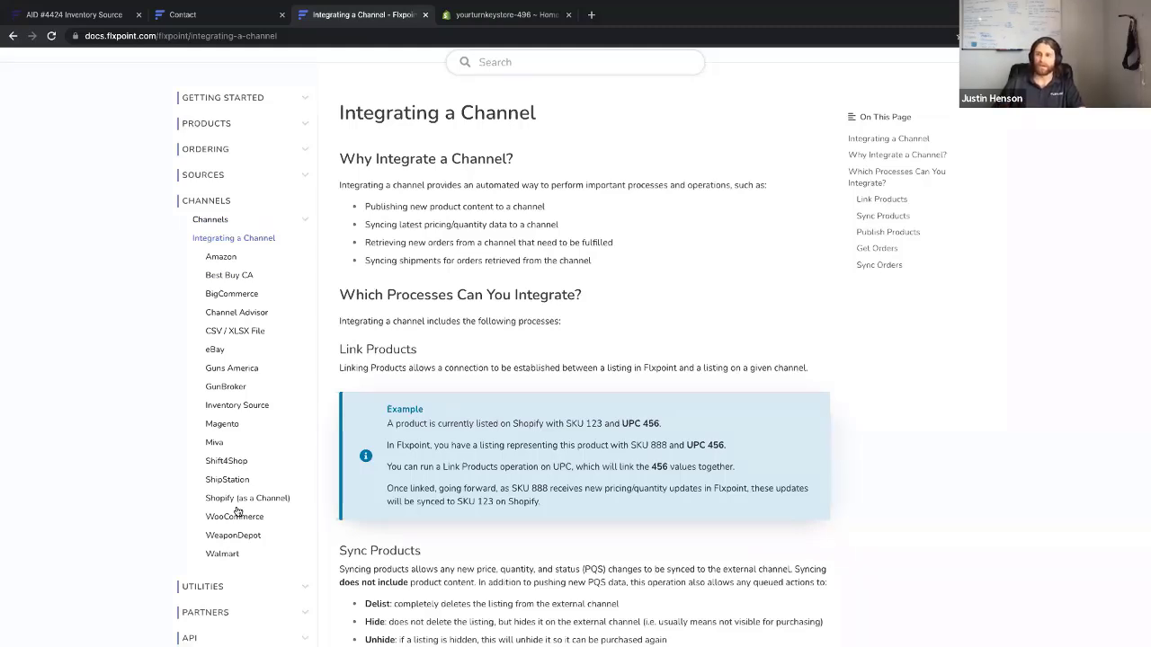
{"action": "left_click", "coordinate": [227, 19]}
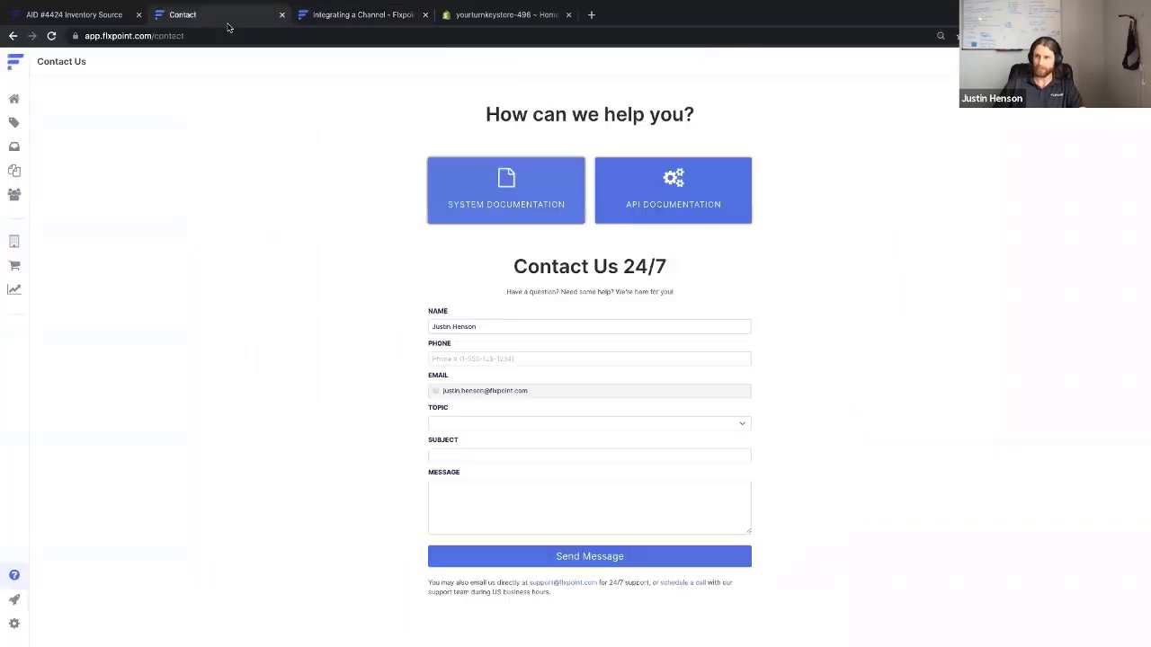
{"action": "left_click", "coordinate": [15, 268]}
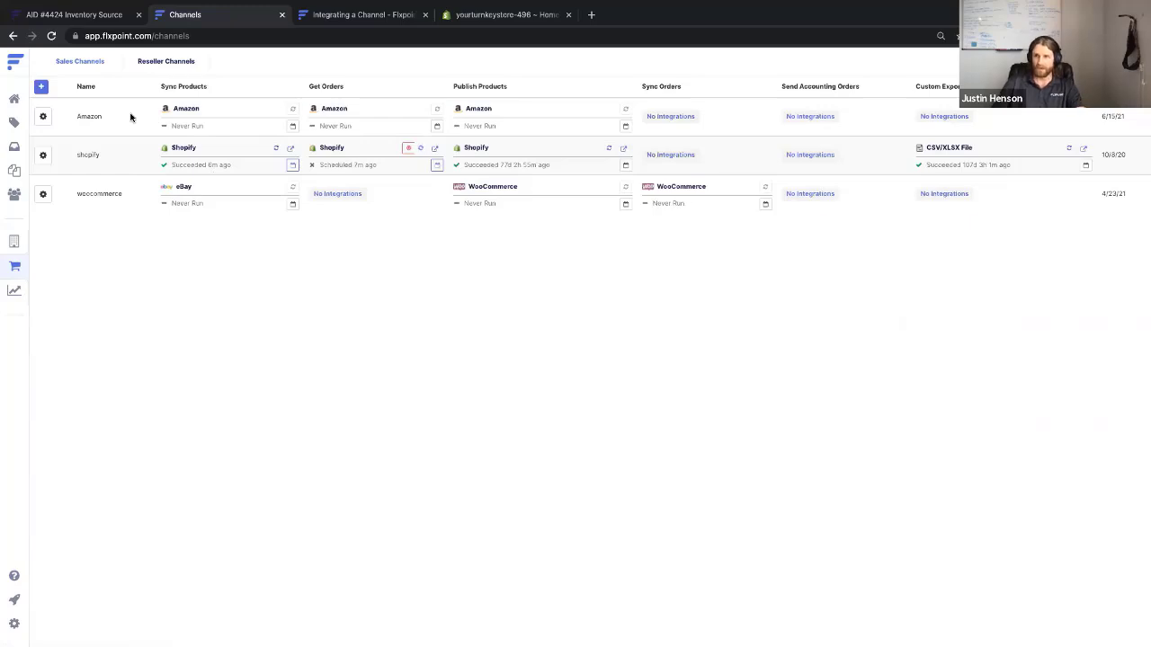
Read the Shopify (as a Channel) docs down to Configuring Your Private App, then go to Shopify admin
{"action": "left_click", "coordinate": [494, 16]}
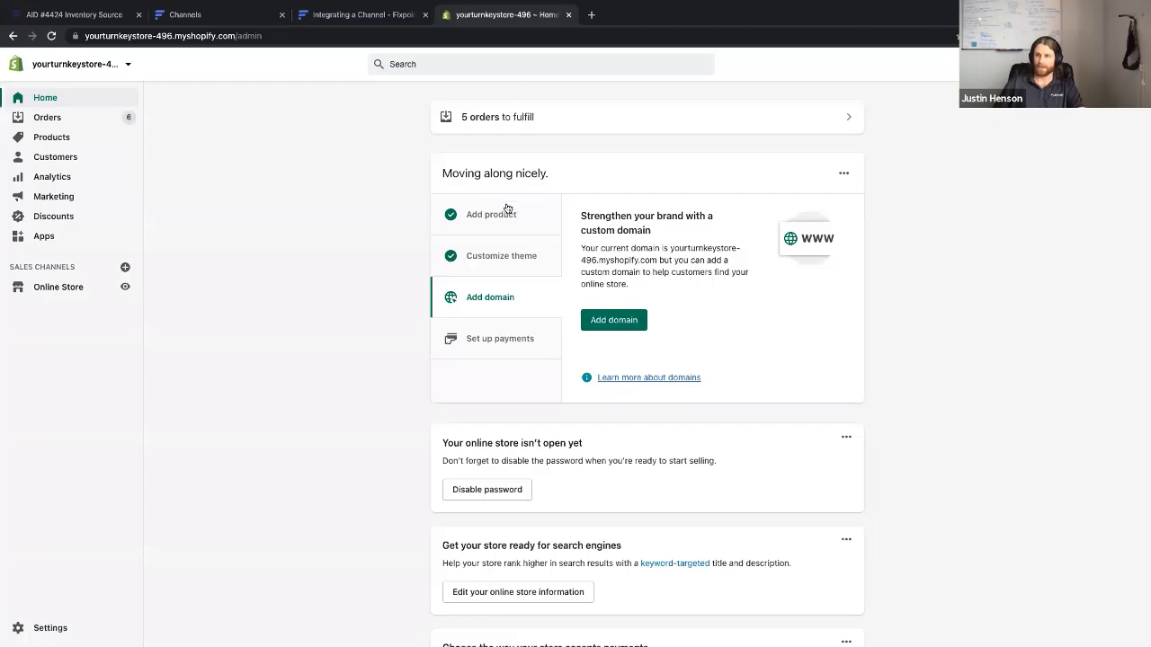
{"action": "left_click", "coordinate": [330, 16]}
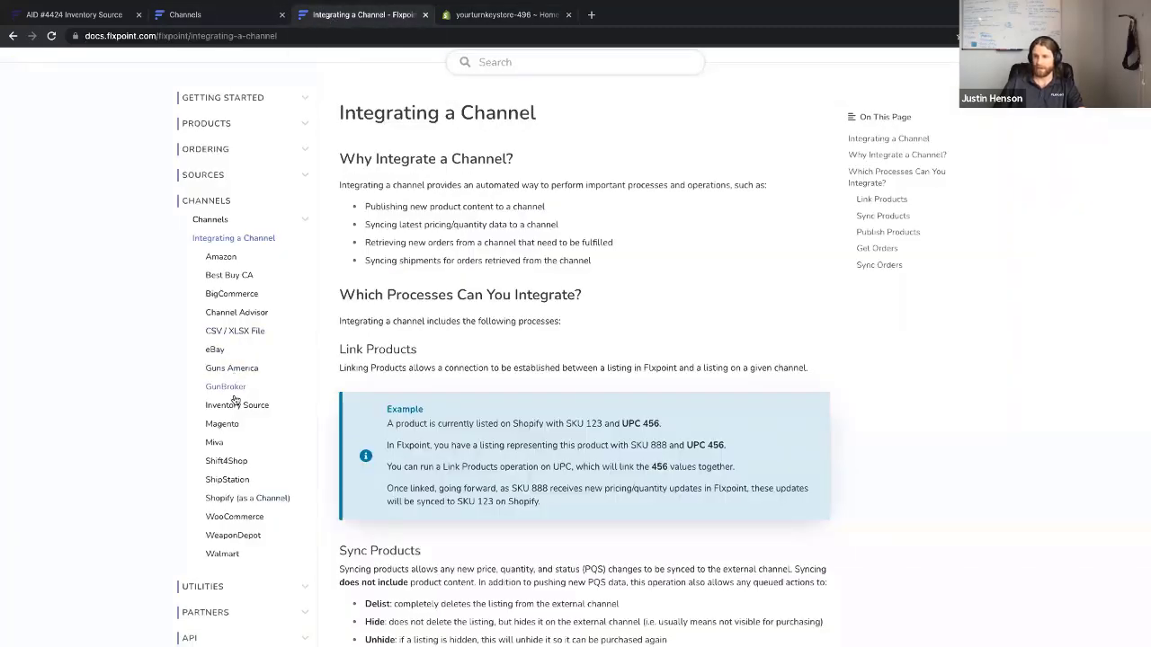
{"action": "left_click", "coordinate": [246, 500]}
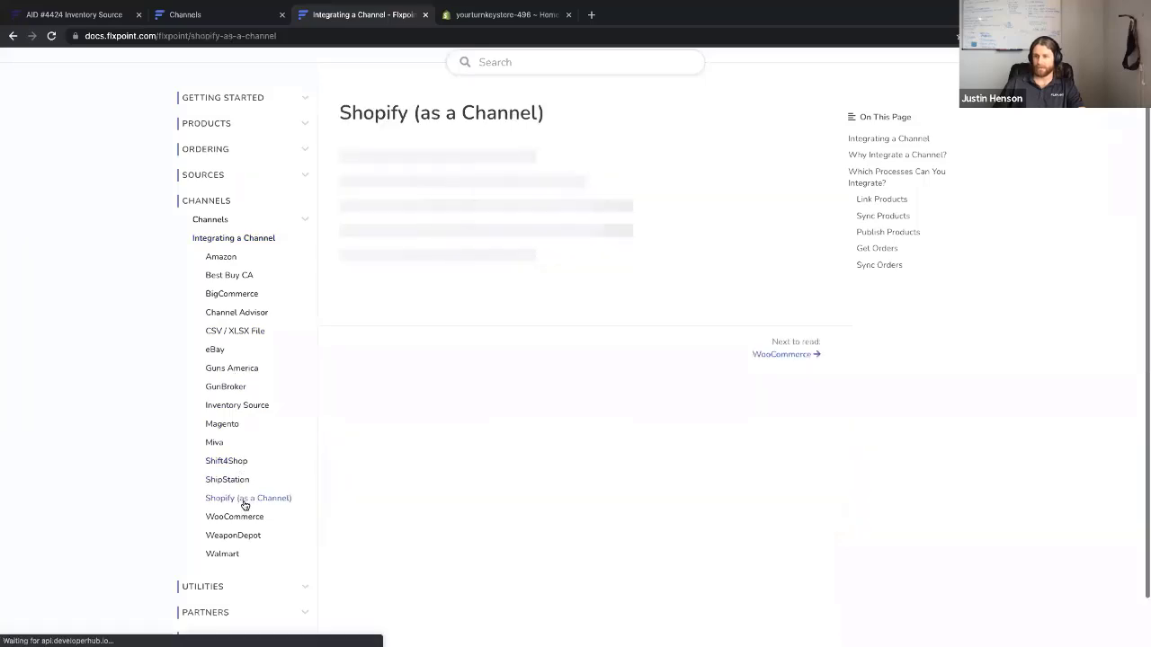
{"action": "scroll", "coordinate": [445, 269], "scroll_direction": "down", "scroll_amount": 3}
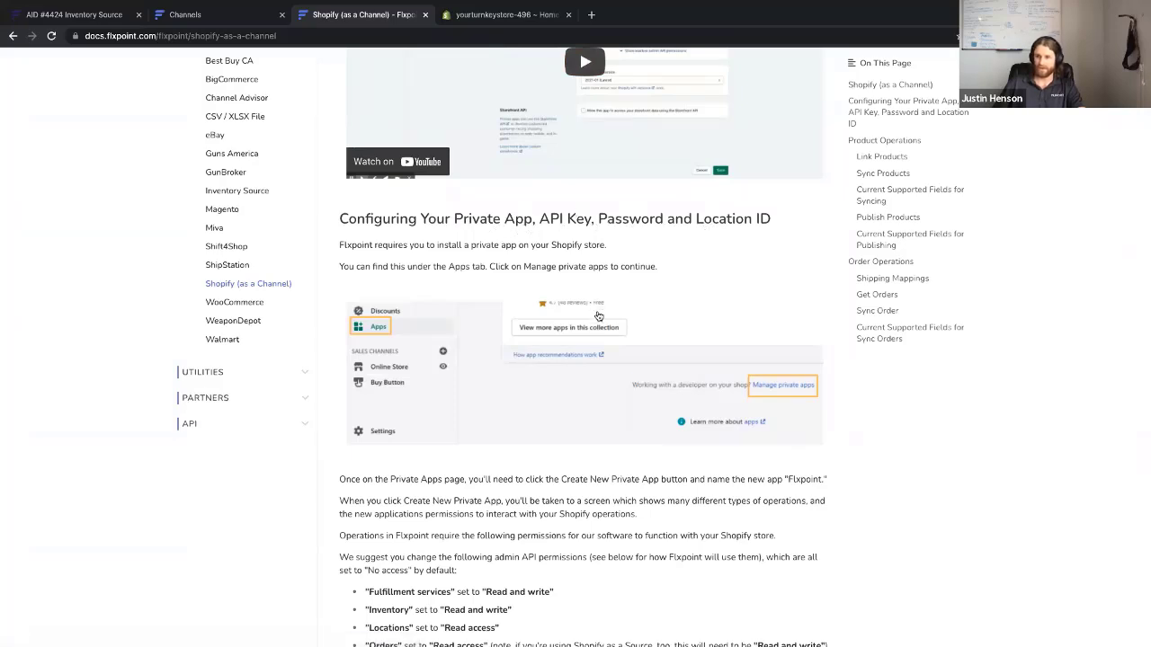
{"action": "scroll", "coordinate": [599, 317], "scroll_direction": "down", "scroll_amount": 1}
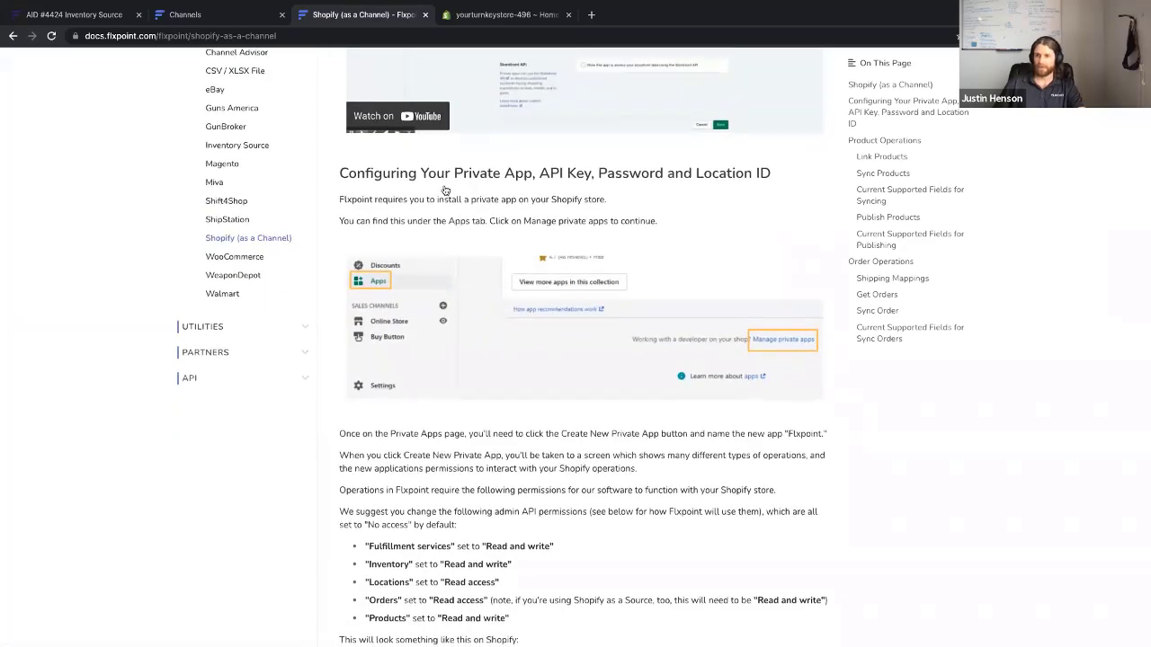
{"action": "scroll", "coordinate": [506, 387], "scroll_direction": "down", "scroll_amount": 1}
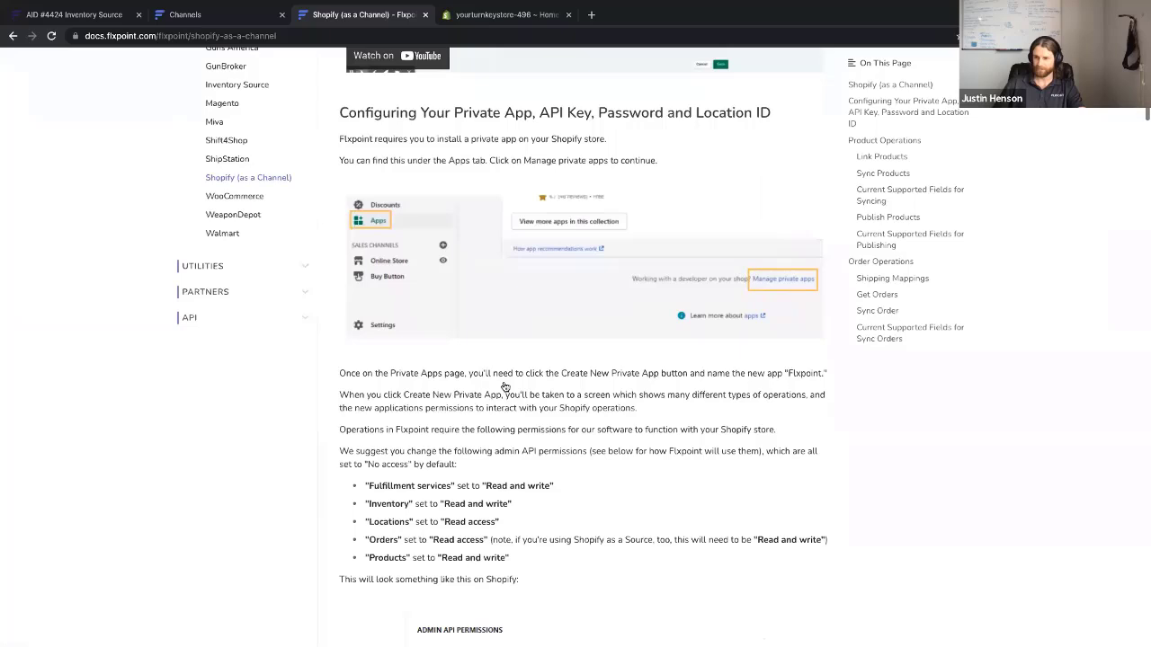
{"action": "left_click", "coordinate": [539, 17]}
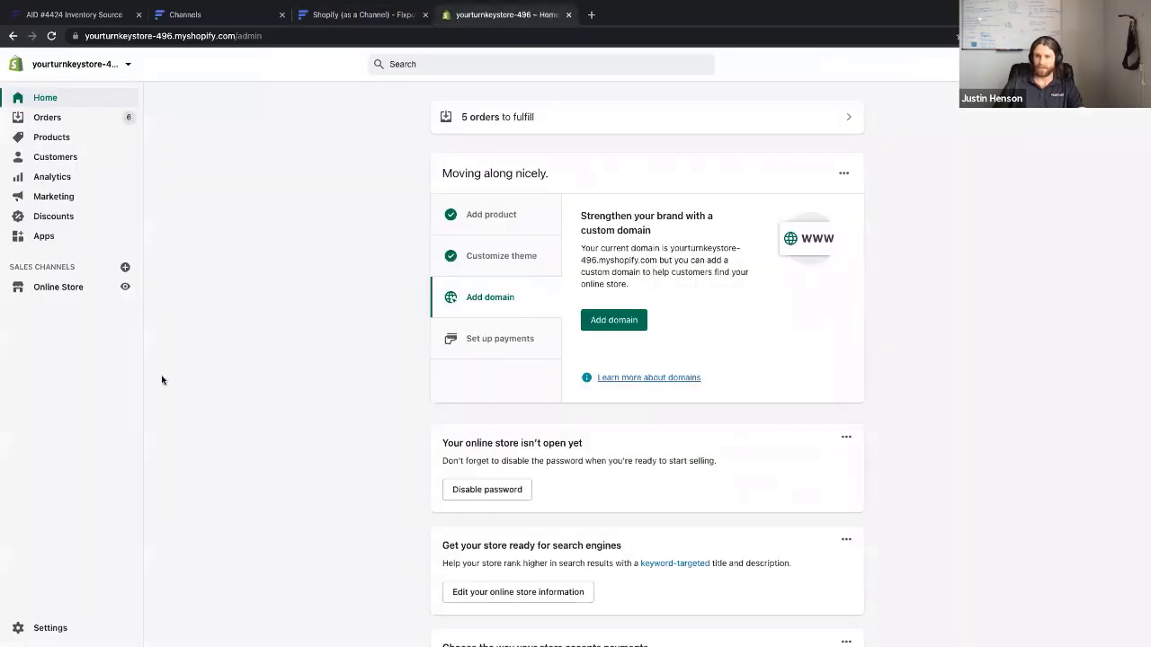
From Shopify's Apps page, go to private apps management and start a new private app
{"action": "left_click", "coordinate": [38, 241]}
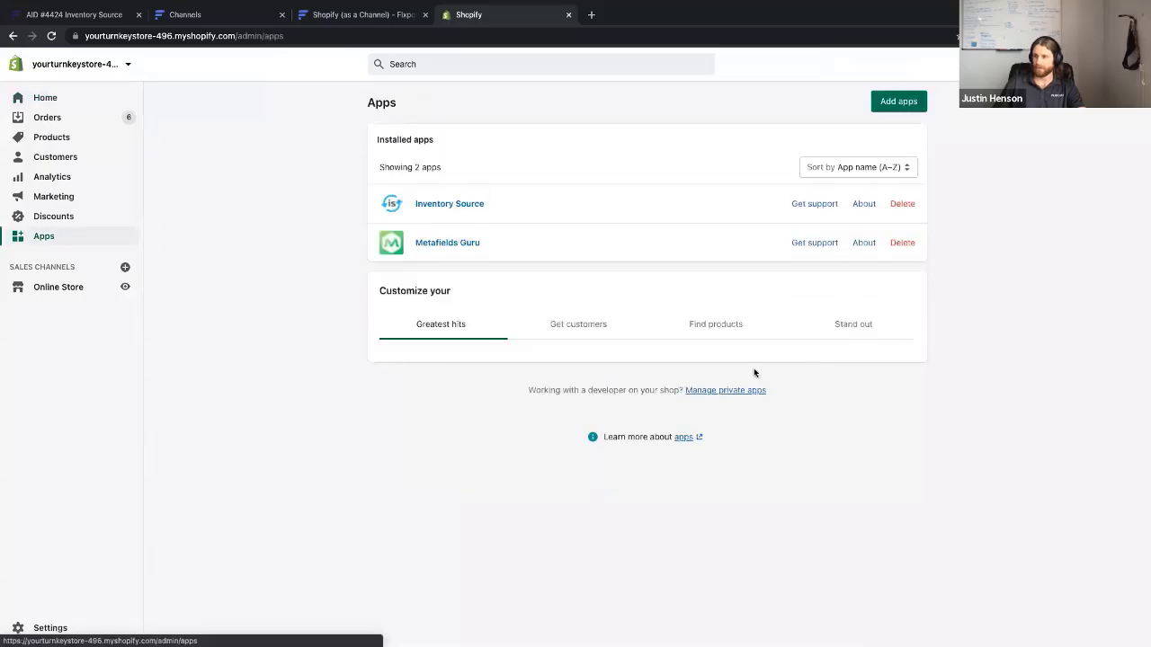
{"action": "scroll", "coordinate": [738, 540], "scroll_direction": "down", "scroll_amount": 2}
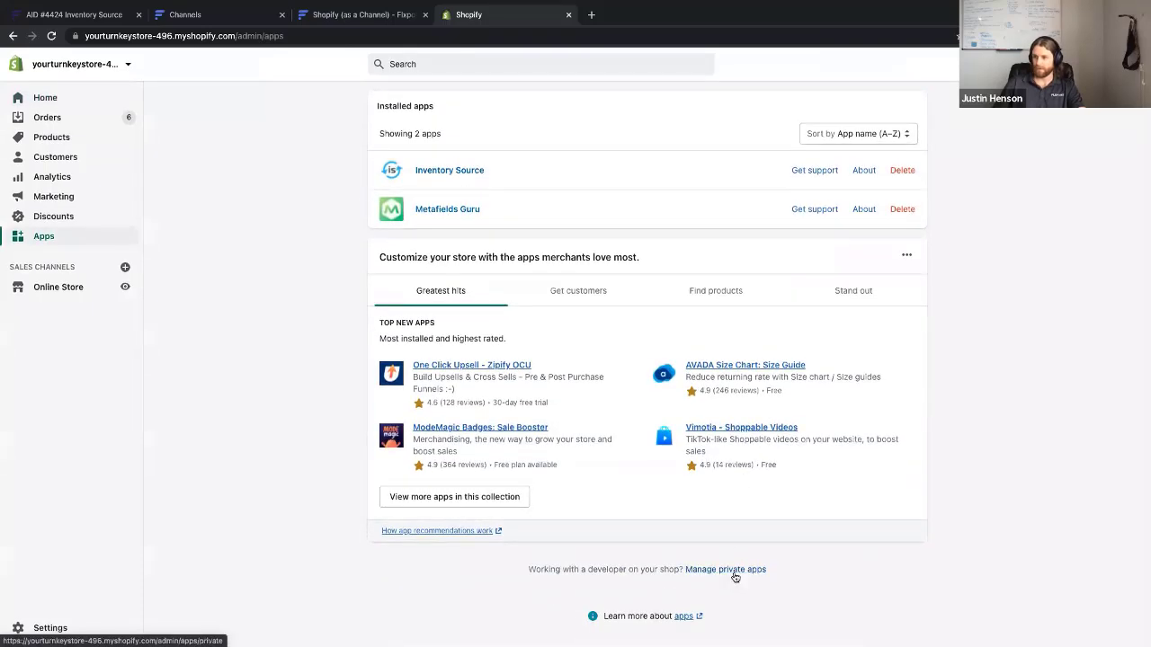
{"action": "left_click", "coordinate": [734, 577]}
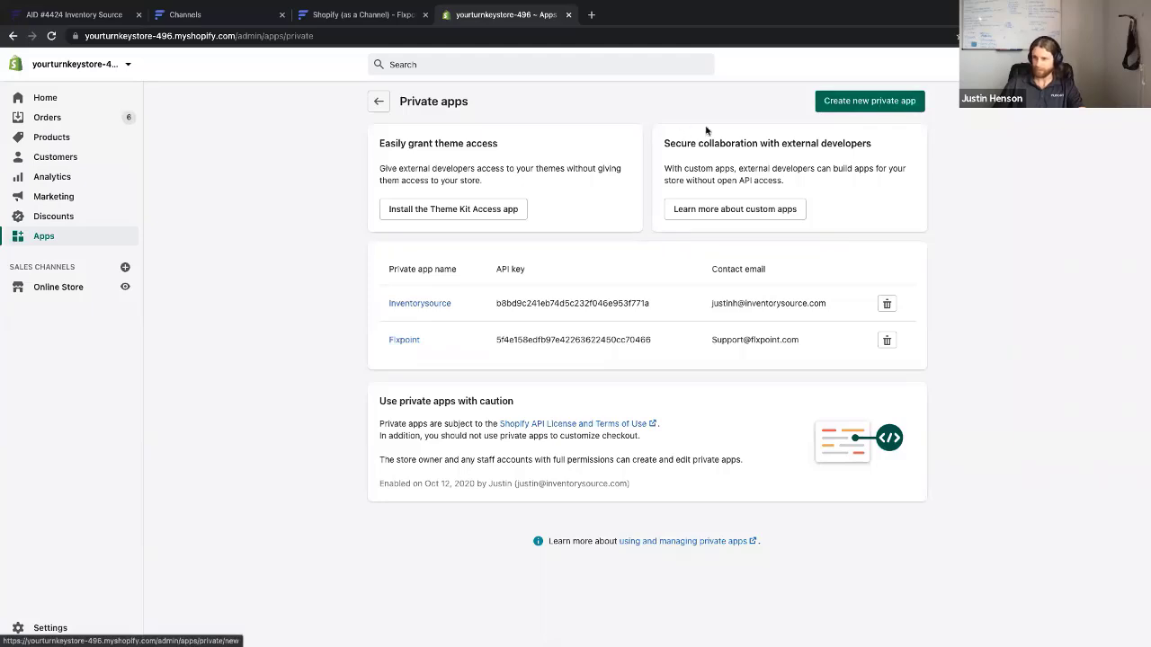
{"action": "left_click", "coordinate": [869, 102]}
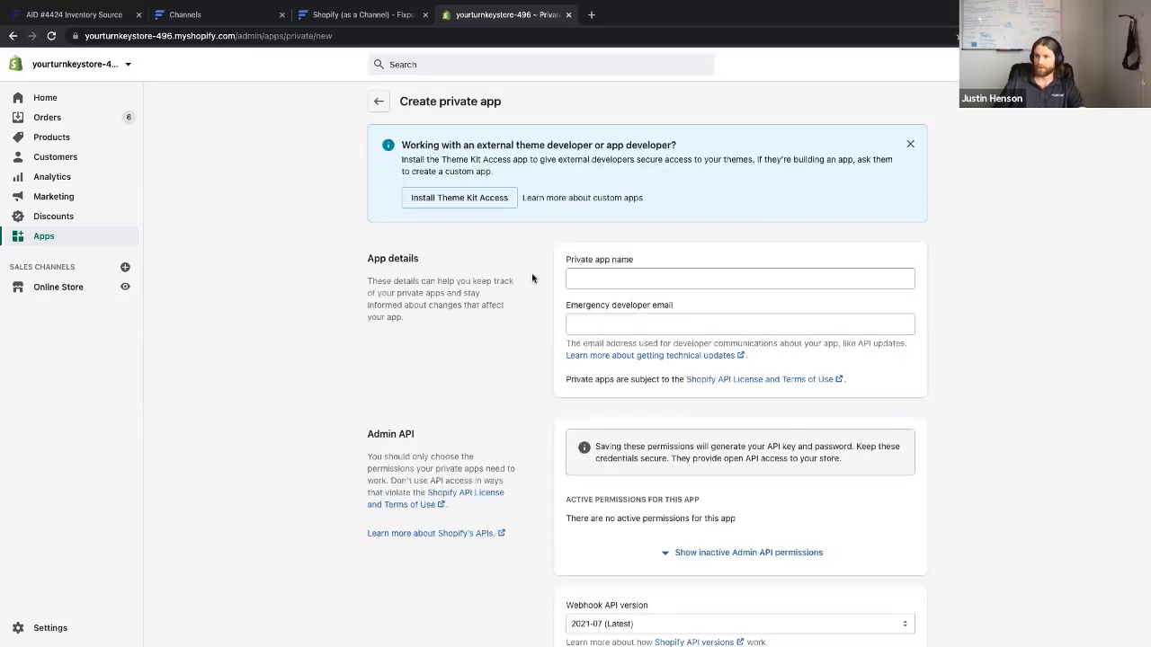
Name the private app 'Flxpoint2' and enter the support e-mail as emergency developer contact
{"action": "left_click", "coordinate": [615, 276]}
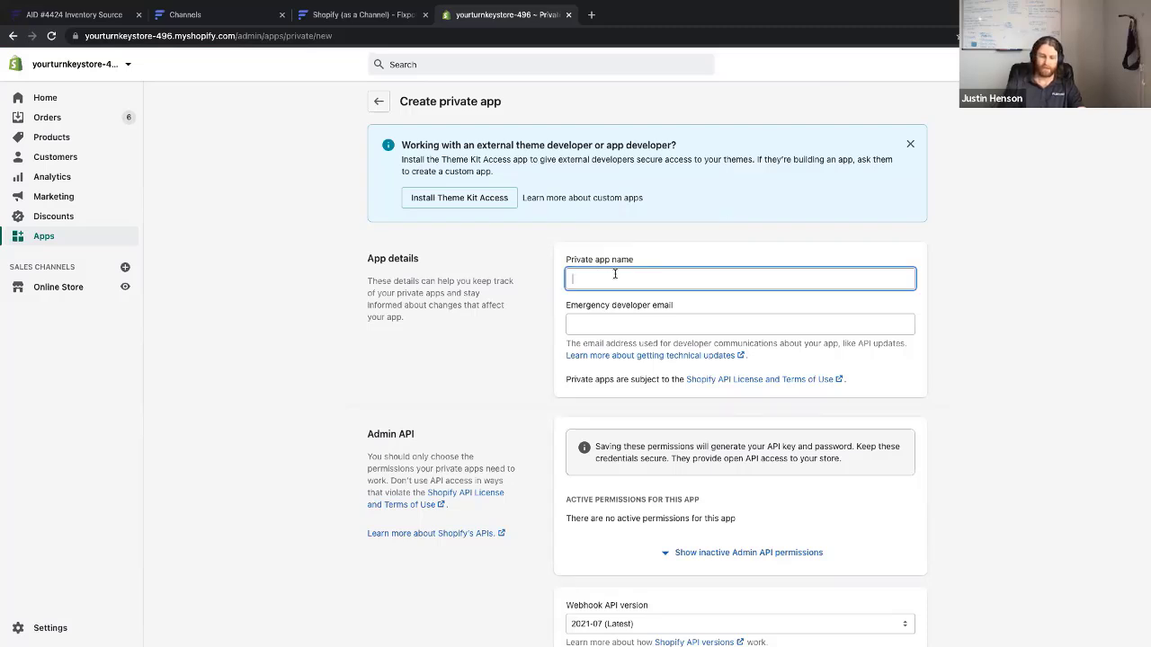
{"action": "type", "text": "Flxpoint"}
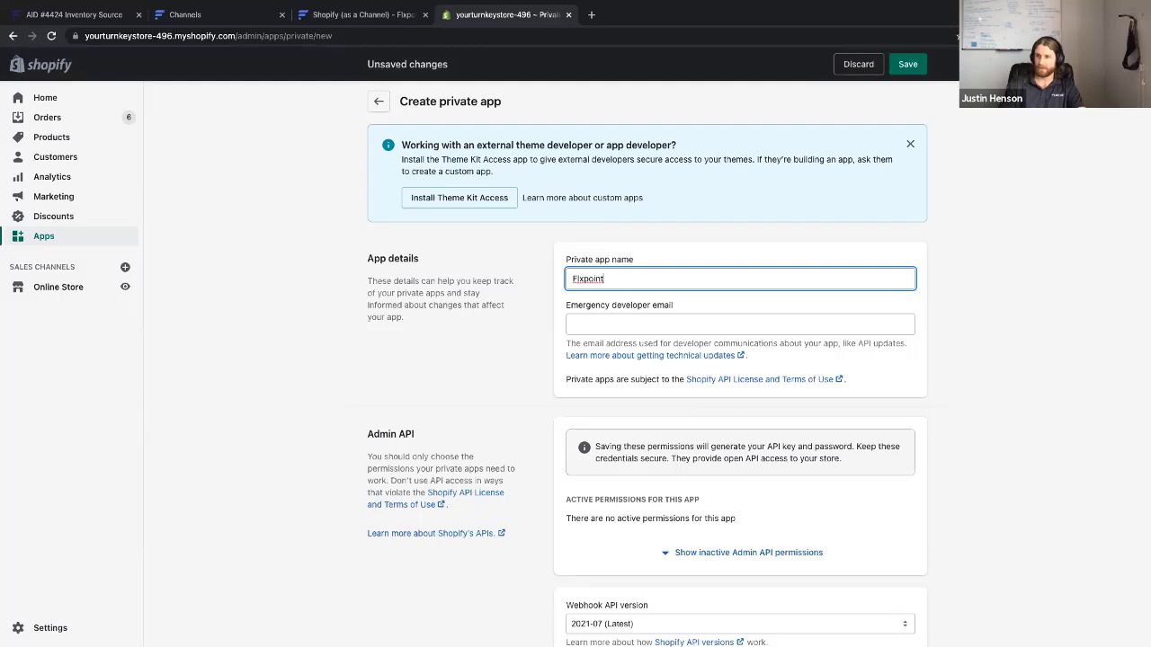
{"action": "type", "text": "2"}
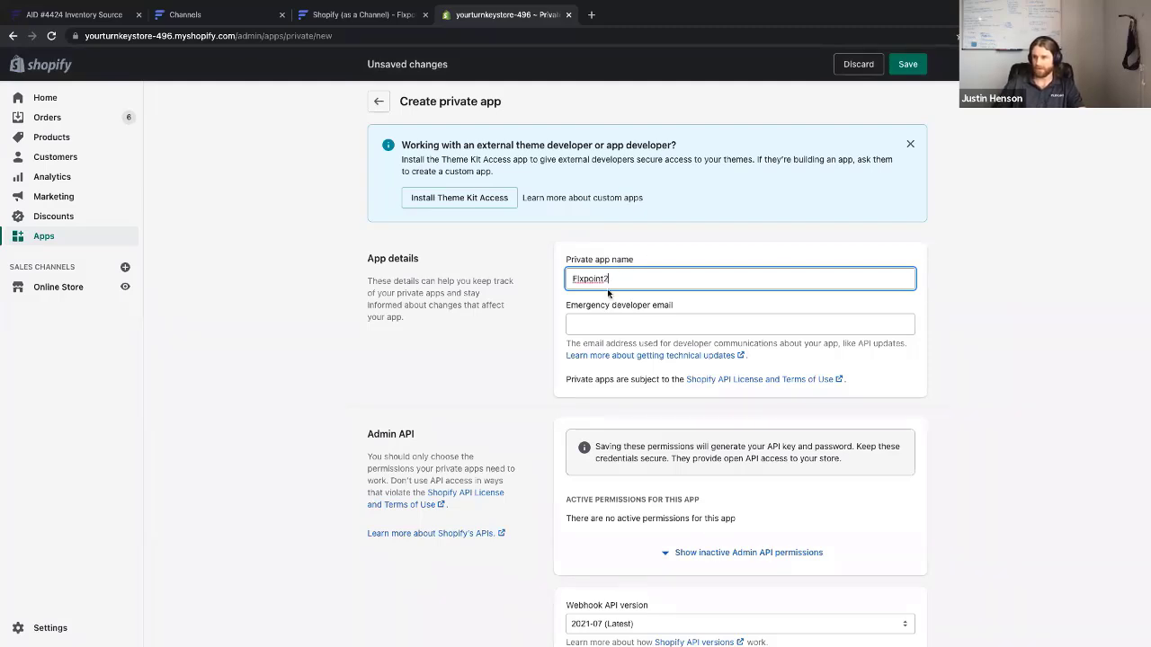
{"action": "key", "text": "Tab"}
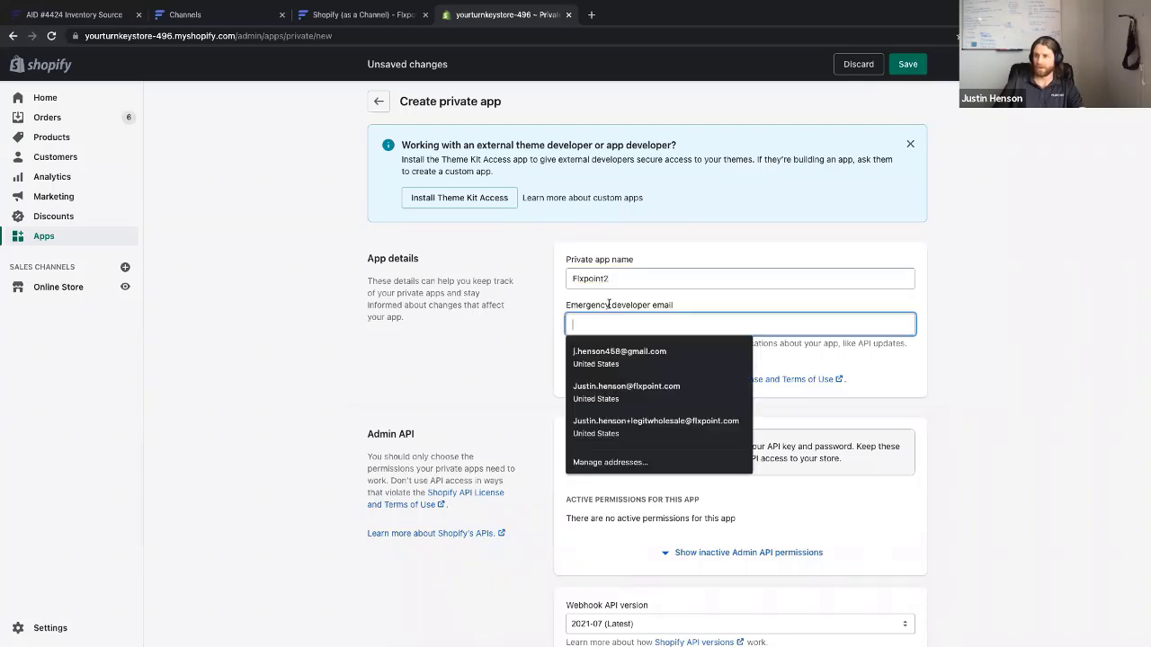
{"action": "left_click", "coordinate": [572, 324]}
{"action": "left_click", "coordinate": [575, 326]}
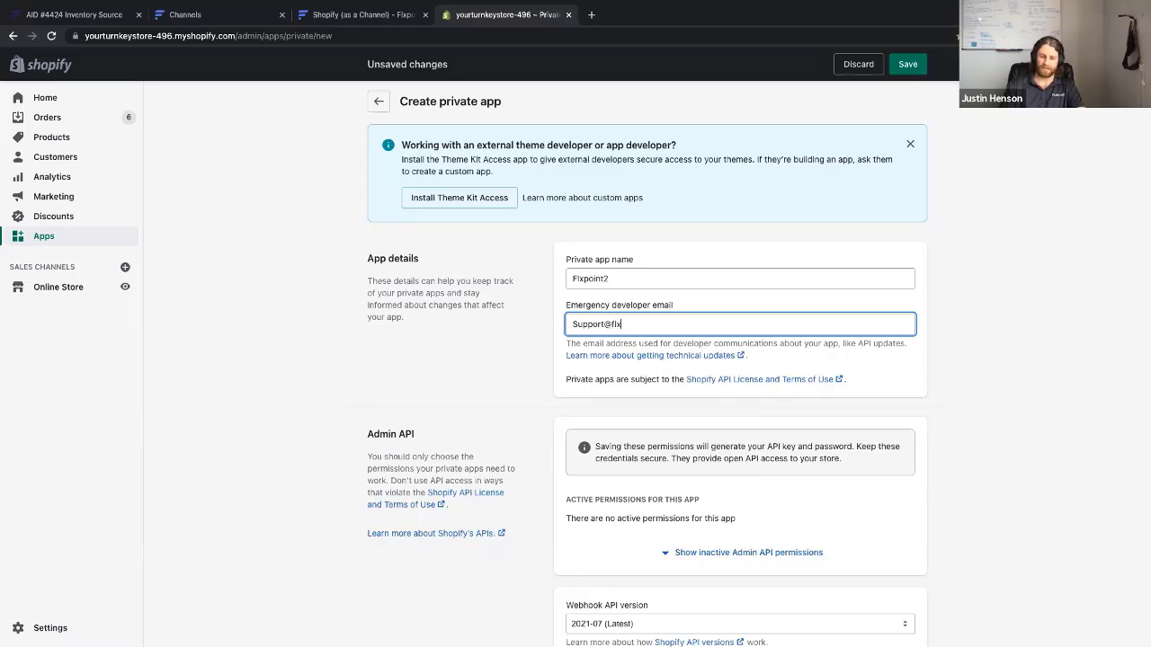
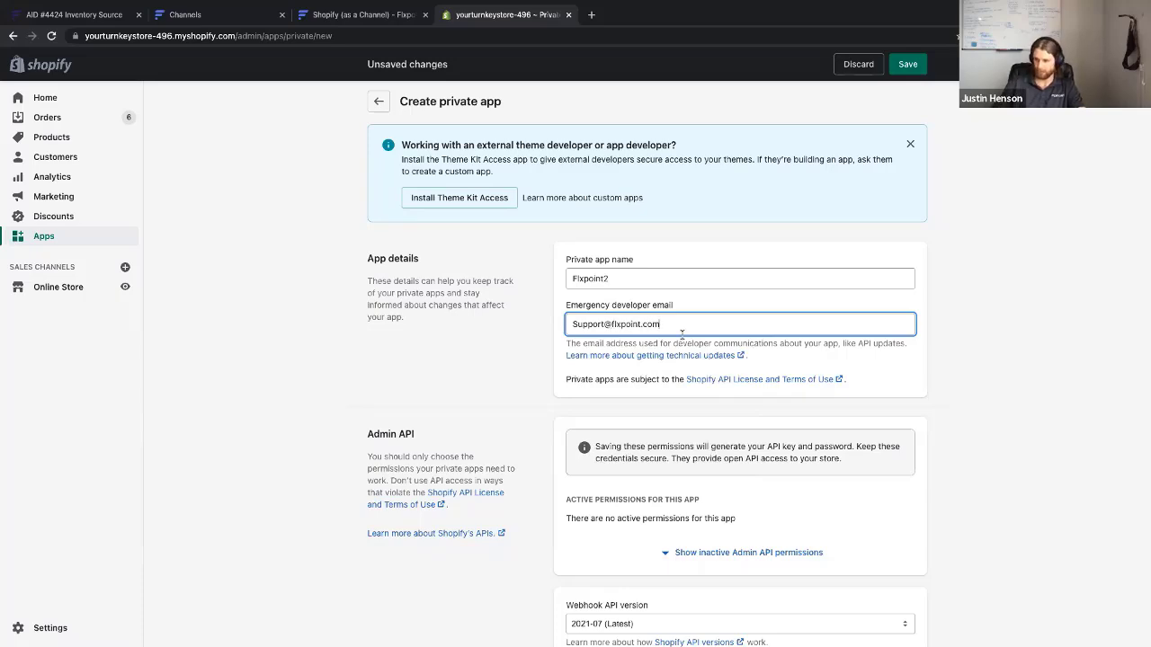
{"action": "scroll", "coordinate": [644, 399], "scroll_direction": "down", "scroll_amount": 2}
{"action": "scroll", "coordinate": [644, 399], "scroll_direction": "down", "scroll_amount": 2}
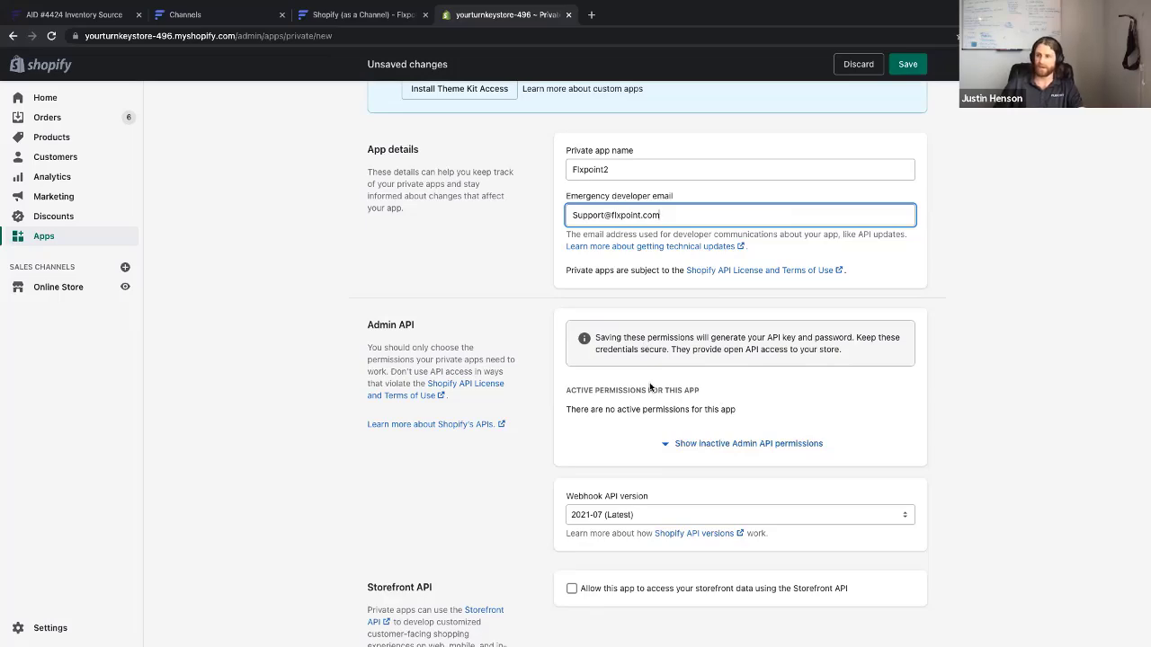
Reveal the Admin API permissions and give Fulfillment services Read and write access, per the docs
{"action": "left_click", "coordinate": [715, 444]}
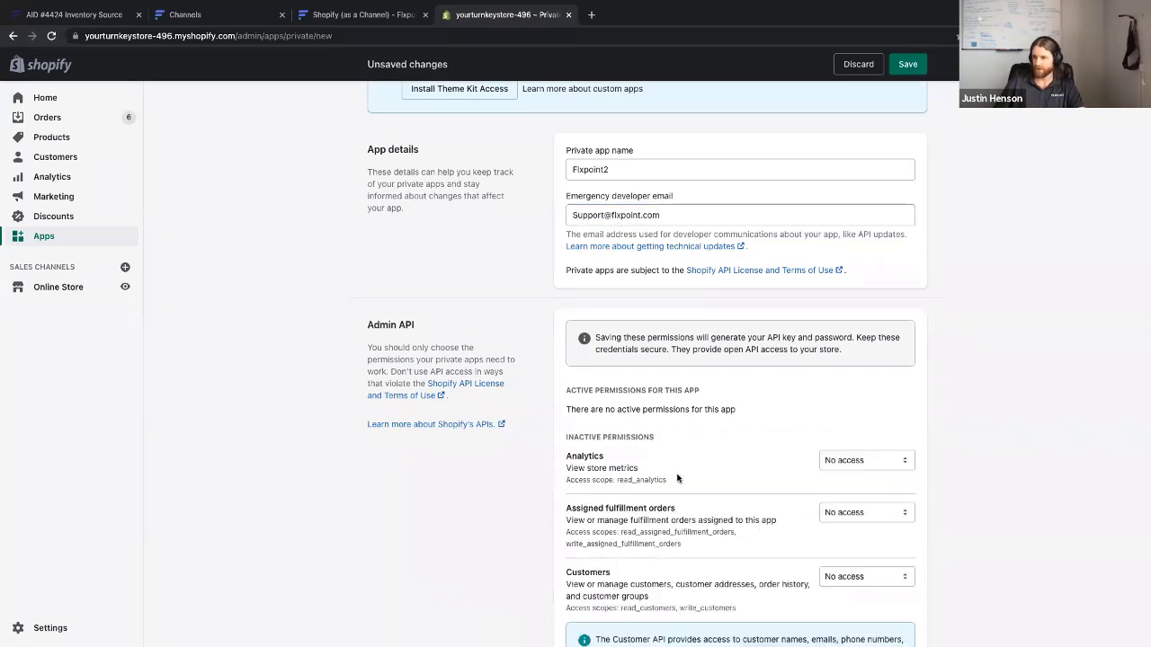
{"action": "scroll", "coordinate": [677, 474], "scroll_direction": "down", "scroll_amount": 2}
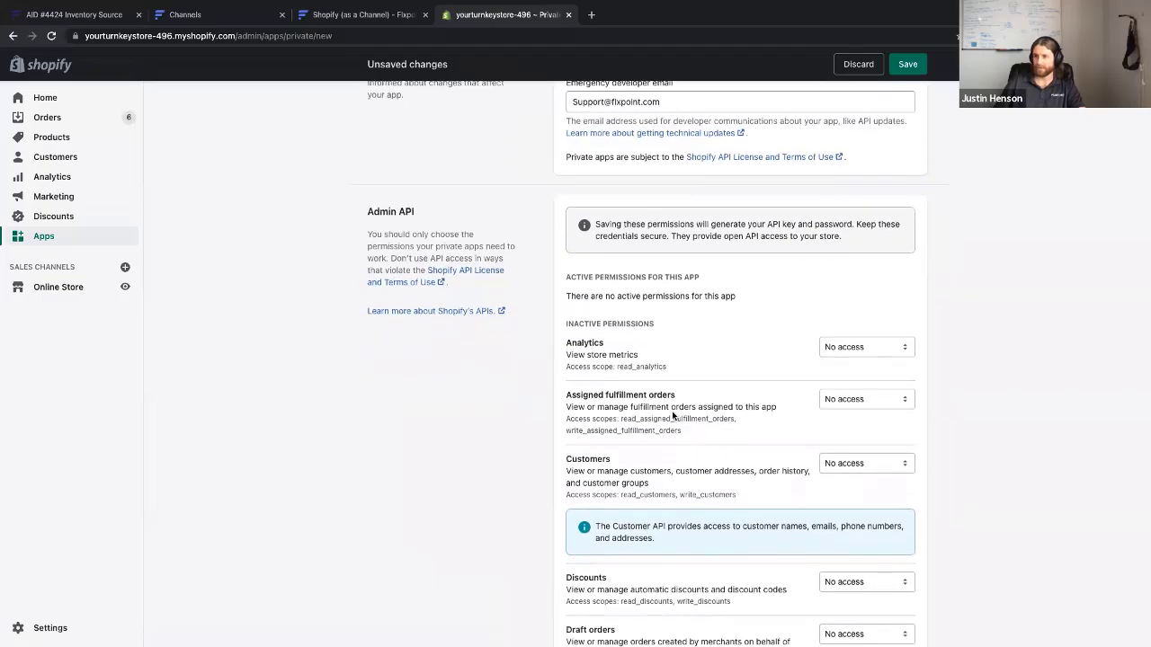
{"action": "scroll", "coordinate": [672, 411], "scroll_direction": "down", "scroll_amount": 5}
{"action": "scroll", "coordinate": [672, 346], "scroll_direction": "down", "scroll_amount": 14}
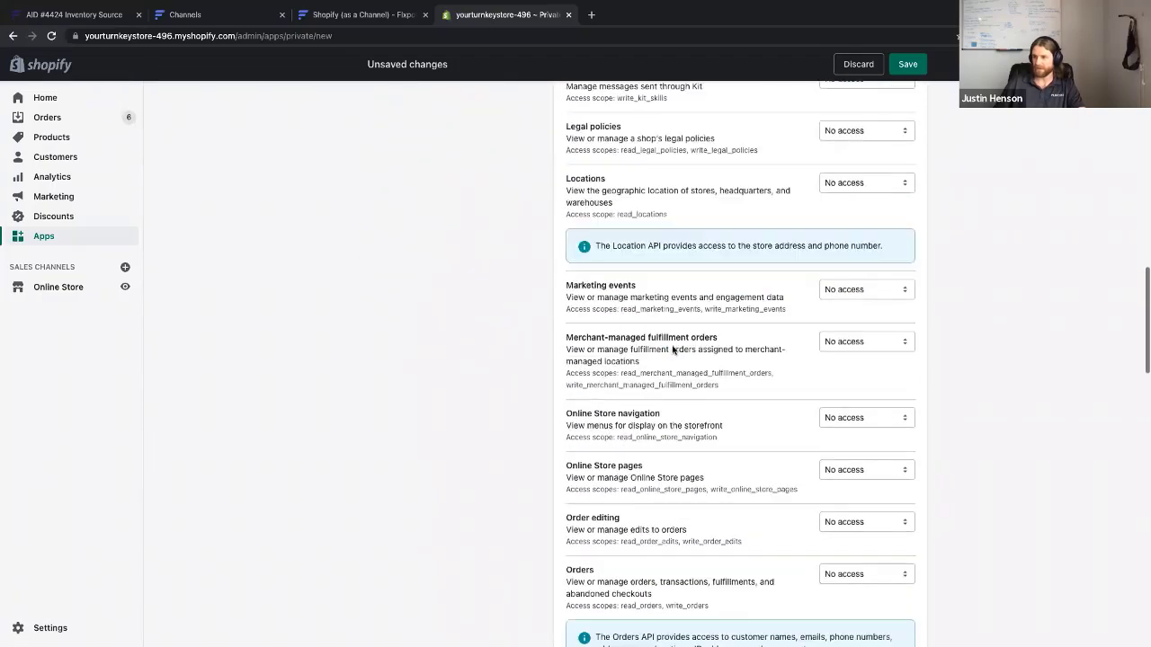
{"action": "scroll", "coordinate": [673, 347], "scroll_direction": "down", "scroll_amount": 4}
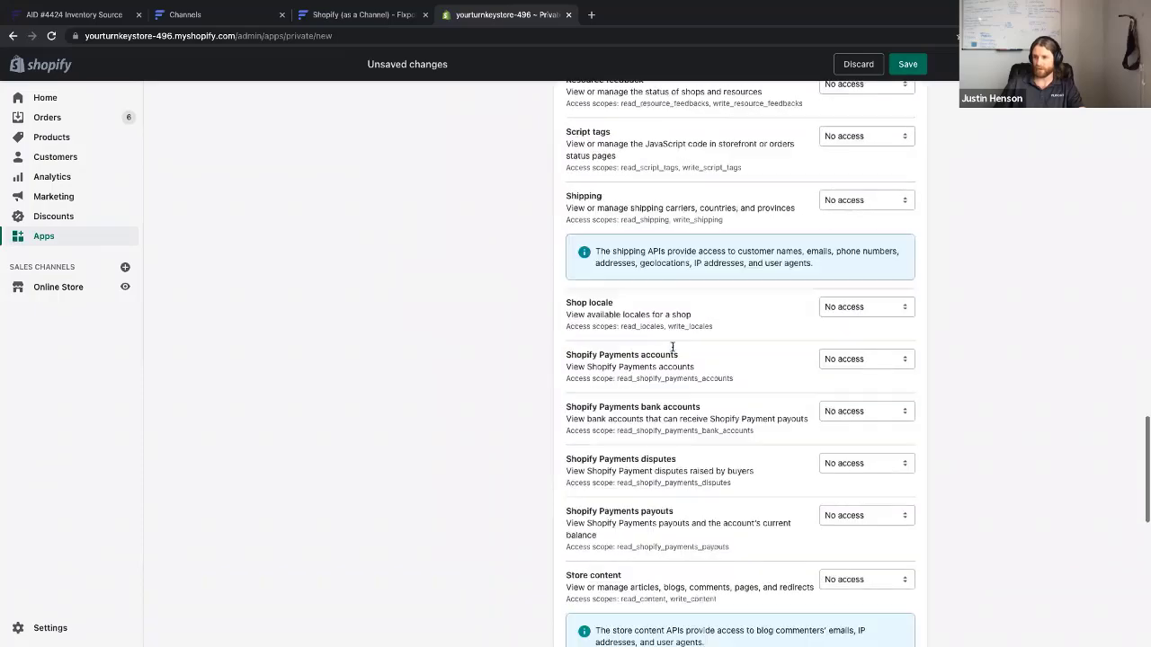
{"action": "scroll", "coordinate": [672, 350], "scroll_direction": "up", "scroll_amount": 20}
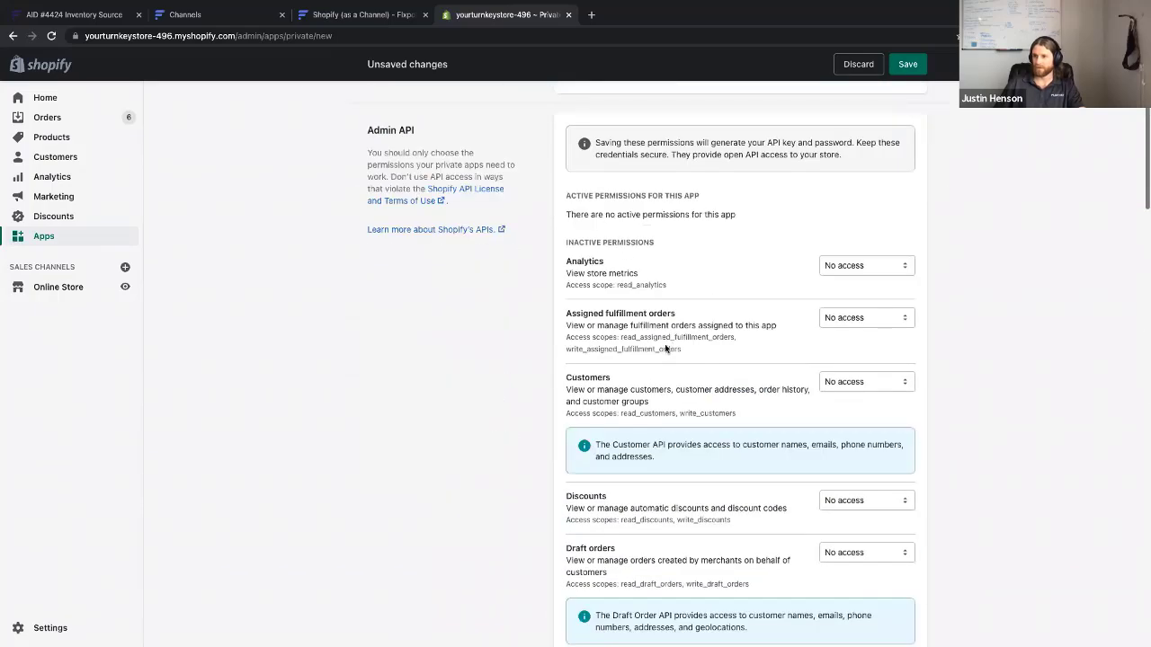
{"action": "left_click", "coordinate": [326, 16]}
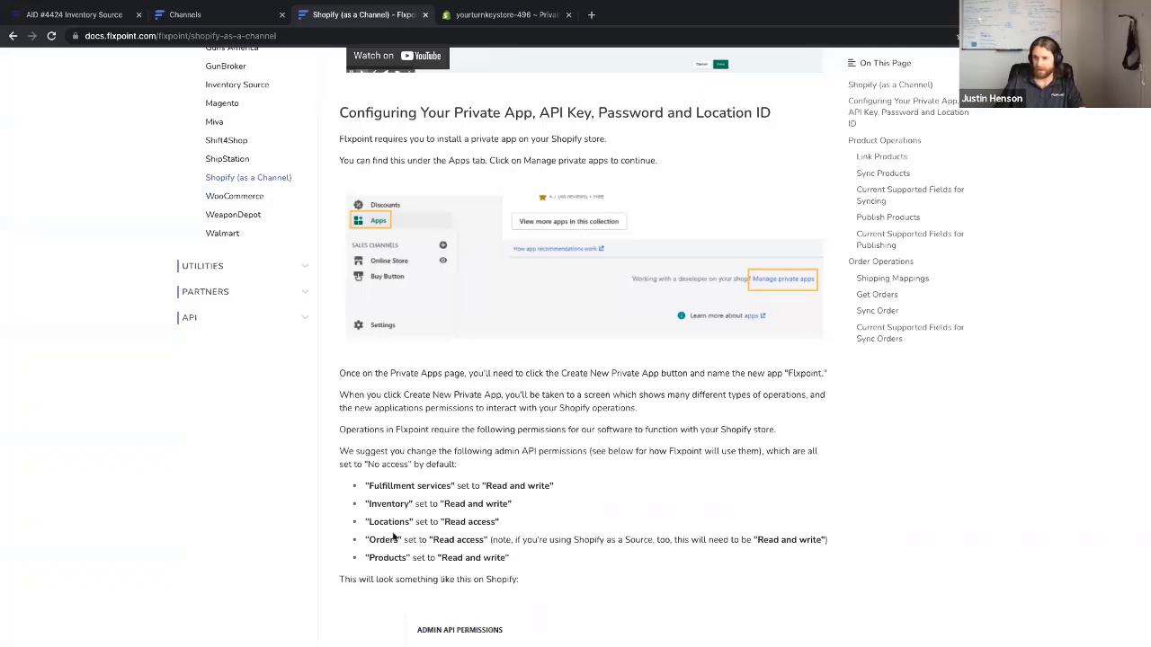
{"action": "scroll", "coordinate": [396, 531], "scroll_direction": "down", "scroll_amount": 2}
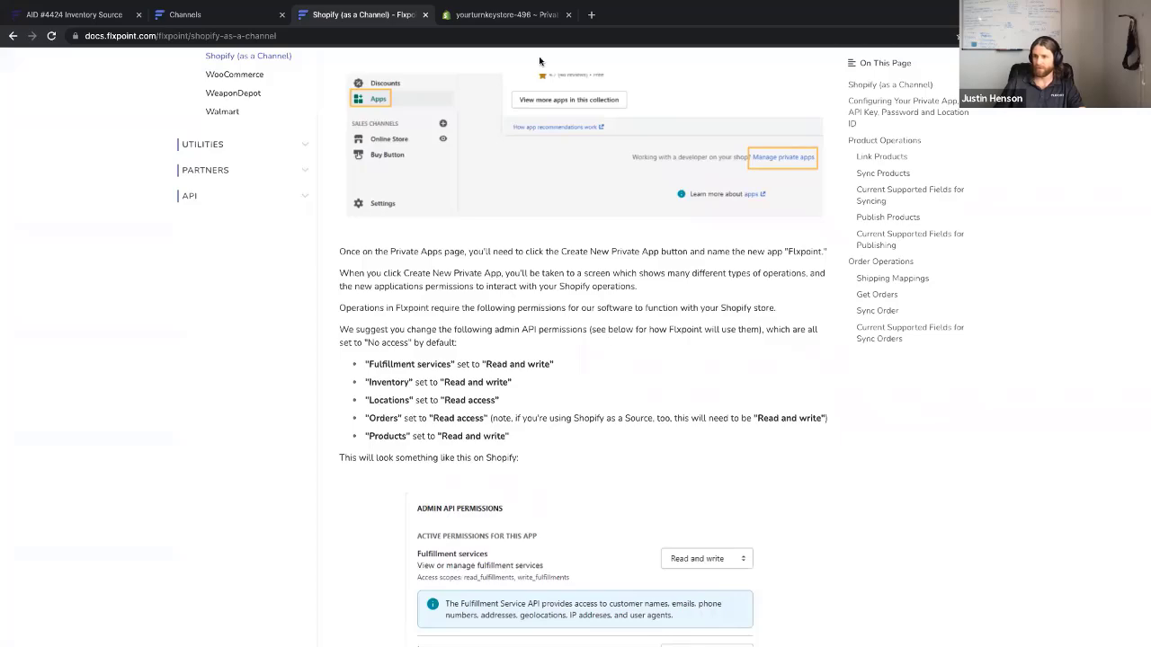
{"action": "left_click", "coordinate": [520, 16]}
{"action": "scroll", "coordinate": [734, 489], "scroll_direction": "down", "scroll_amount": 5}
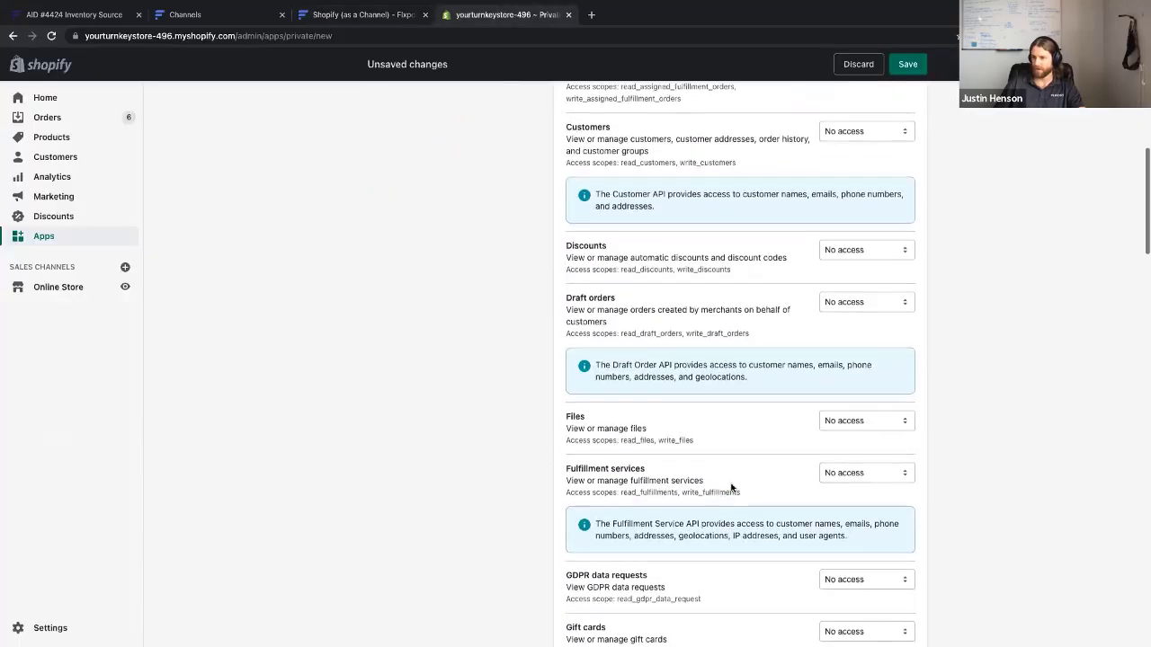
{"action": "left_click", "coordinate": [866, 461]}
{"action": "left_click", "coordinate": [878, 488]}
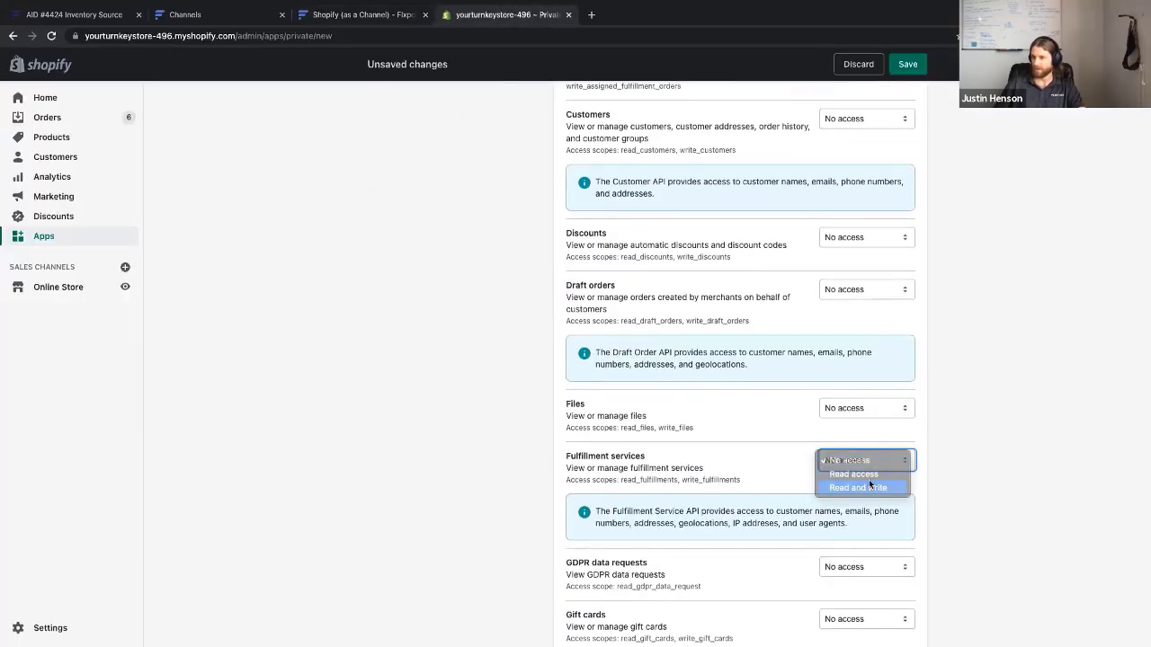
Give Inventory Read and write access and Locations Read access, checking the guide
{"action": "left_click", "coordinate": [363, 14]}
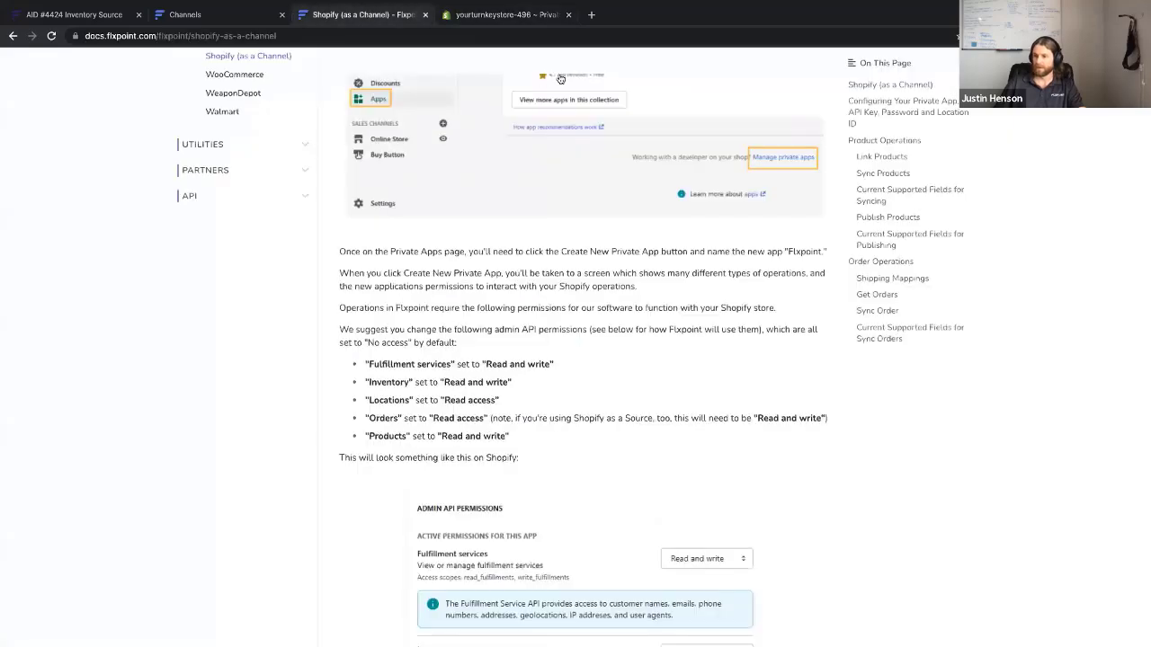
{"action": "left_click", "coordinate": [501, 16]}
{"action": "scroll", "coordinate": [758, 530], "scroll_direction": "down", "scroll_amount": 2}
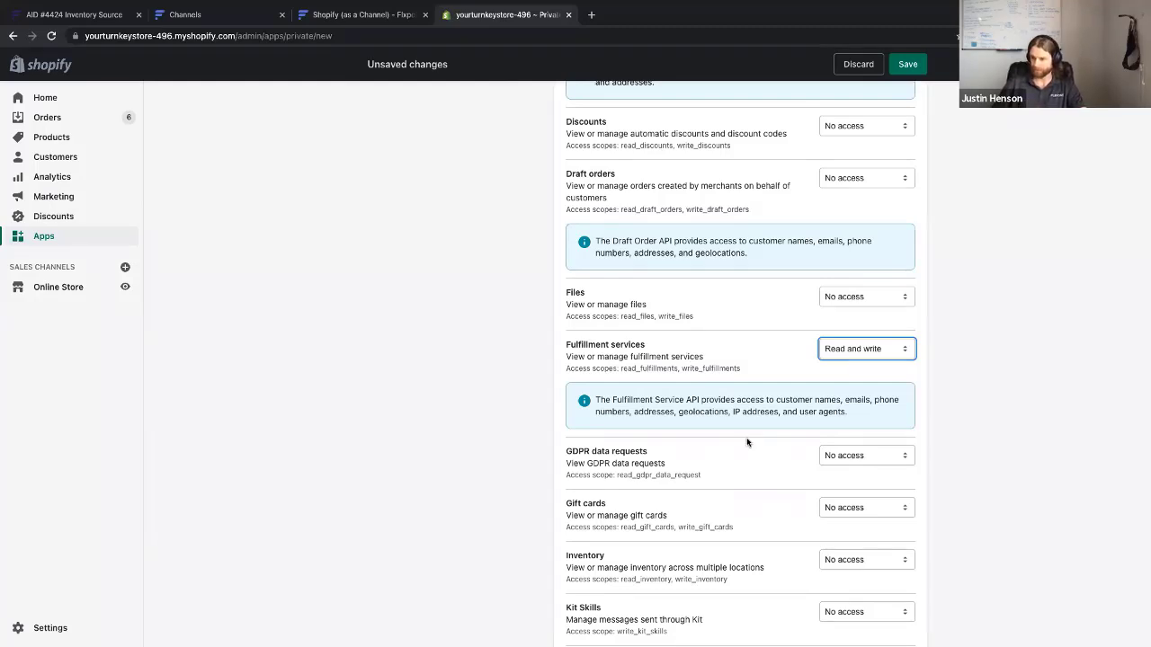
{"action": "scroll", "coordinate": [748, 442], "scroll_direction": "down", "scroll_amount": 1}
{"action": "left_click", "coordinate": [853, 492]}
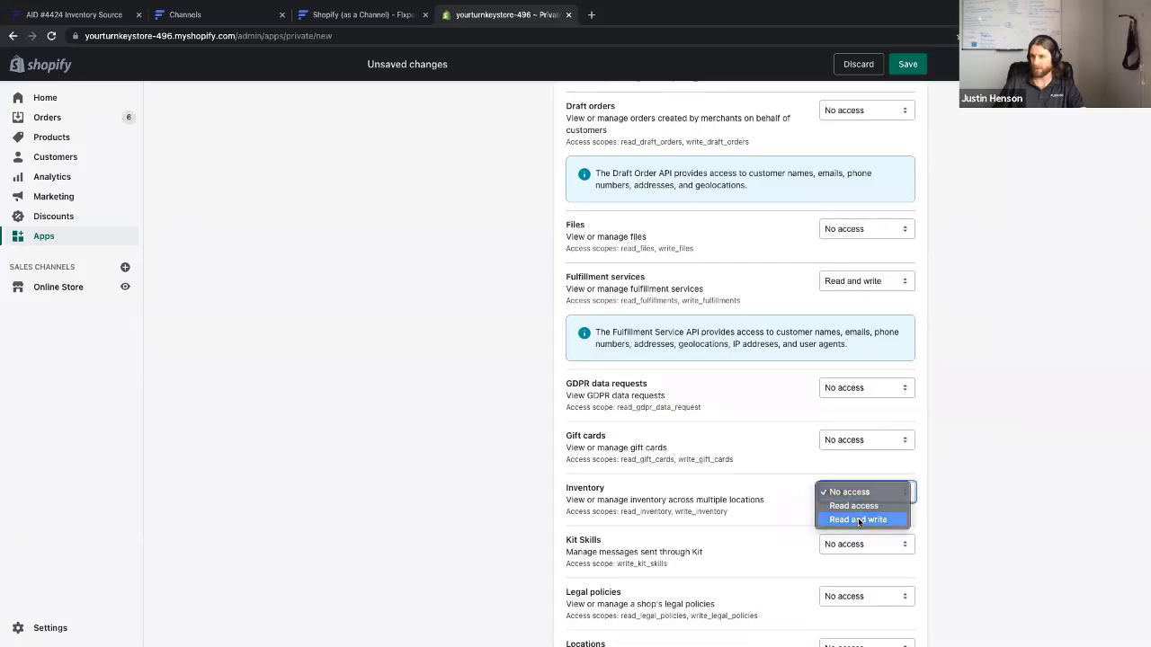
{"action": "left_click", "coordinate": [858, 520]}
{"action": "left_click", "coordinate": [350, 51]}
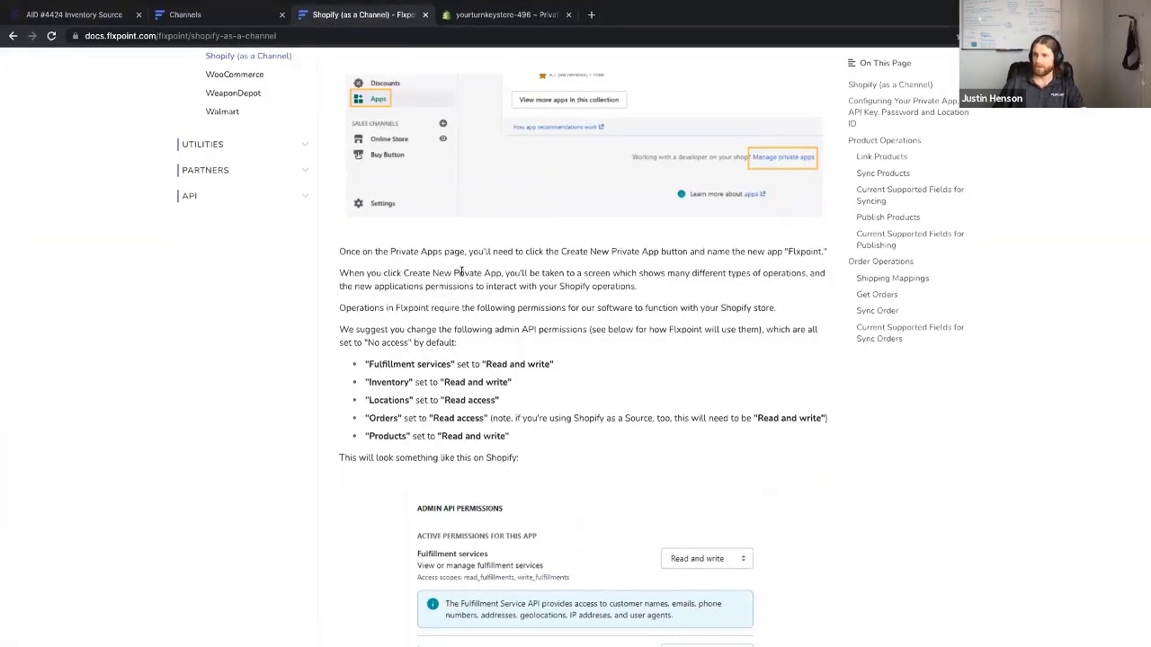
{"action": "left_click", "coordinate": [522, 16]}
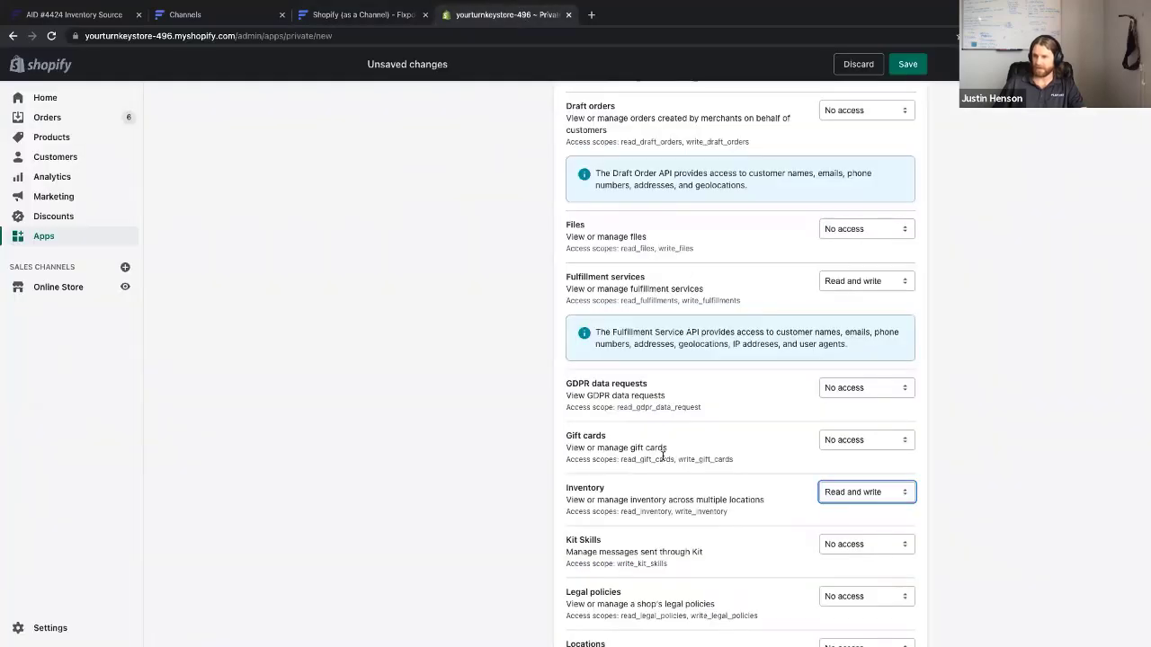
{"action": "scroll", "coordinate": [666, 457], "scroll_direction": "down", "scroll_amount": 5}
{"action": "left_click", "coordinate": [855, 321]}
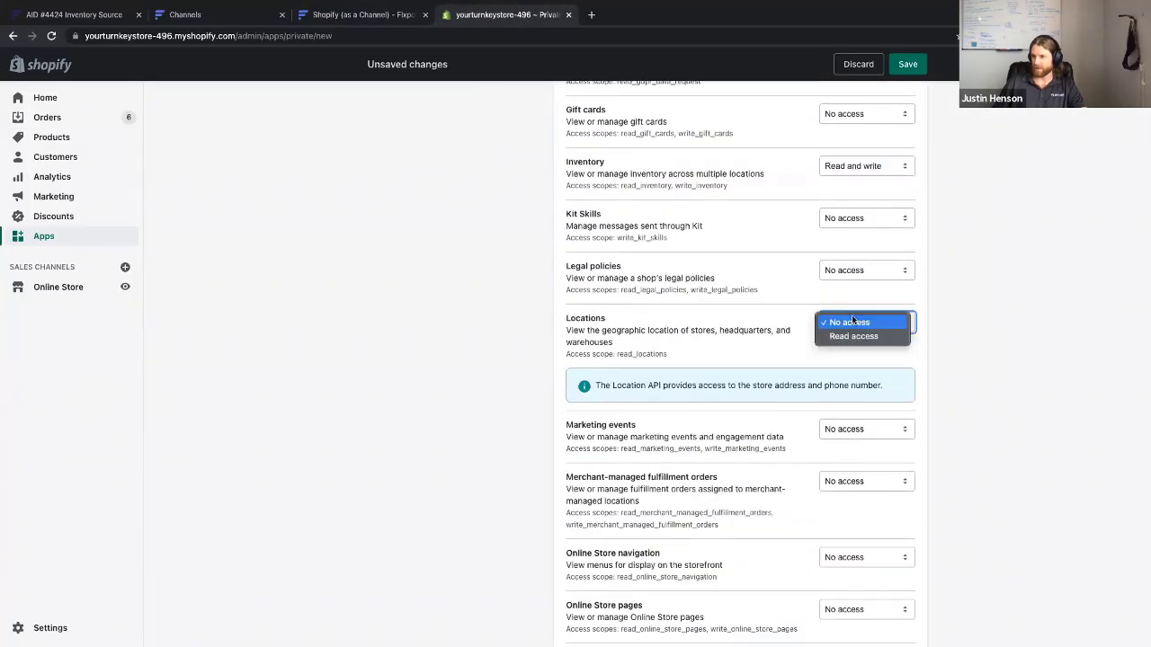
{"action": "left_click", "coordinate": [814, 335]}
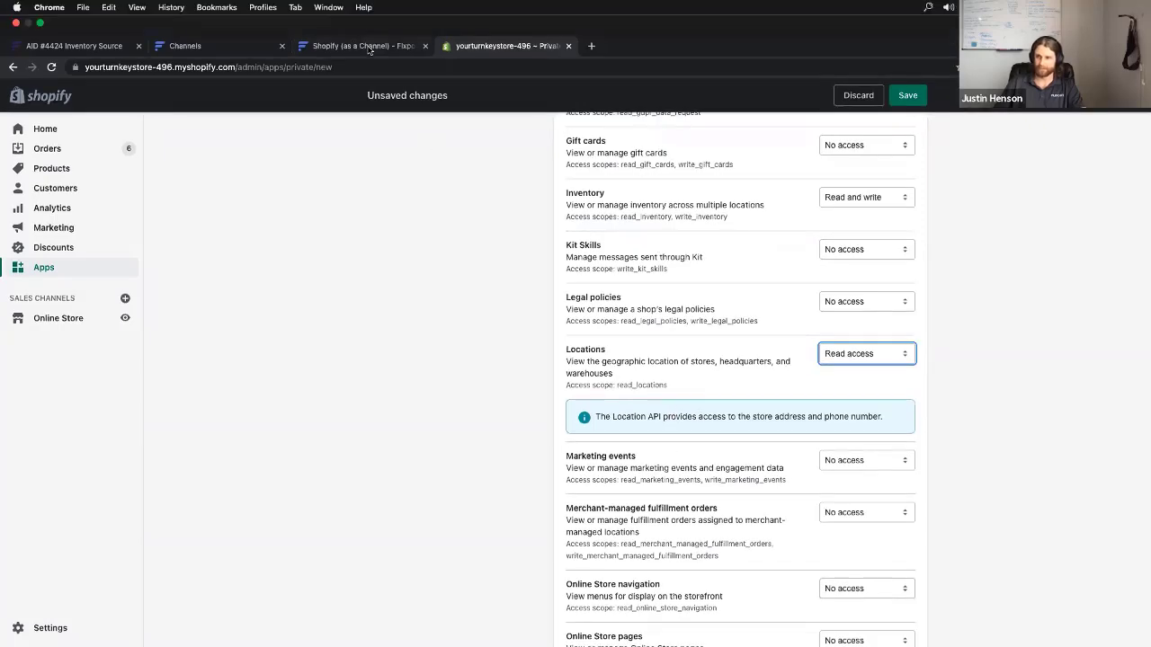
Give Orders Read access and Products Read and write access, then review the guide
{"action": "left_click", "coordinate": [368, 50]}
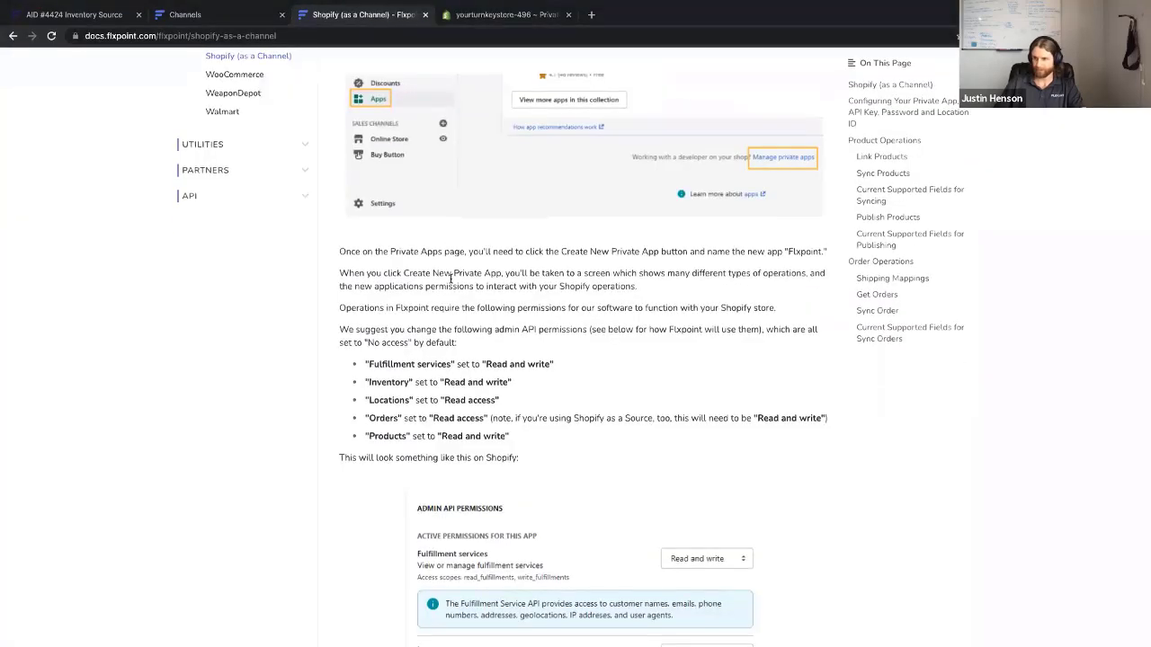
{"action": "left_click", "coordinate": [491, 24]}
{"action": "scroll", "coordinate": [662, 495], "scroll_direction": "down", "scroll_amount": 5}
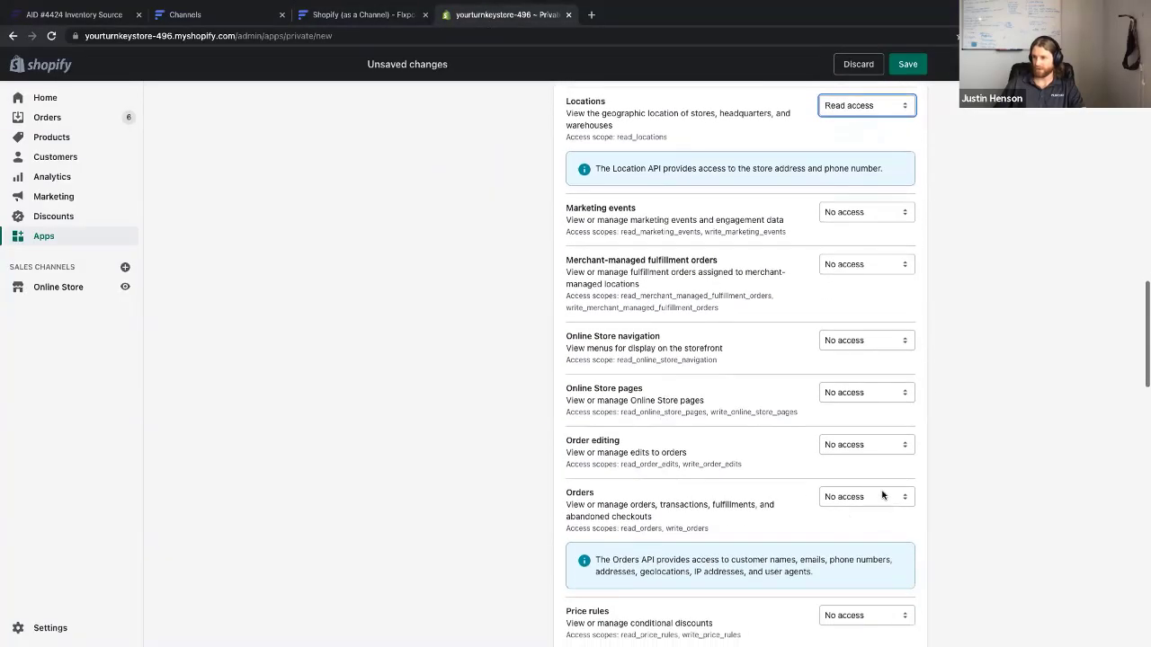
{"action": "left_click", "coordinate": [876, 498]}
{"action": "left_click", "coordinate": [876, 507]}
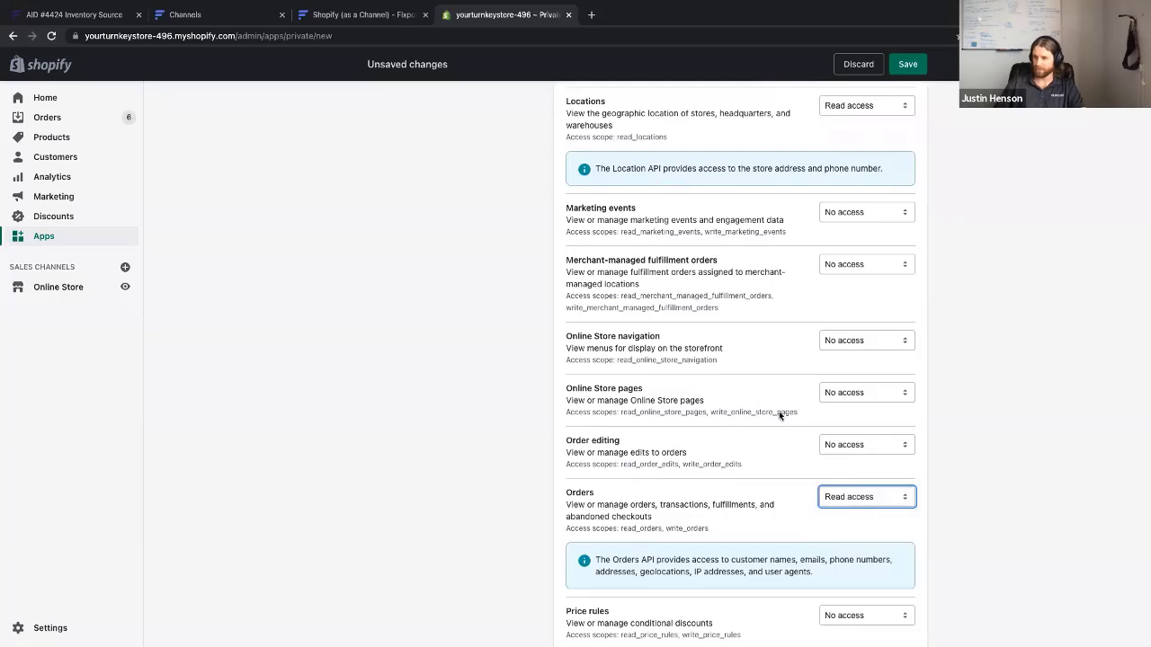
{"action": "left_click", "coordinate": [318, 16]}
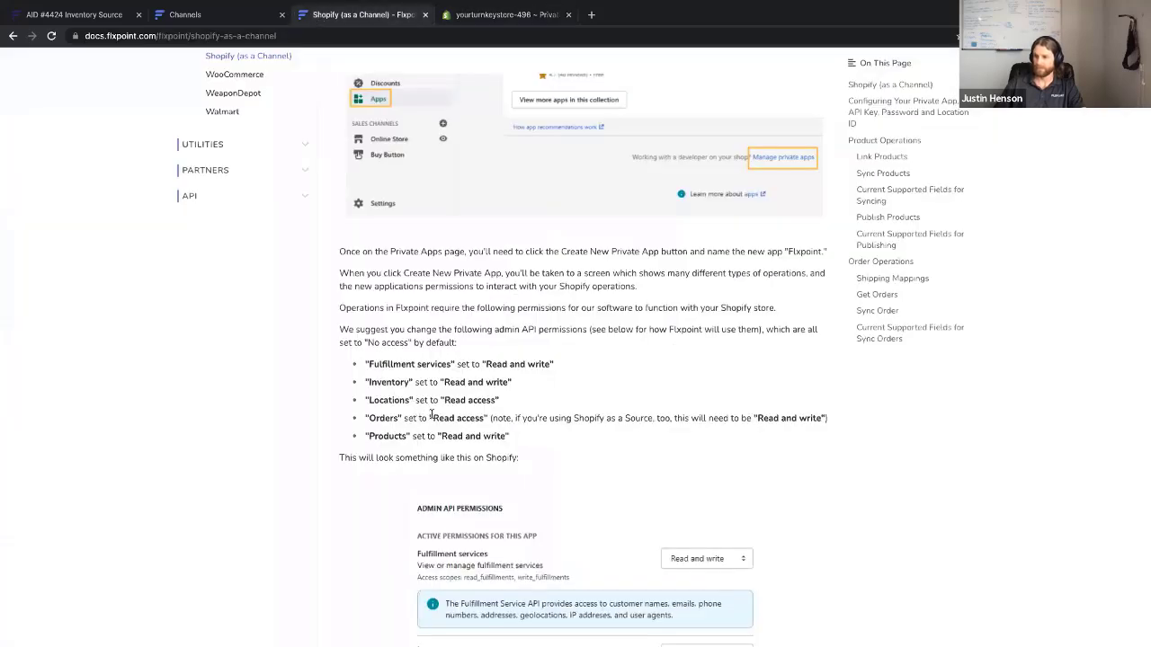
{"action": "scroll", "coordinate": [447, 421], "scroll_direction": "down", "scroll_amount": 1}
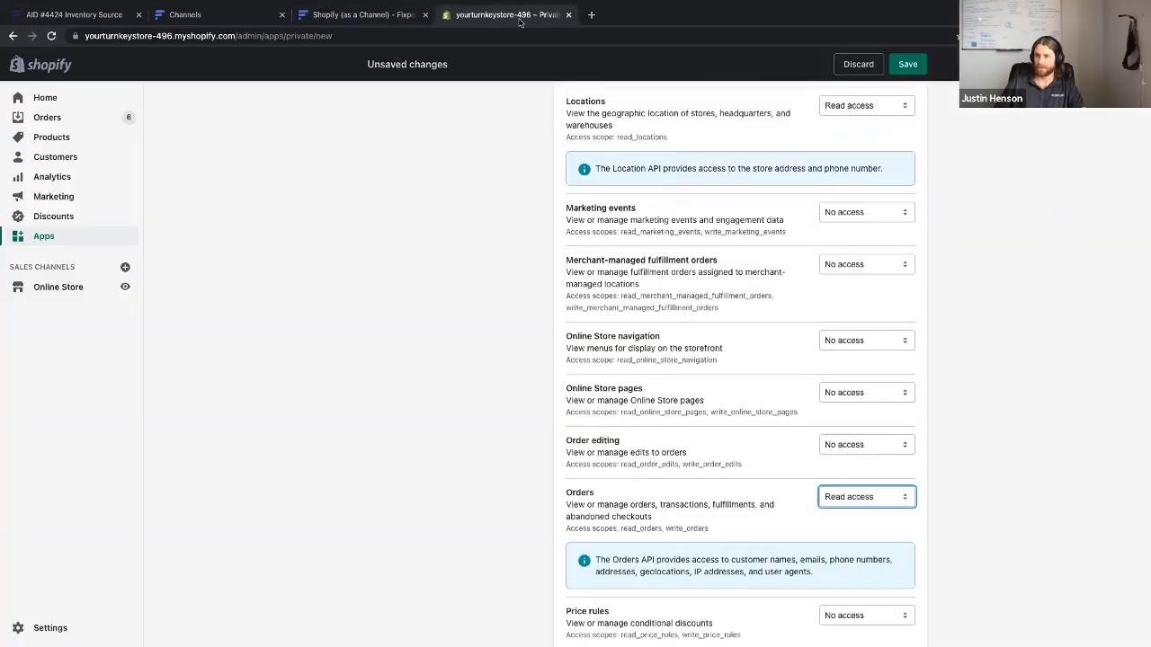
{"action": "left_click", "coordinate": [522, 20]}
{"action": "scroll", "coordinate": [619, 558], "scroll_direction": "down", "scroll_amount": 3}
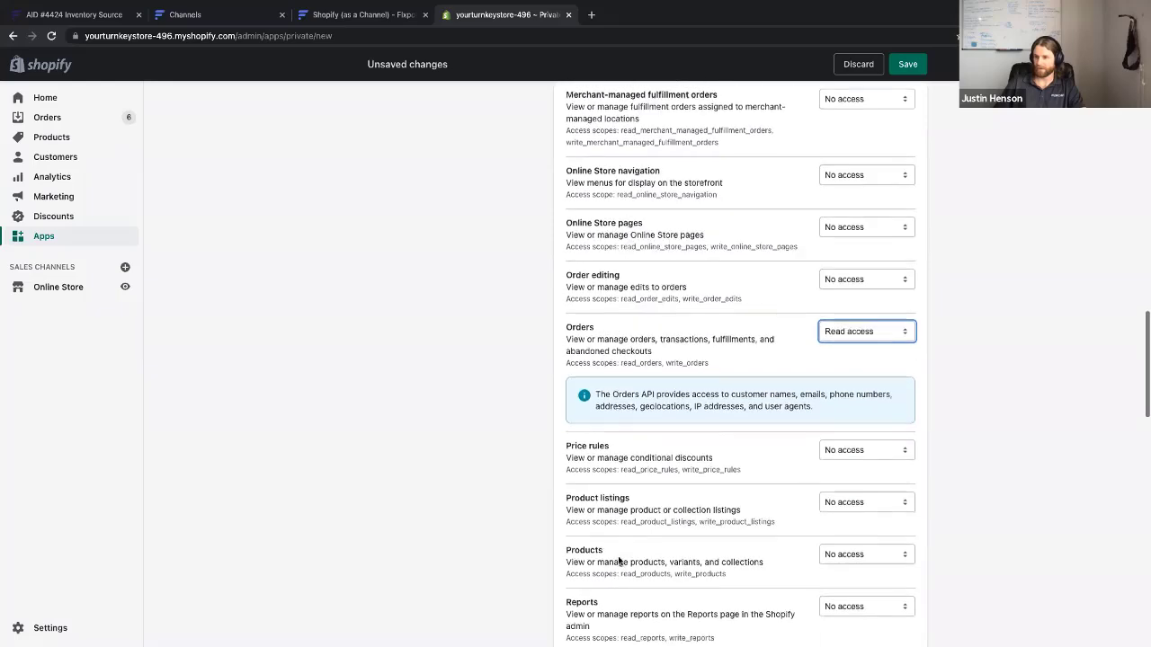
{"action": "left_click", "coordinate": [866, 512]}
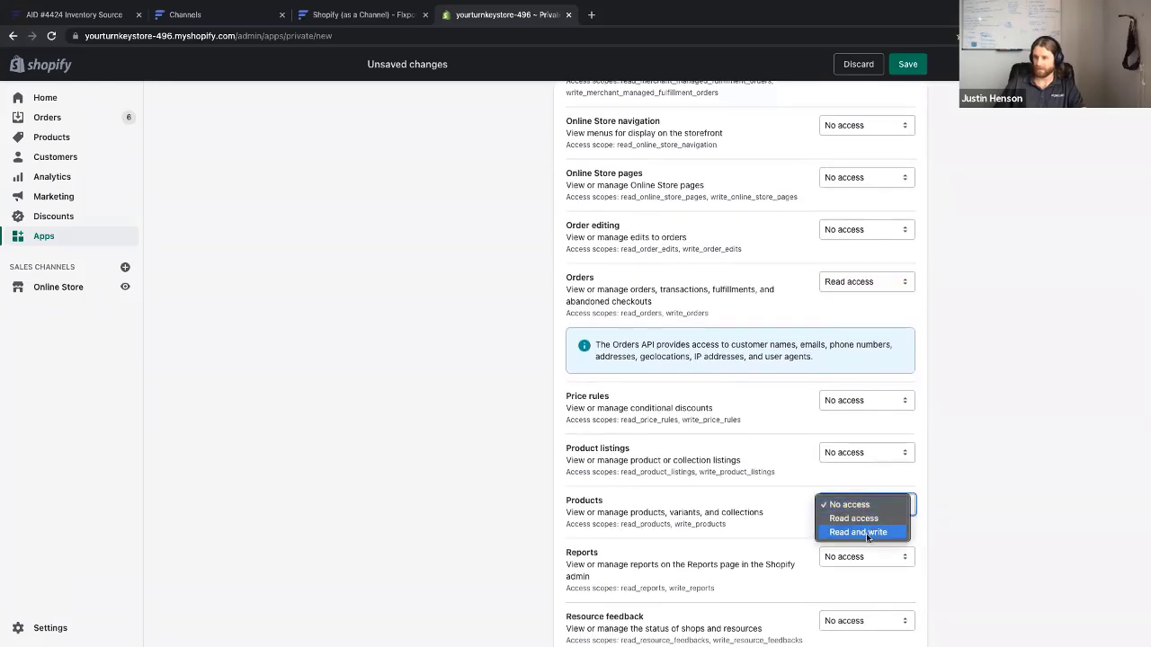
{"action": "left_click", "coordinate": [866, 533]}
{"action": "left_click", "coordinate": [364, 15]}
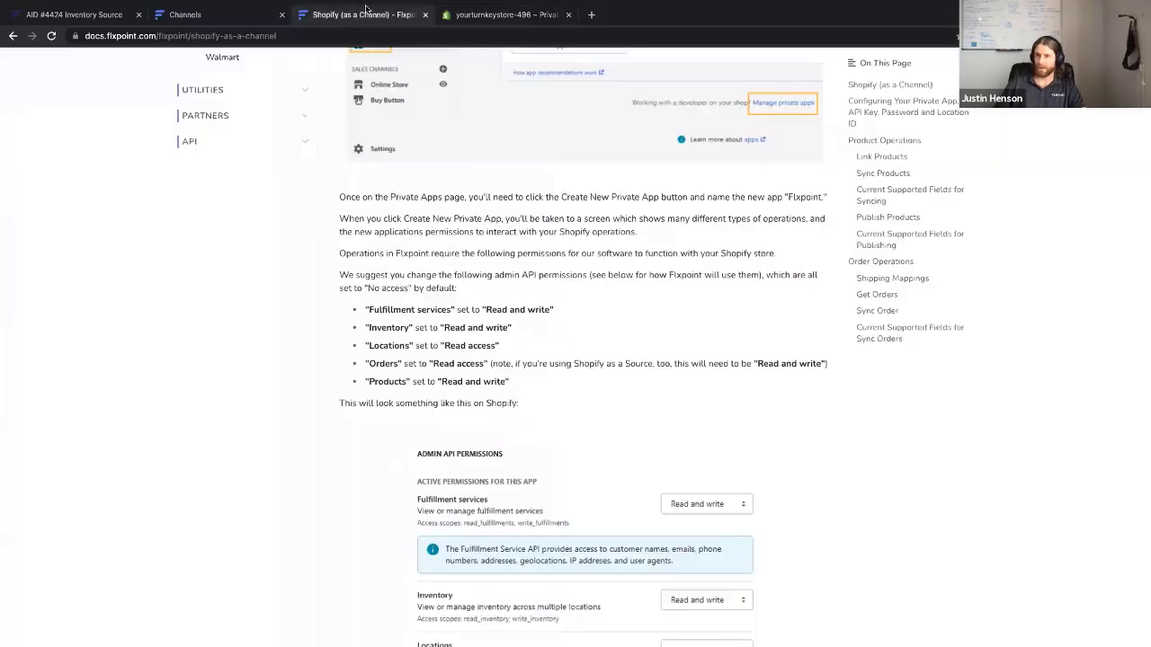
{"action": "scroll", "coordinate": [405, 364], "scroll_direction": "down", "scroll_amount": 10}
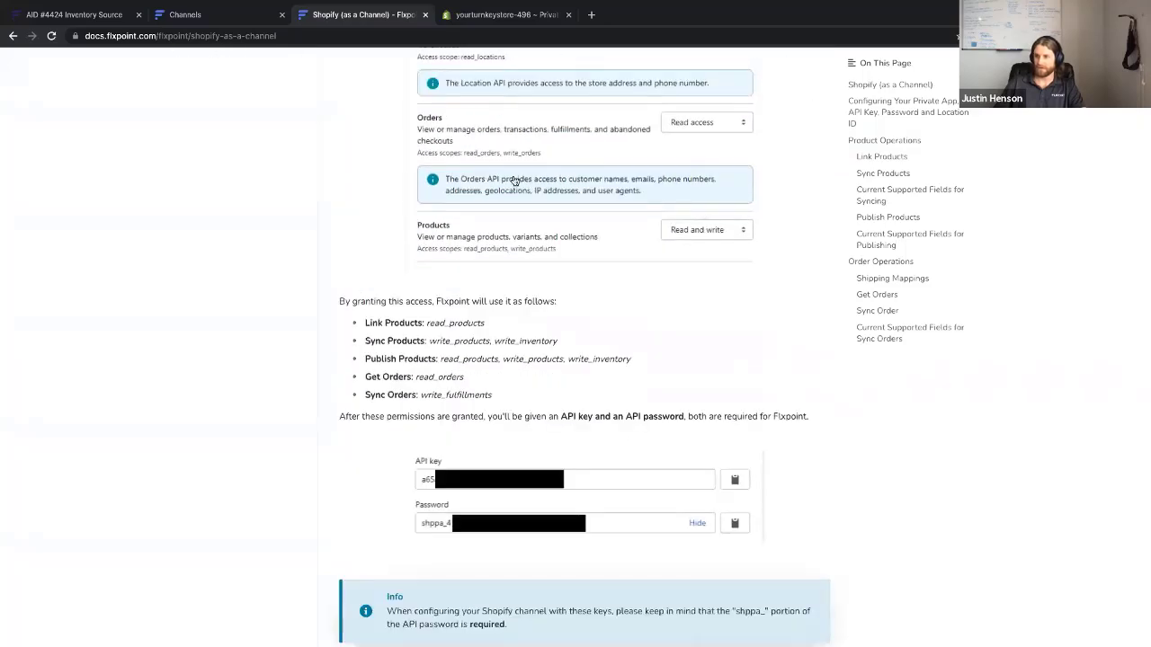
{"action": "scroll", "coordinate": [491, 396], "scroll_direction": "down", "scroll_amount": 1}
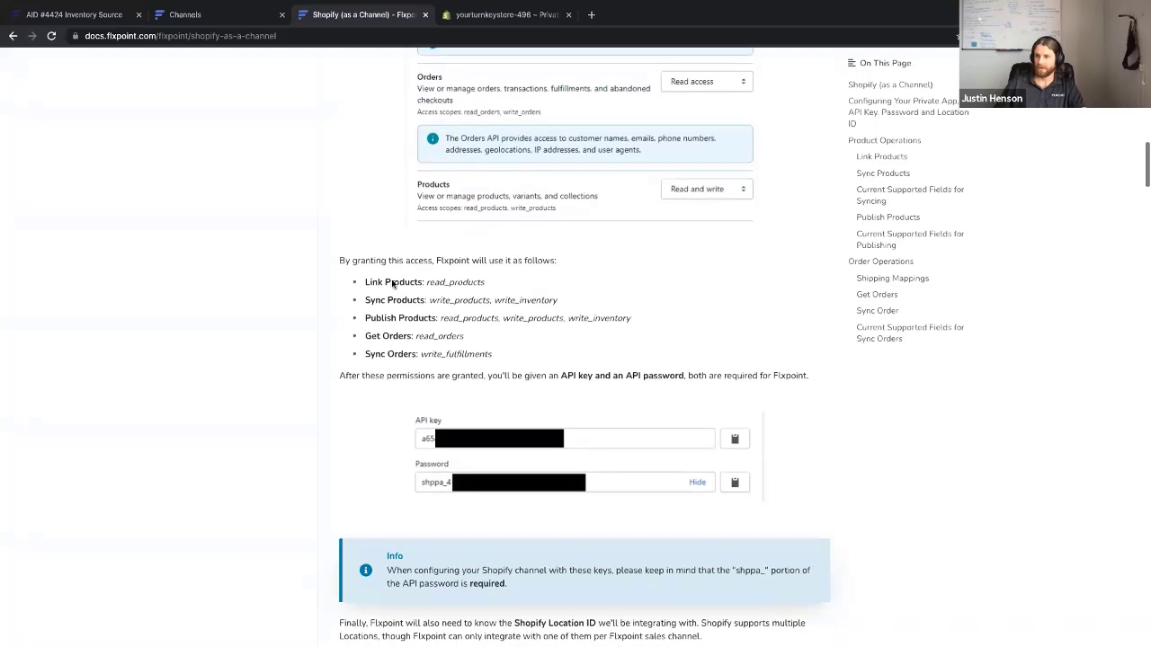
{"action": "left_click_drag", "start_coordinate": [363, 281], "coordinate": [462, 282]}
{"action": "left_click", "coordinate": [429, 282]}
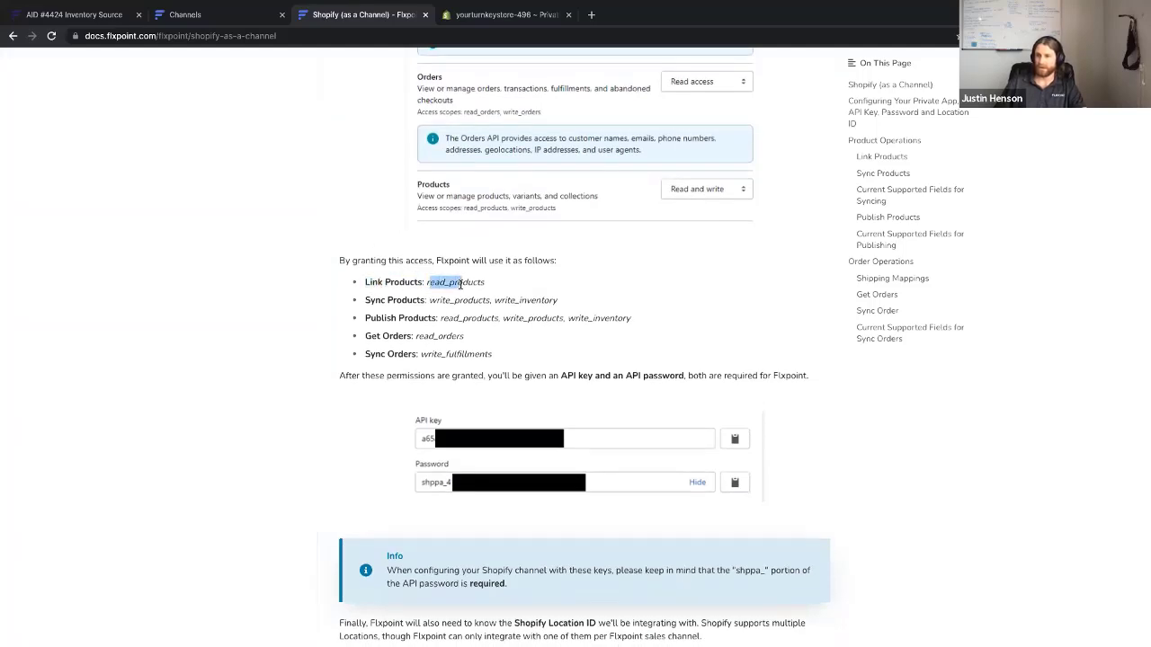
{"action": "left_click", "coordinate": [378, 301]}
{"action": "left_click_drag", "start_coordinate": [364, 281], "coordinate": [490, 287]}
{"action": "left_click_drag", "start_coordinate": [366, 282], "coordinate": [474, 300]}
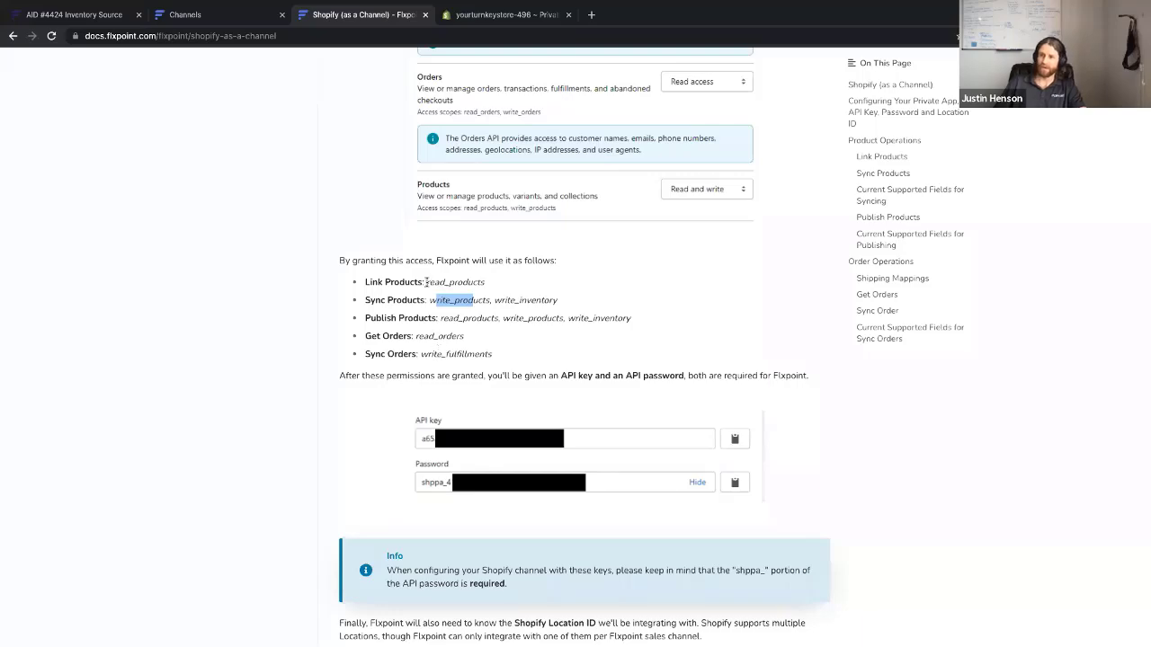
{"action": "mouse_move", "coordinate": [479, 26]}
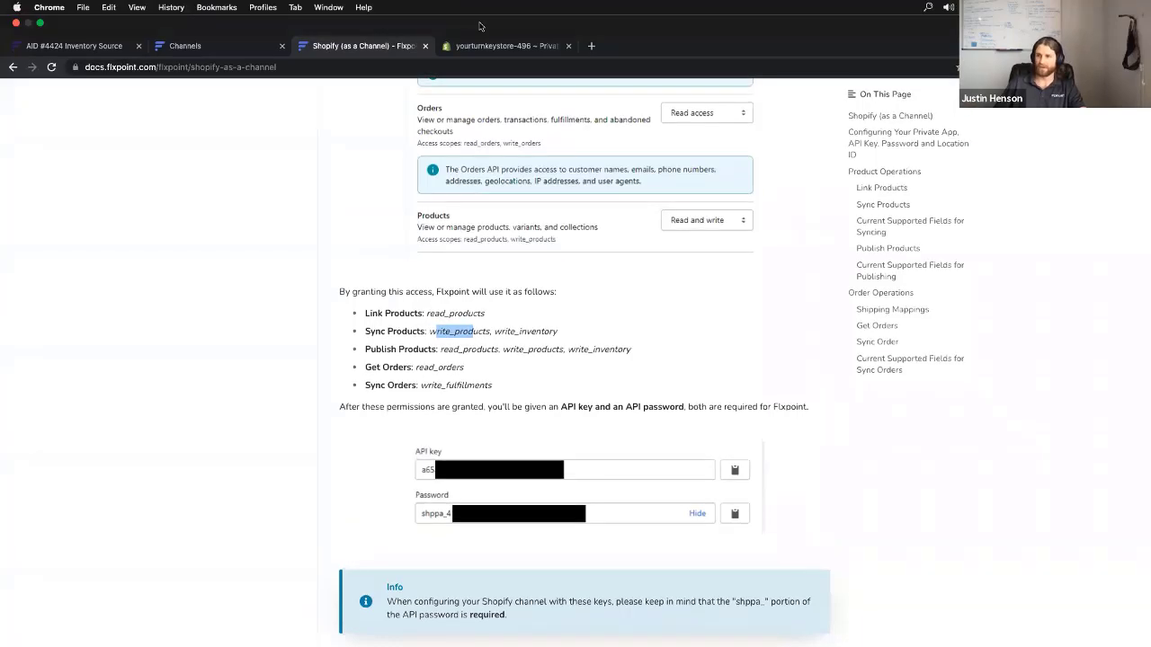
Save the private app with its chosen permissions and confirm Create app
{"action": "left_click", "coordinate": [498, 51]}
{"action": "scroll", "coordinate": [687, 541], "scroll_direction": "down", "scroll_amount": 5}
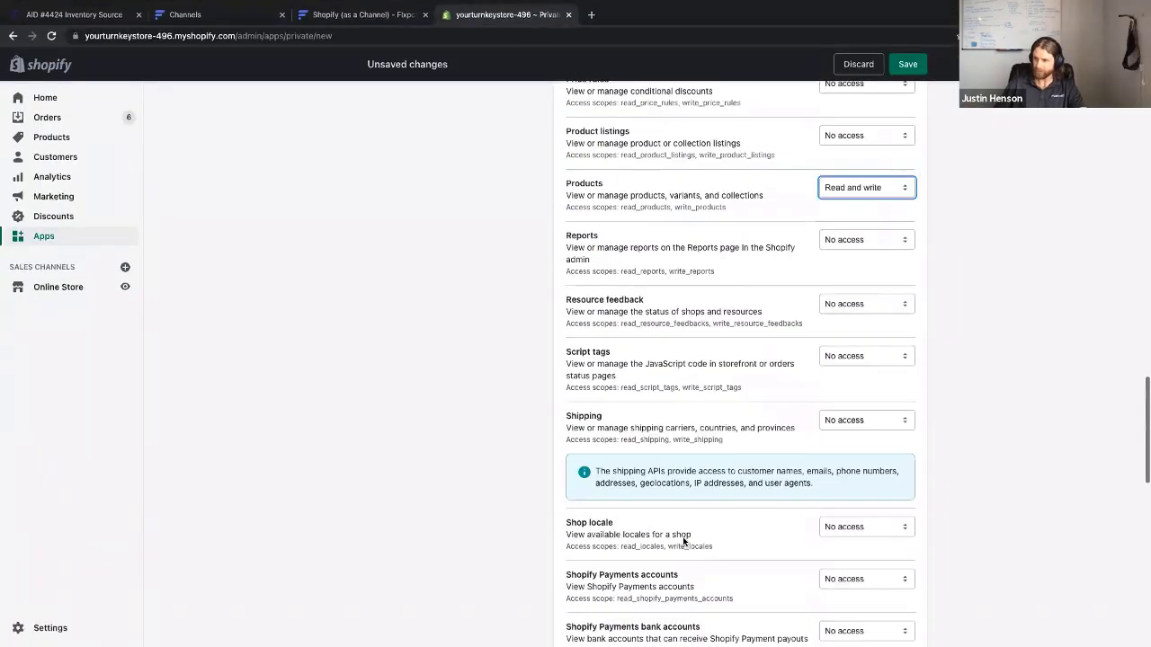
{"action": "scroll", "coordinate": [742, 268], "scroll_direction": "down", "scroll_amount": 10}
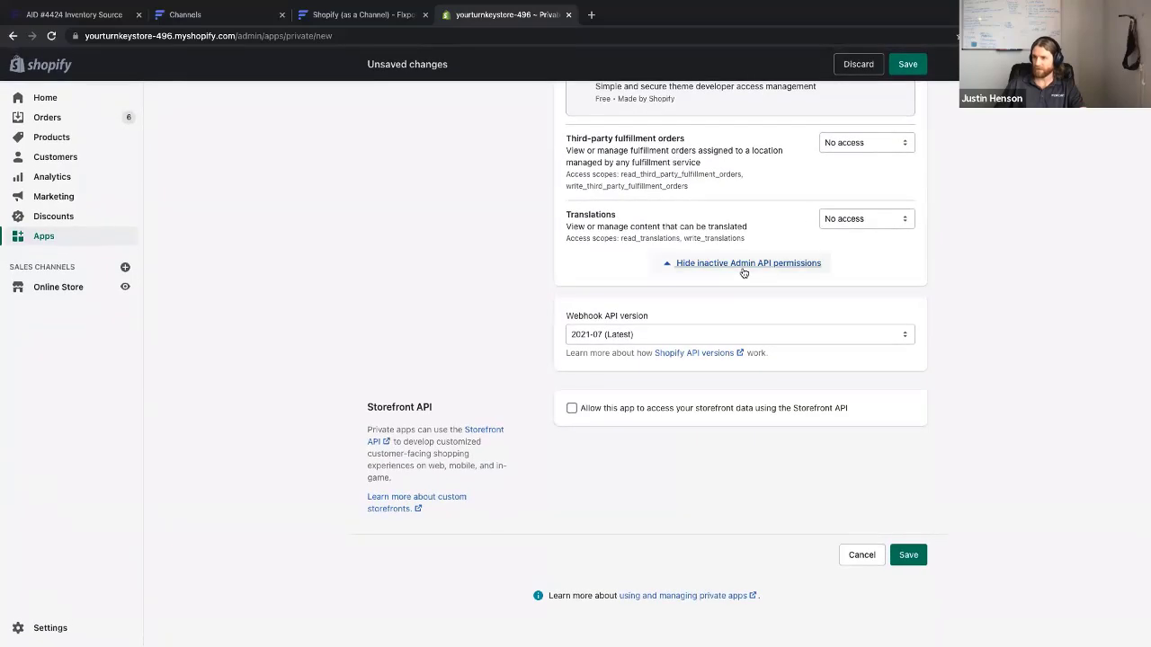
{"action": "left_click", "coordinate": [910, 555]}
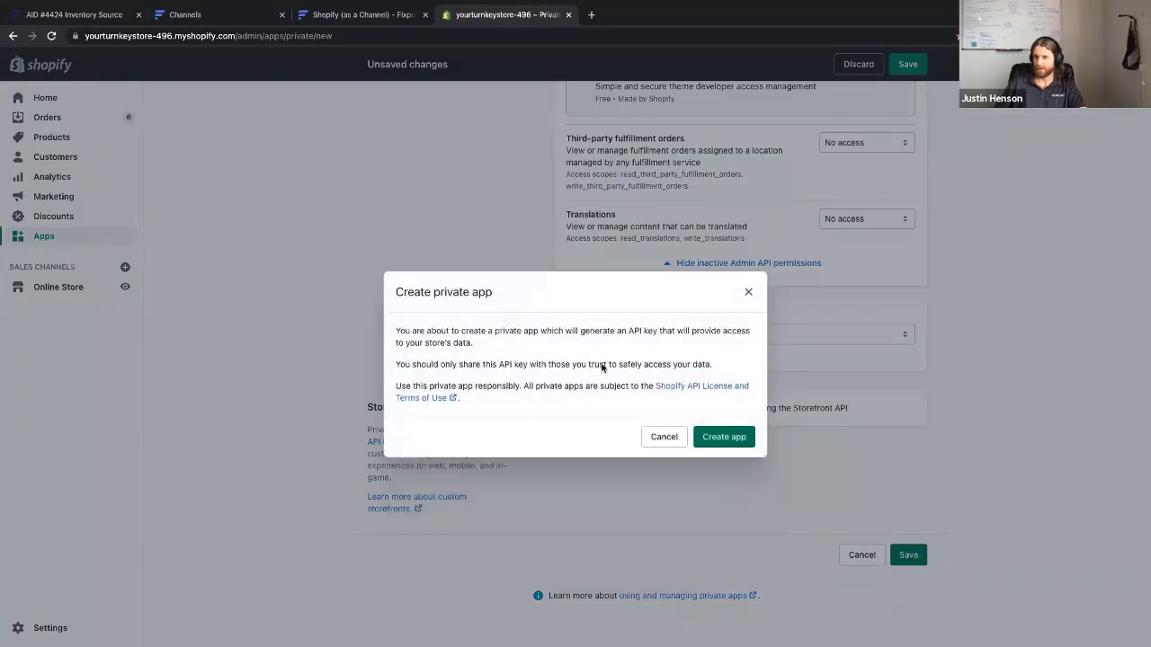
{"action": "left_click", "coordinate": [727, 437]}
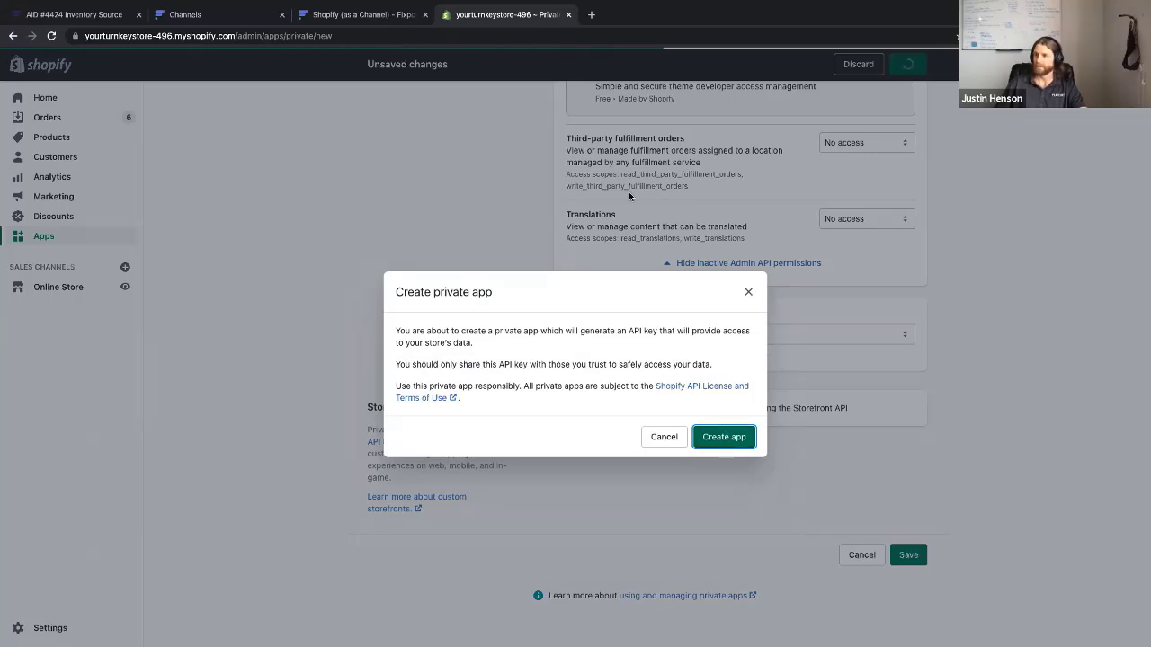
Create a new Flxpoint sales channel named after the user's Shopify store and save it
{"action": "left_click", "coordinate": [255, 17]}
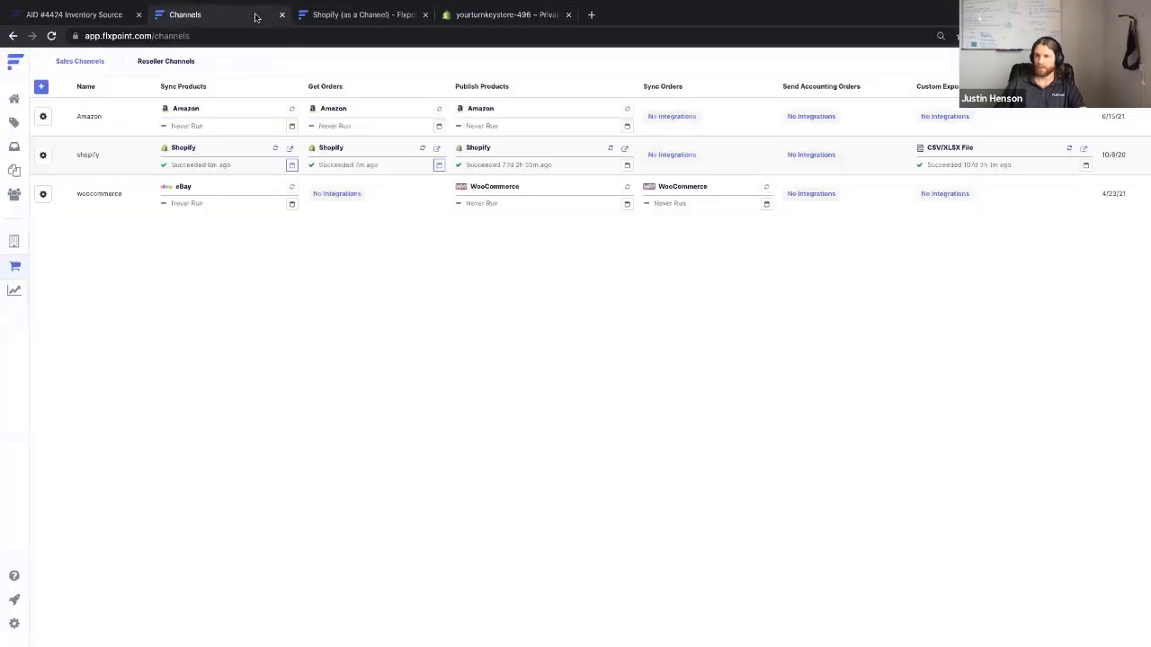
{"action": "left_click", "coordinate": [40, 88]}
{"action": "left_click", "coordinate": [589, 306]}
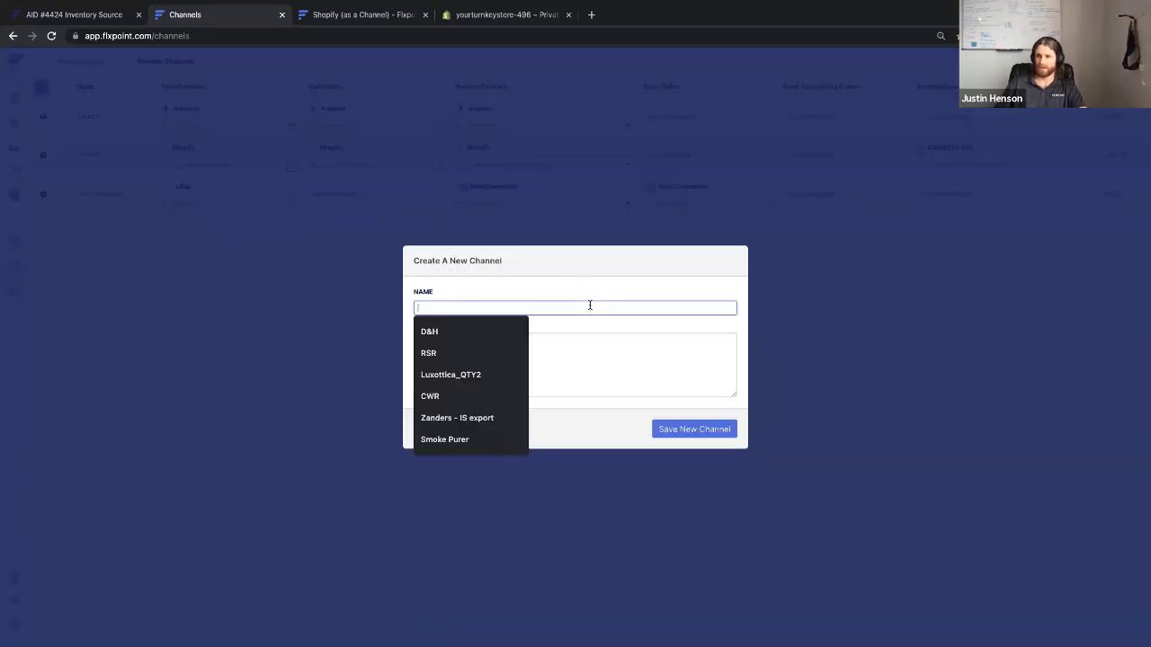
{"action": "type", "text": "Justine"}
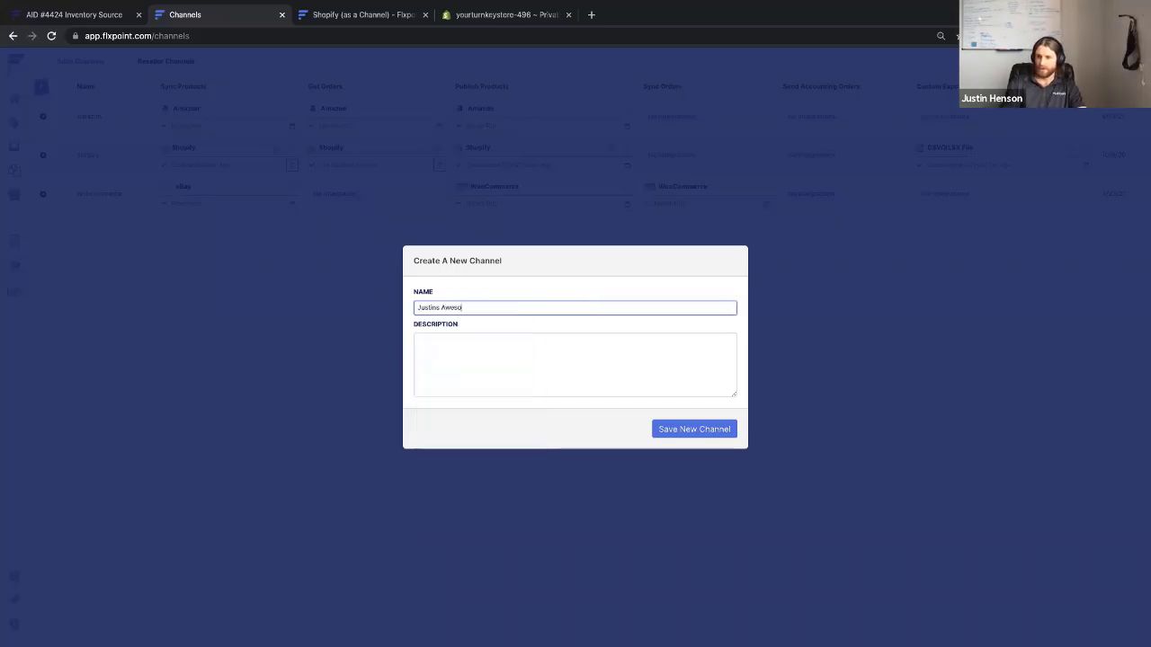
{"action": "type", "text": " Awesome shopify store"}
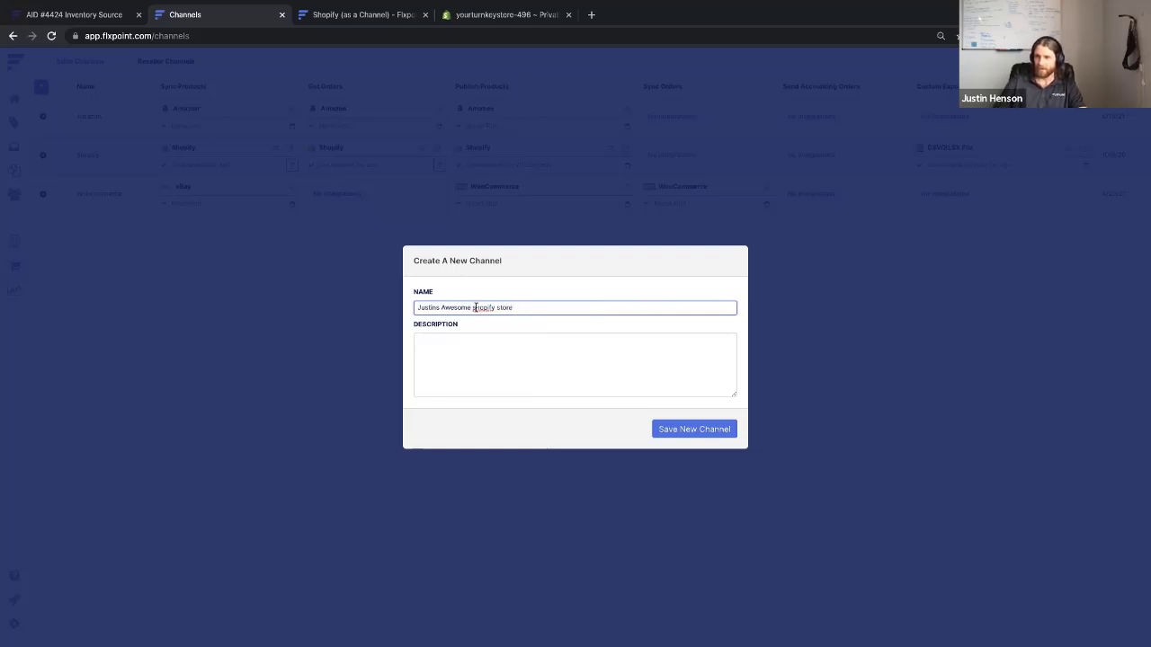
{"action": "key", "text": "BackSpace"}
{"action": "type", "text": "S"}
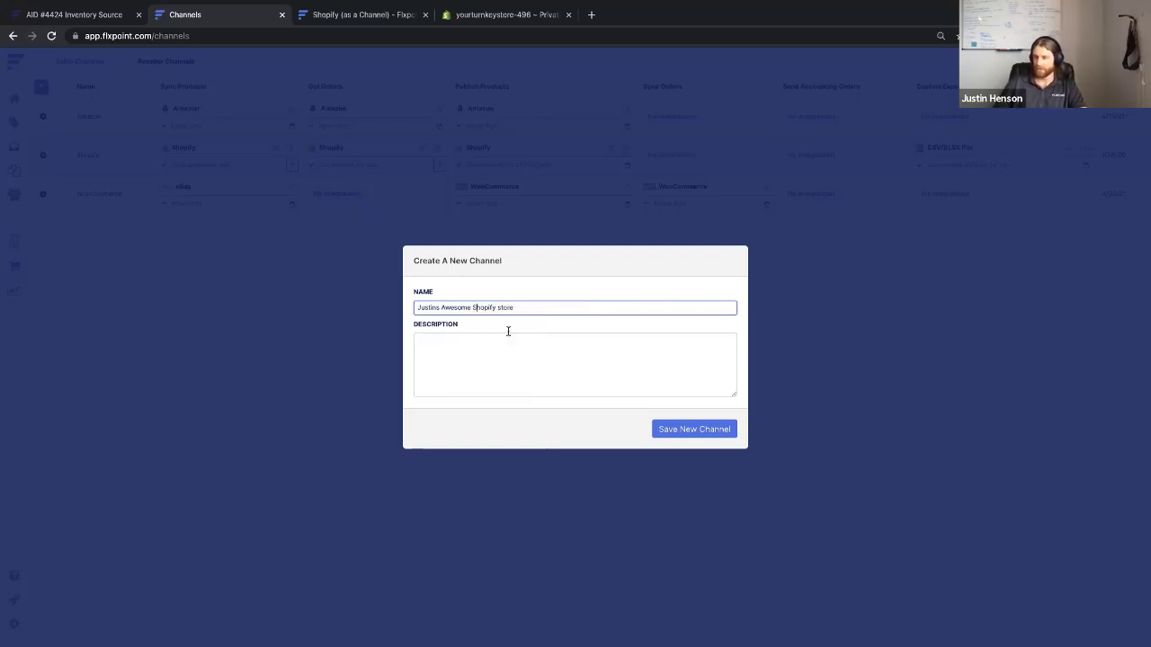
{"action": "left_click", "coordinate": [453, 343]}
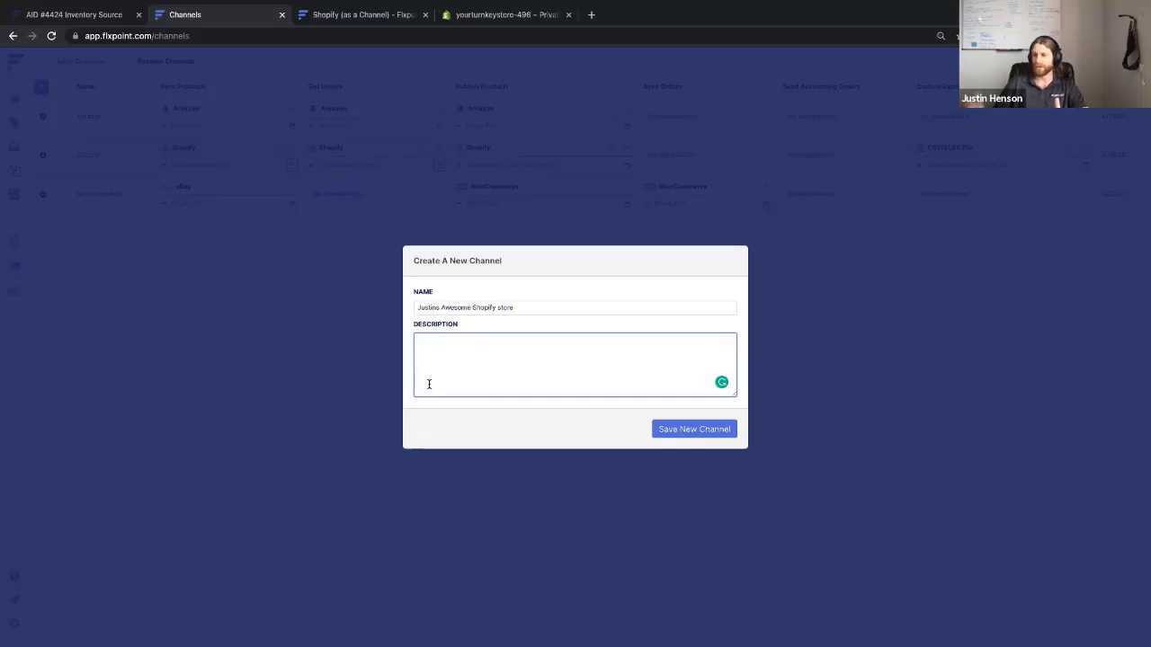
{"action": "left_click", "coordinate": [692, 436]}
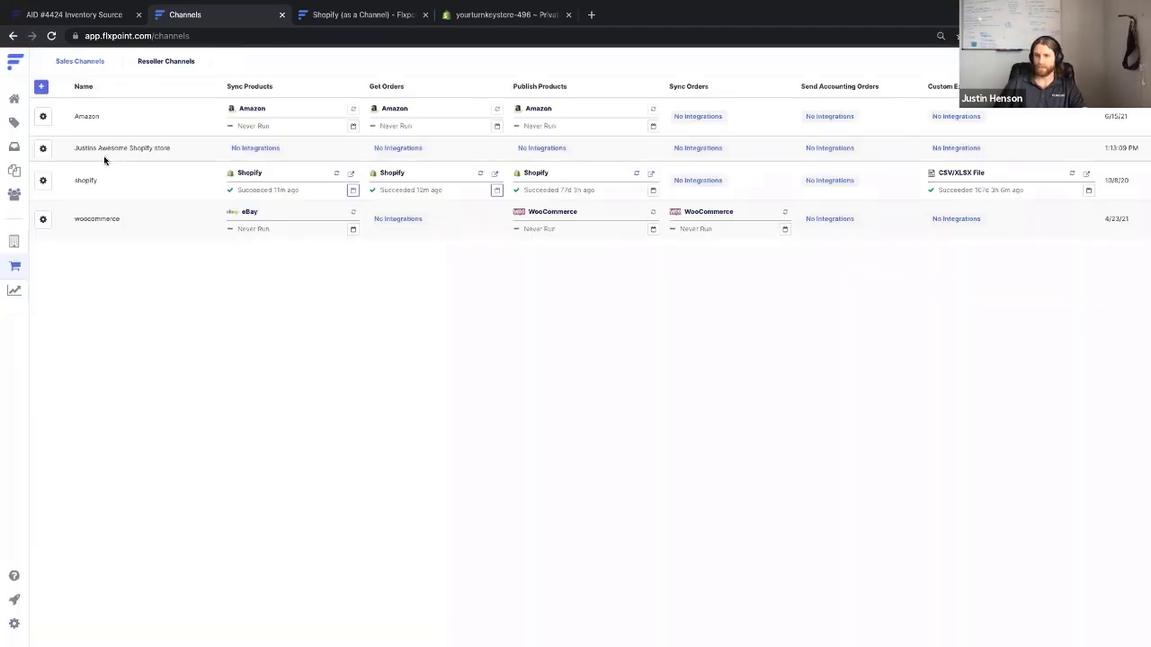
{"action": "left_click_drag", "start_coordinate": [72, 146], "coordinate": [198, 147]}
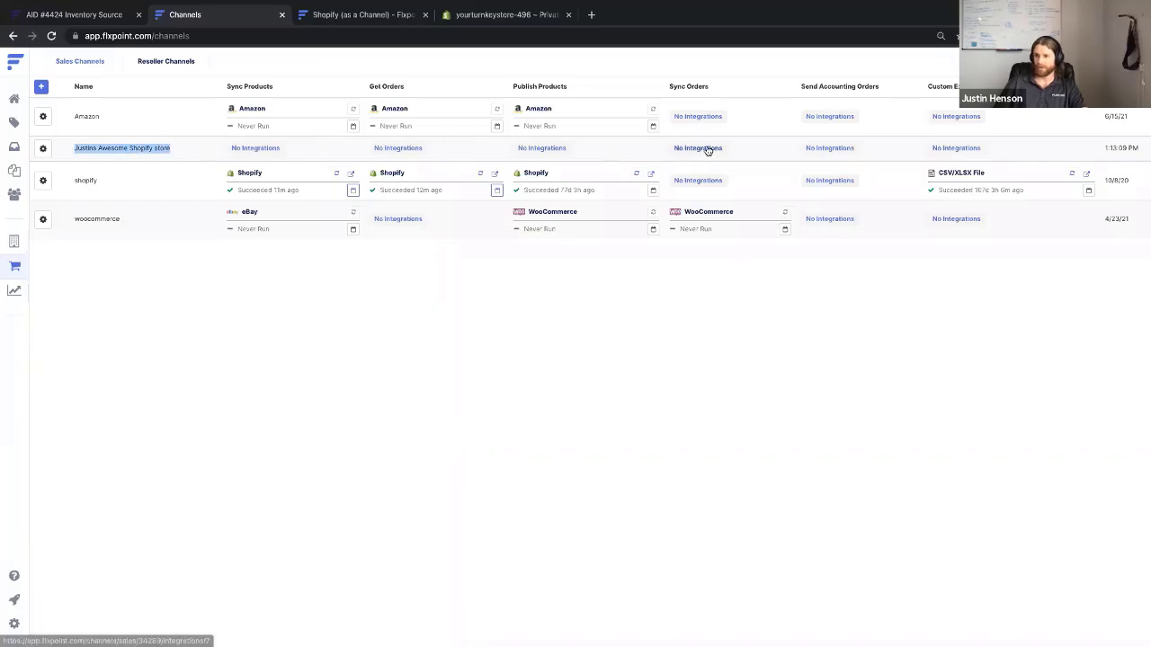
Review the Flxpoint2 private app's API key, password and shared secret, then return to Flxpoint Channels
{"action": "left_click", "coordinate": [485, 17]}
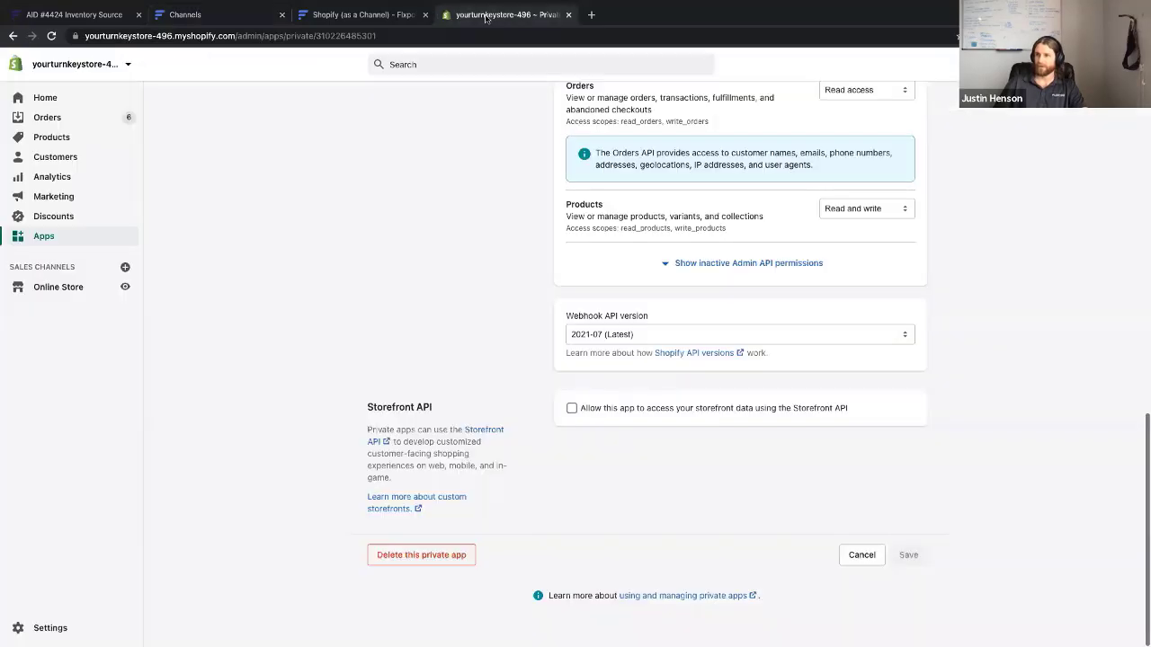
{"action": "scroll", "coordinate": [628, 193], "scroll_direction": "up", "scroll_amount": 15}
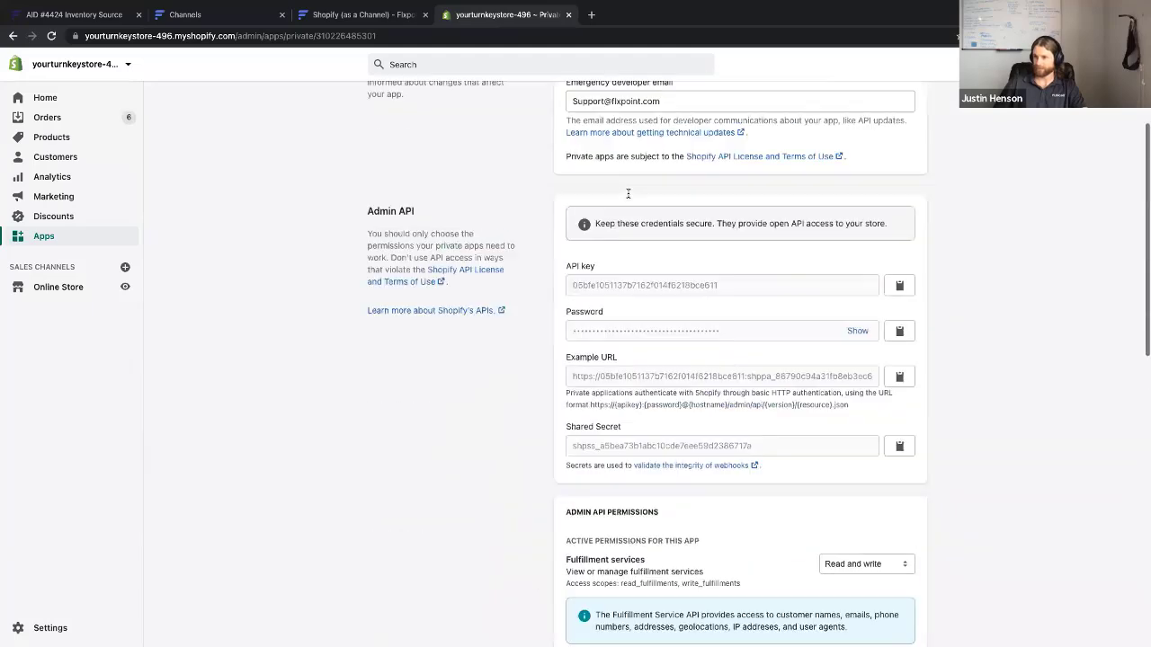
{"action": "scroll", "coordinate": [628, 194], "scroll_direction": "down", "scroll_amount": 1}
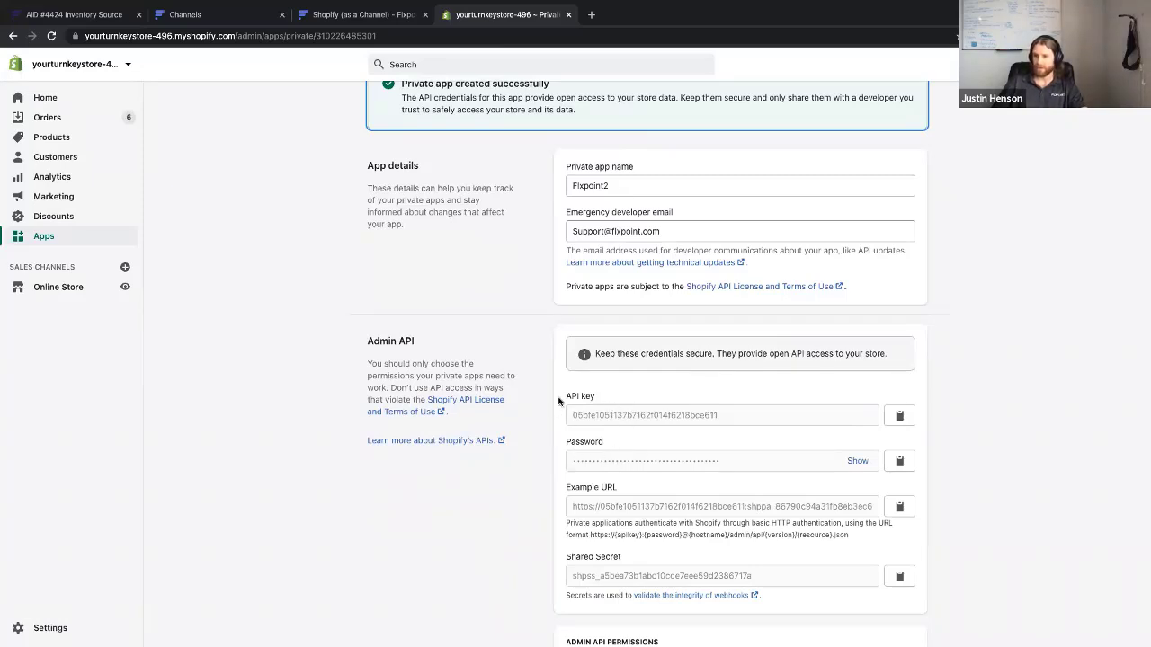
{"action": "left_click", "coordinate": [270, 18]}
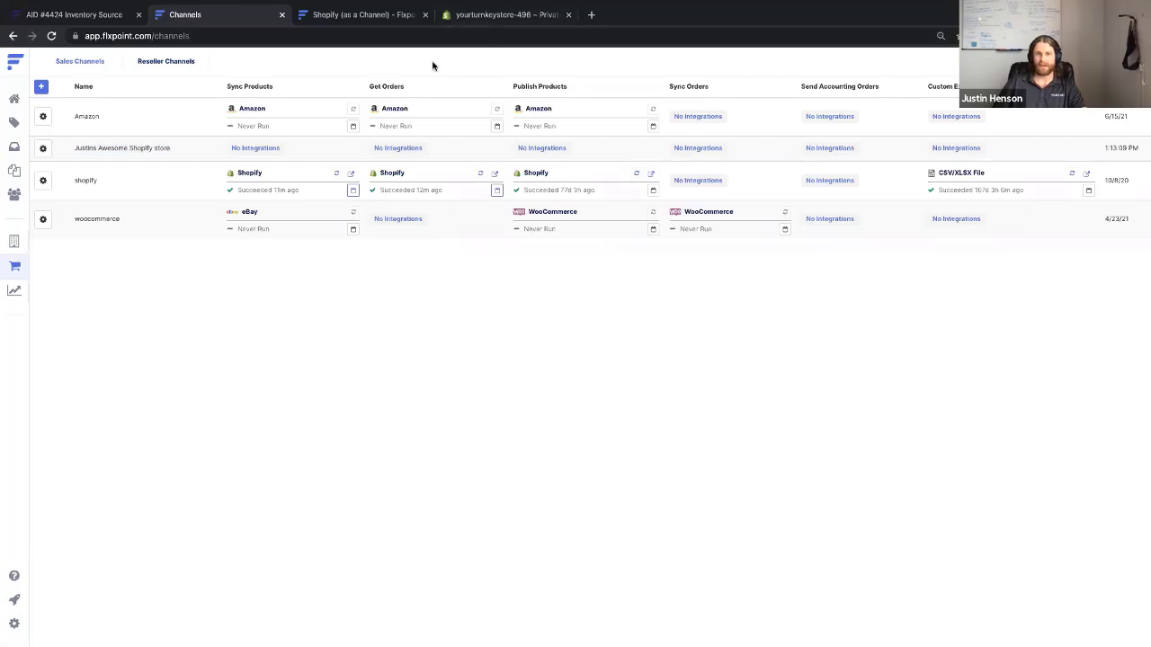
Open the new Shopify store channel's settings and show its Integrations operations list
{"action": "left_click", "coordinate": [43, 149]}
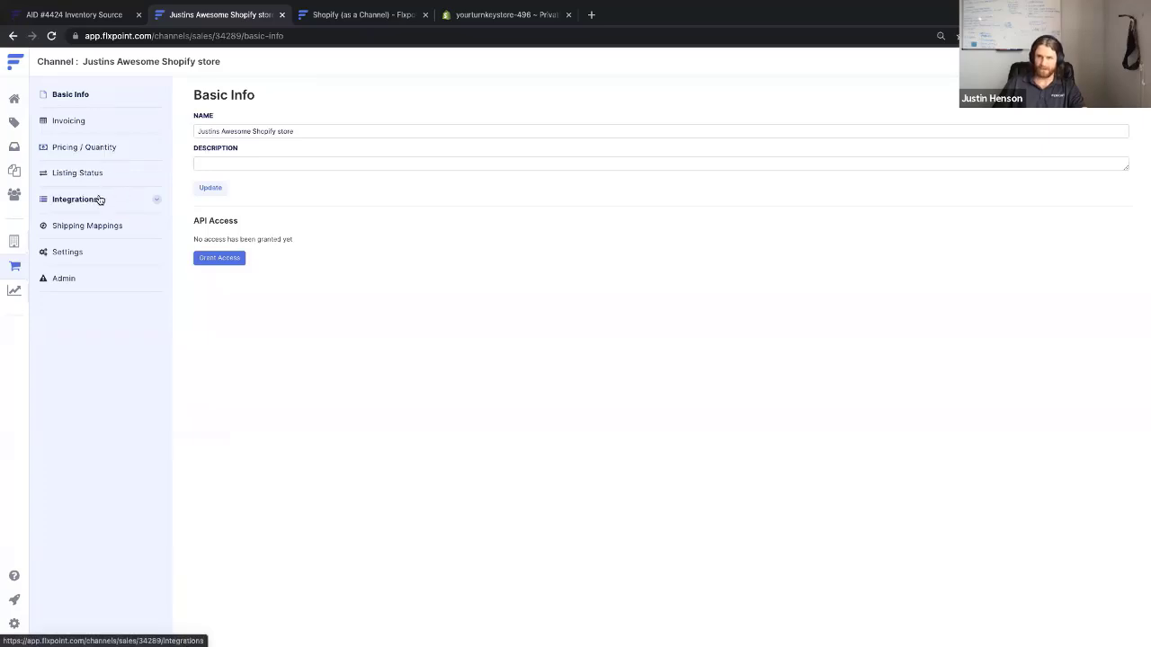
{"action": "left_click", "coordinate": [137, 198]}
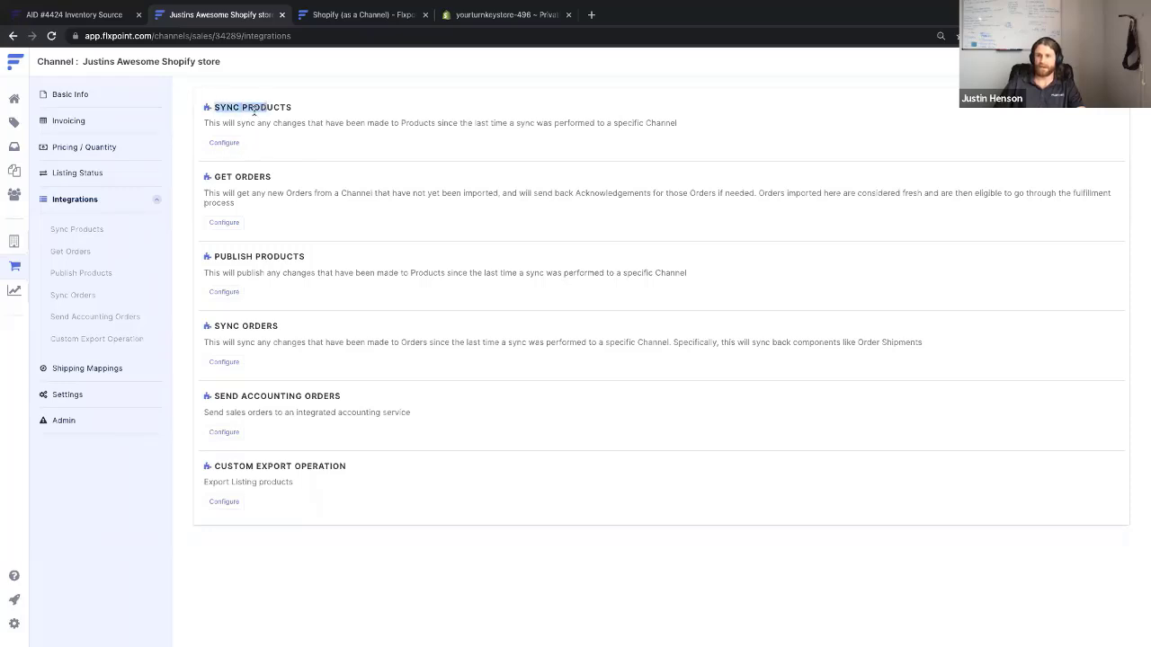
Start a Sync Products integration of type Shopify using the existing store connection
{"action": "left_click", "coordinate": [225, 143]}
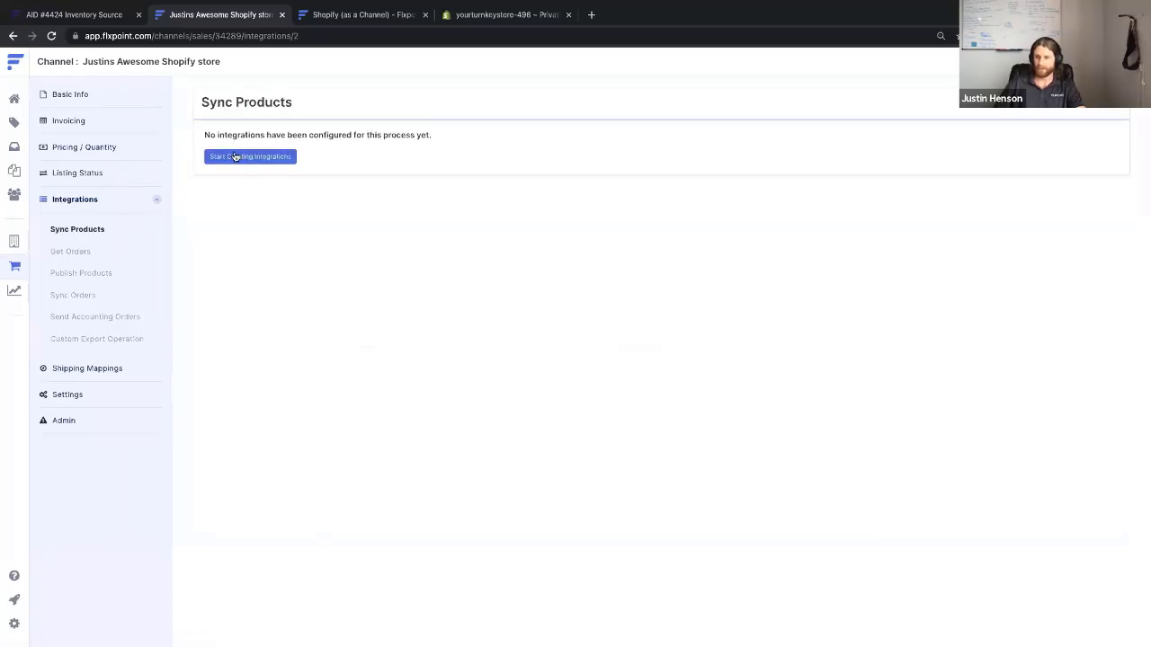
{"action": "left_click", "coordinate": [237, 157]}
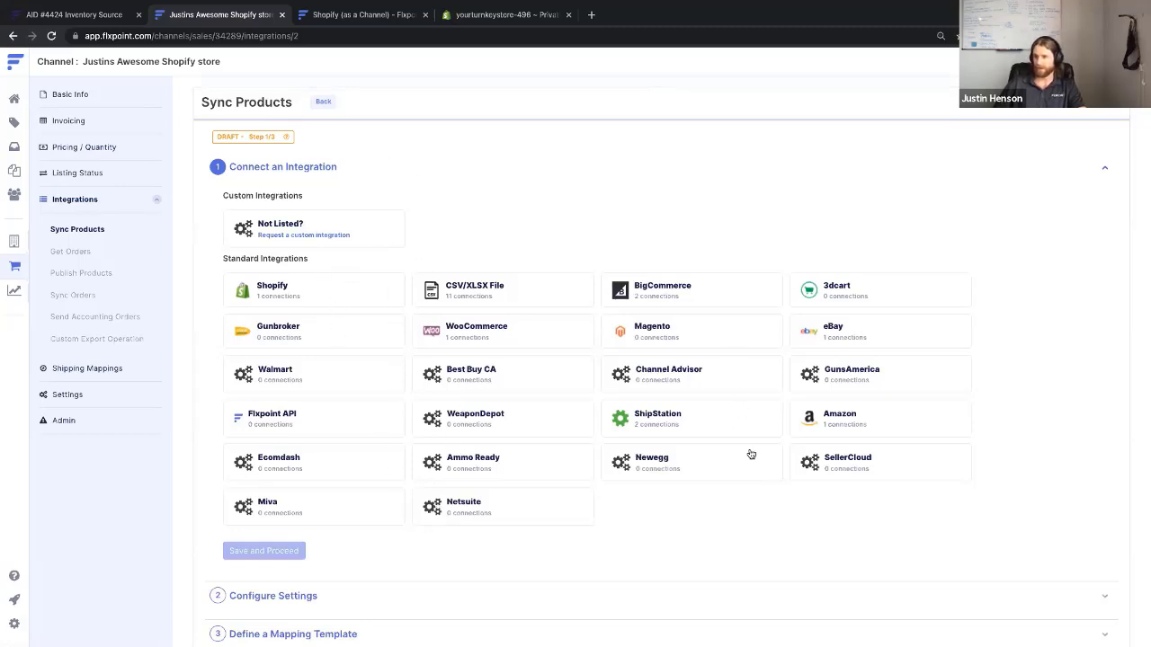
{"action": "left_click", "coordinate": [268, 297]}
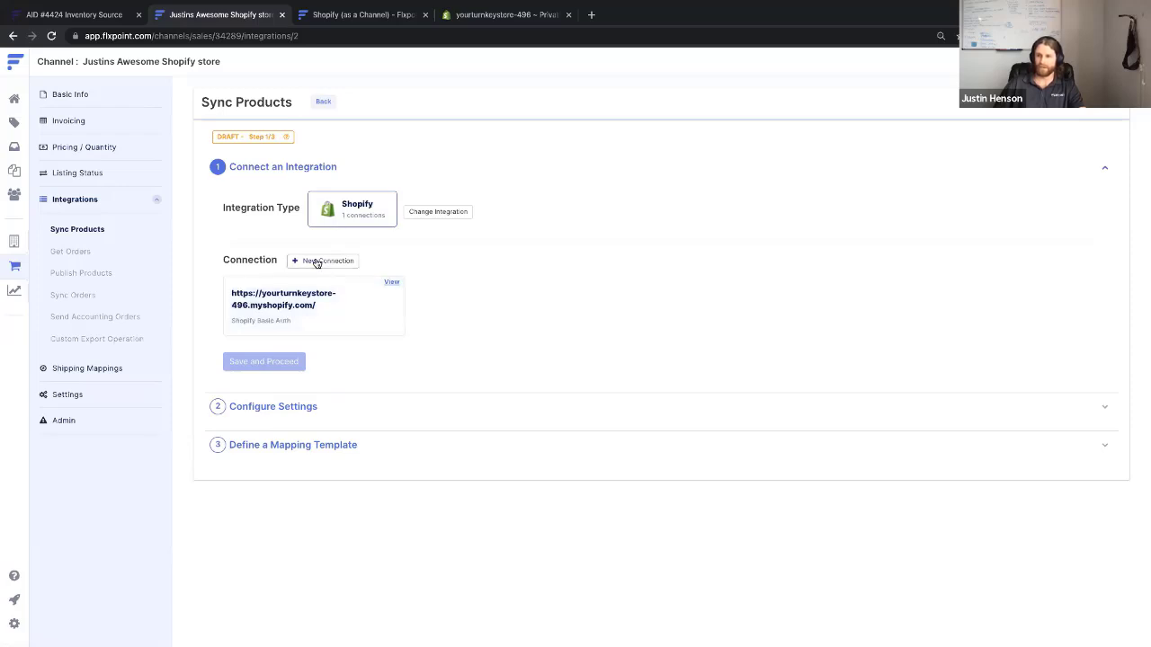
{"action": "left_click", "coordinate": [274, 308]}
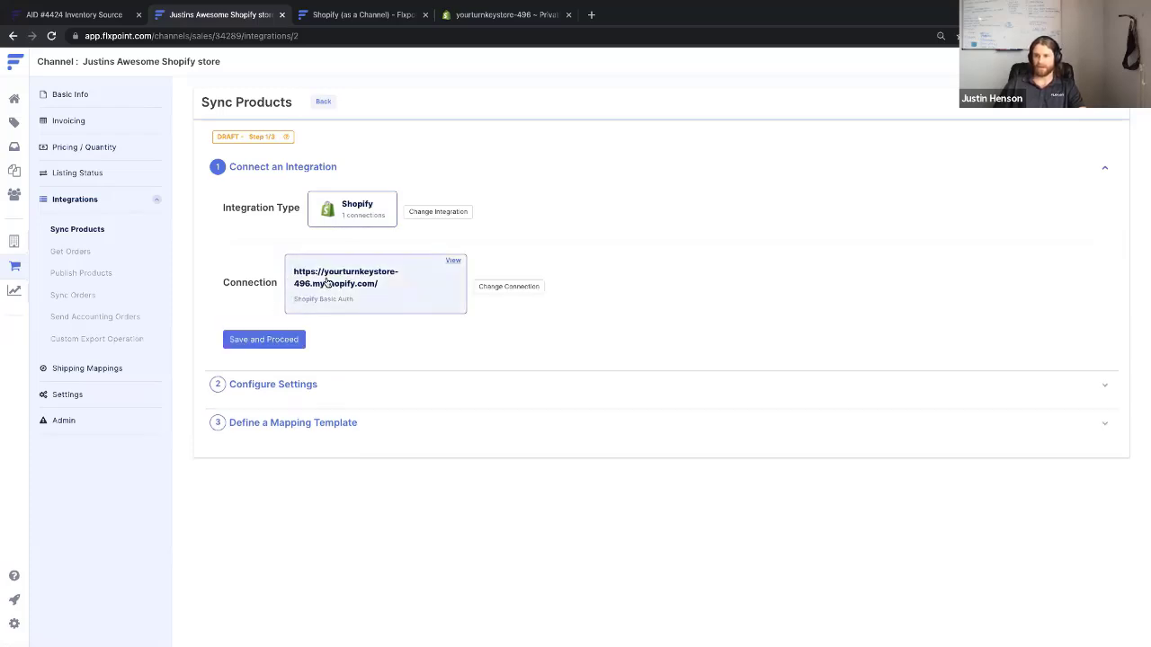
Start a new Shopify connection and name it after the store
{"action": "left_click", "coordinate": [501, 290]}
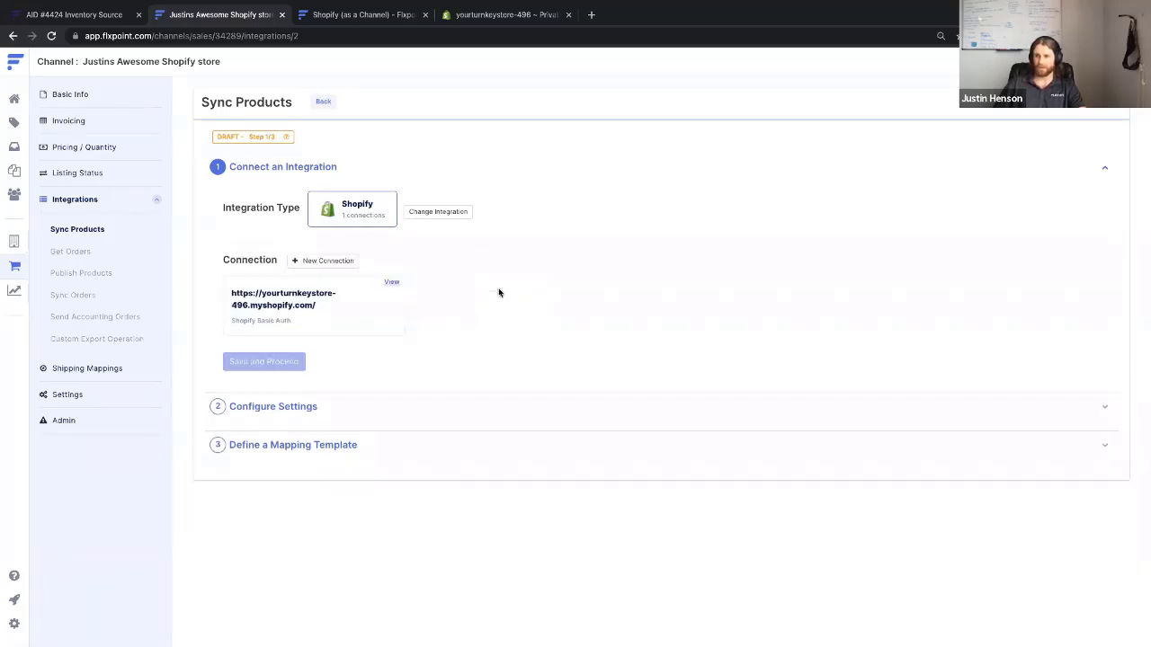
{"action": "left_click", "coordinate": [315, 261]}
{"action": "left_click", "coordinate": [462, 333]}
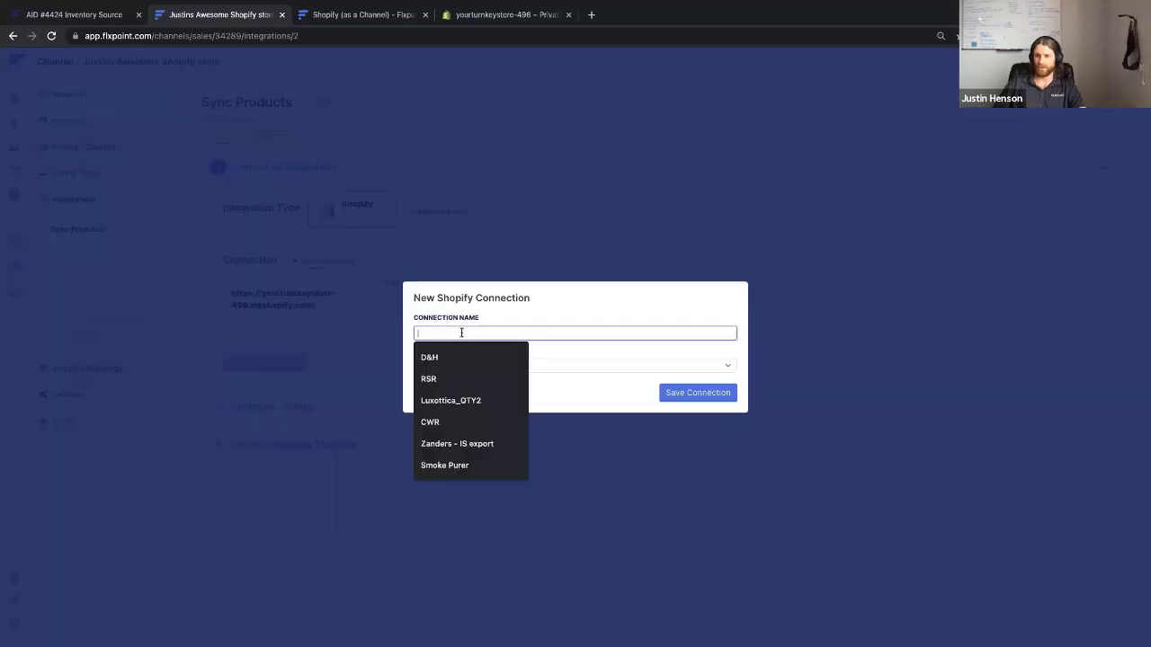
{"action": "type", "text": "Justin"}
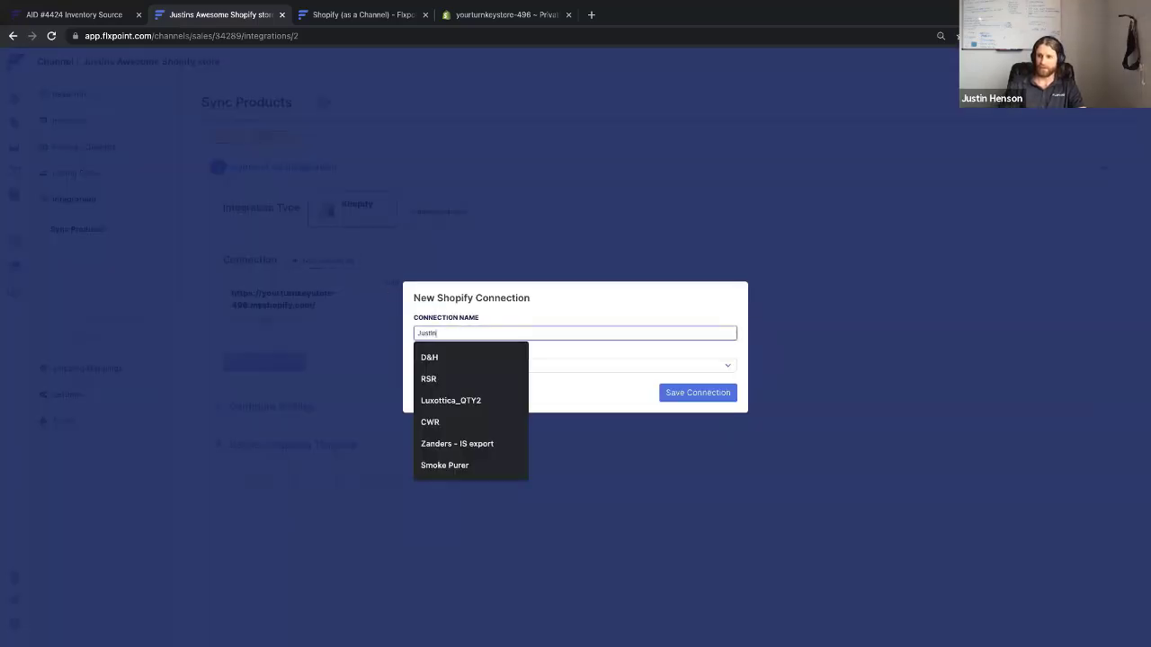
{"action": "type", "text": "s Awe"}
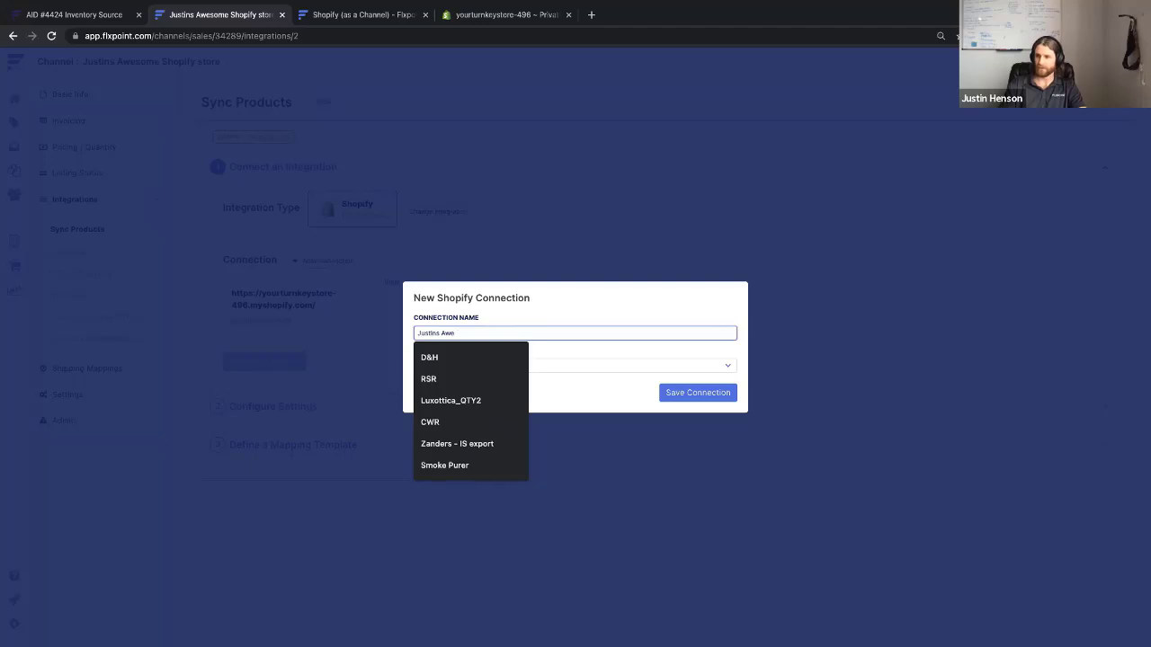
{"action": "type", "text": "some shopify"}
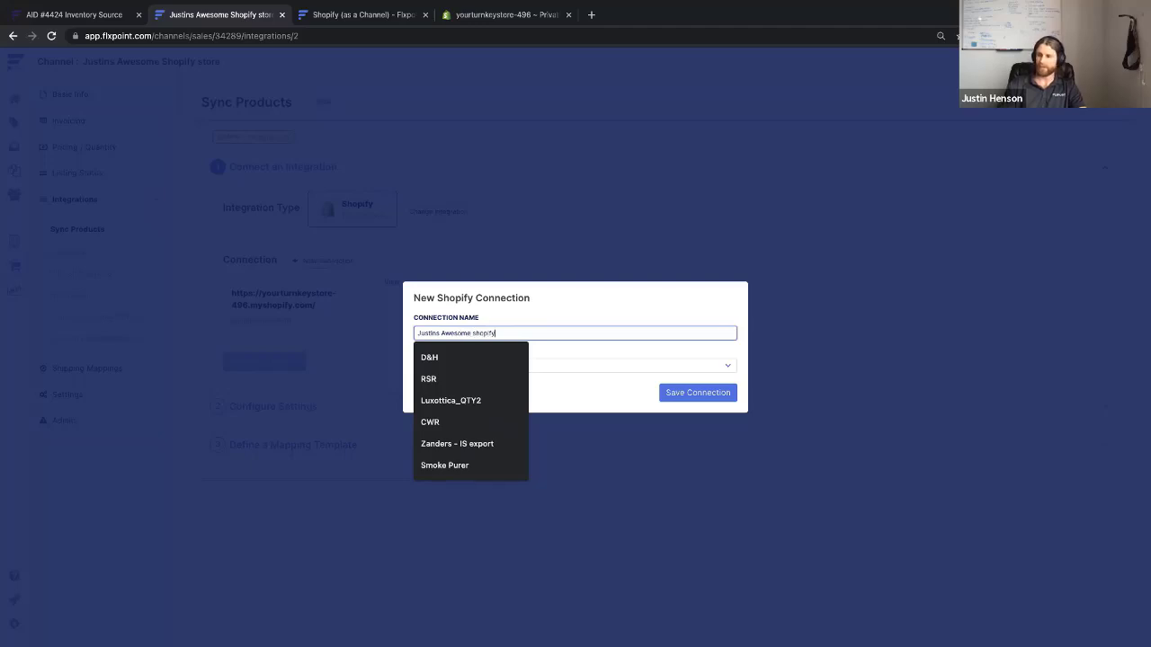
{"action": "type", "text": " store"}
{"action": "key", "text": "Tab"}
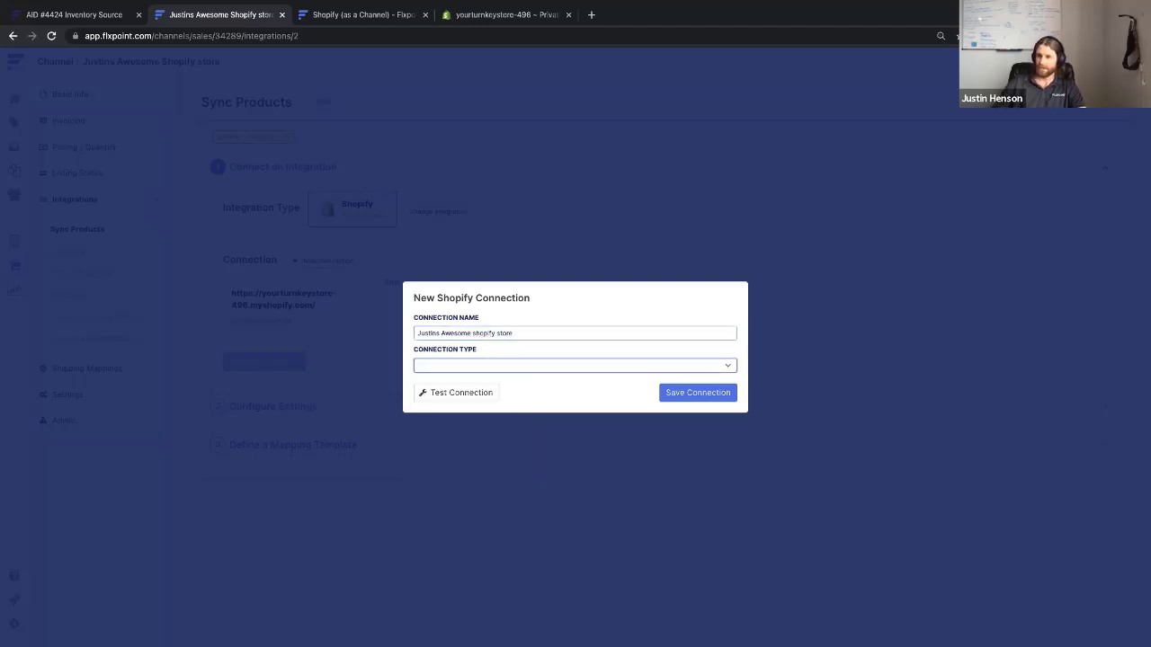
Set the connection type to API - Basic Auth, then bring up Shopify's private app credentials
{"action": "left_click", "coordinate": [510, 366]}
{"action": "left_click", "coordinate": [508, 367]}
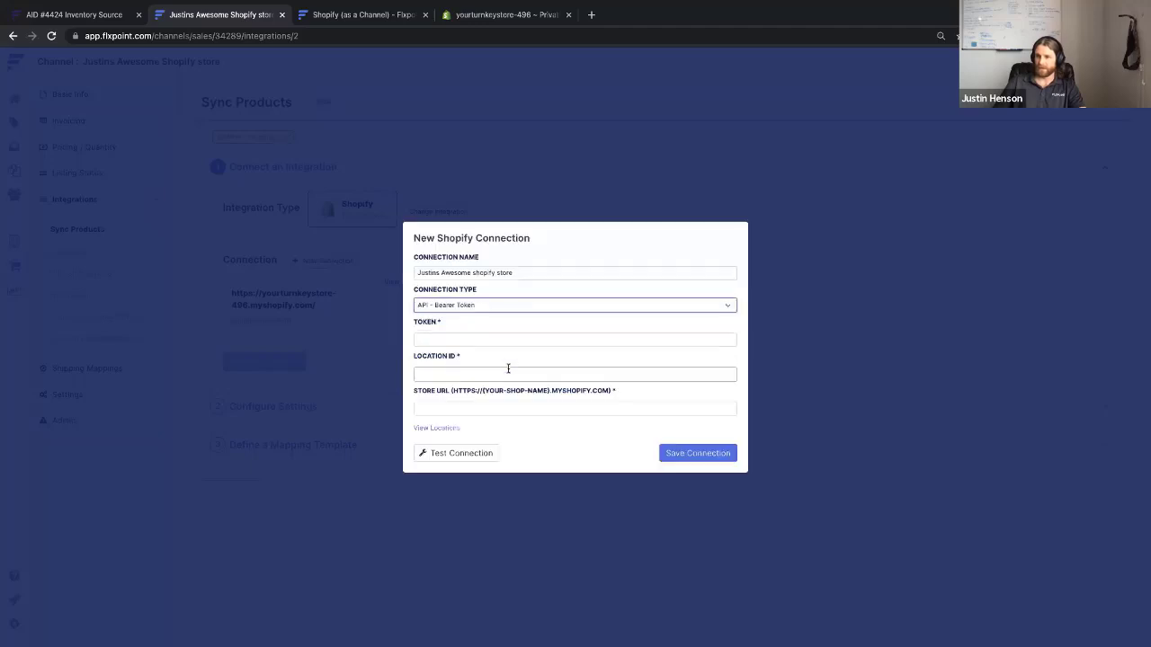
{"action": "left_click", "coordinate": [490, 306]}
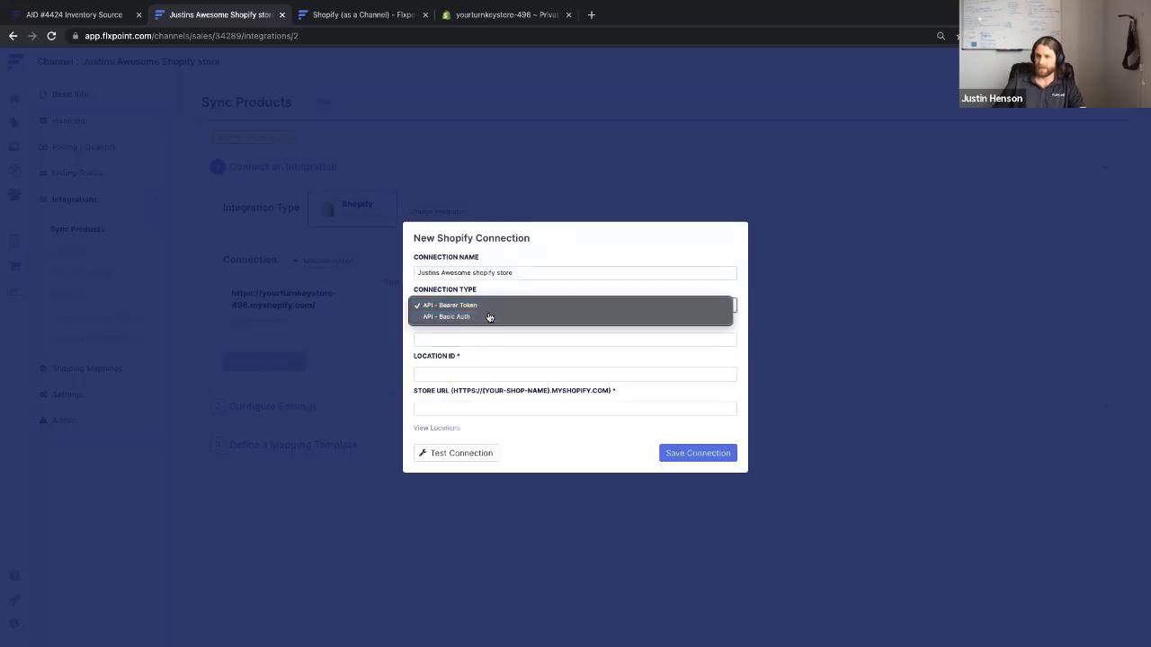
{"action": "left_click", "coordinate": [489, 317]}
{"action": "left_click", "coordinate": [455, 321]}
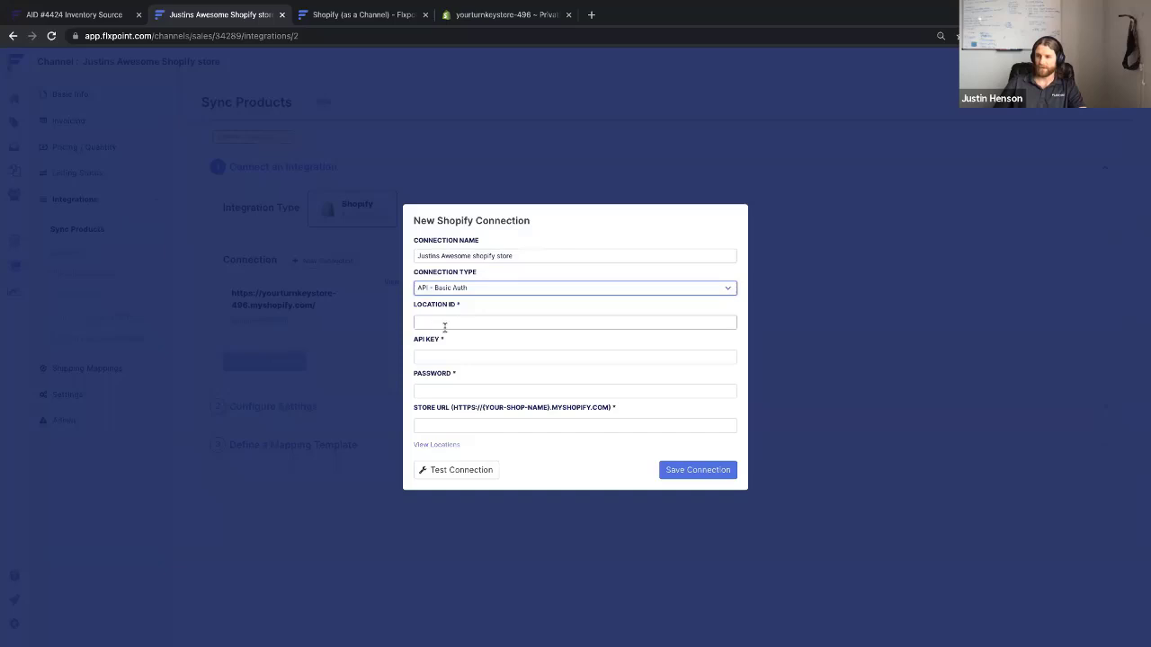
{"action": "left_click", "coordinate": [431, 355]}
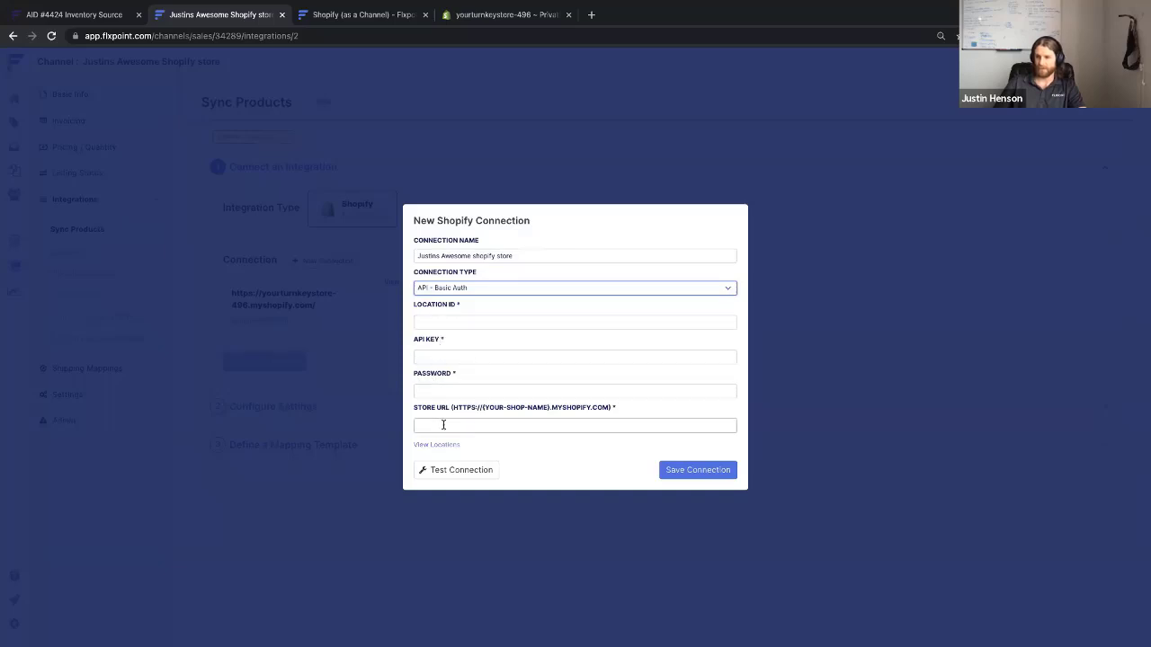
{"action": "left_click", "coordinate": [494, 16]}
{"action": "left_click", "coordinate": [231, 34]}
Copy the store's base URL into Store URL, without the trailing slash
{"action": "left_click", "coordinate": [246, 36]}
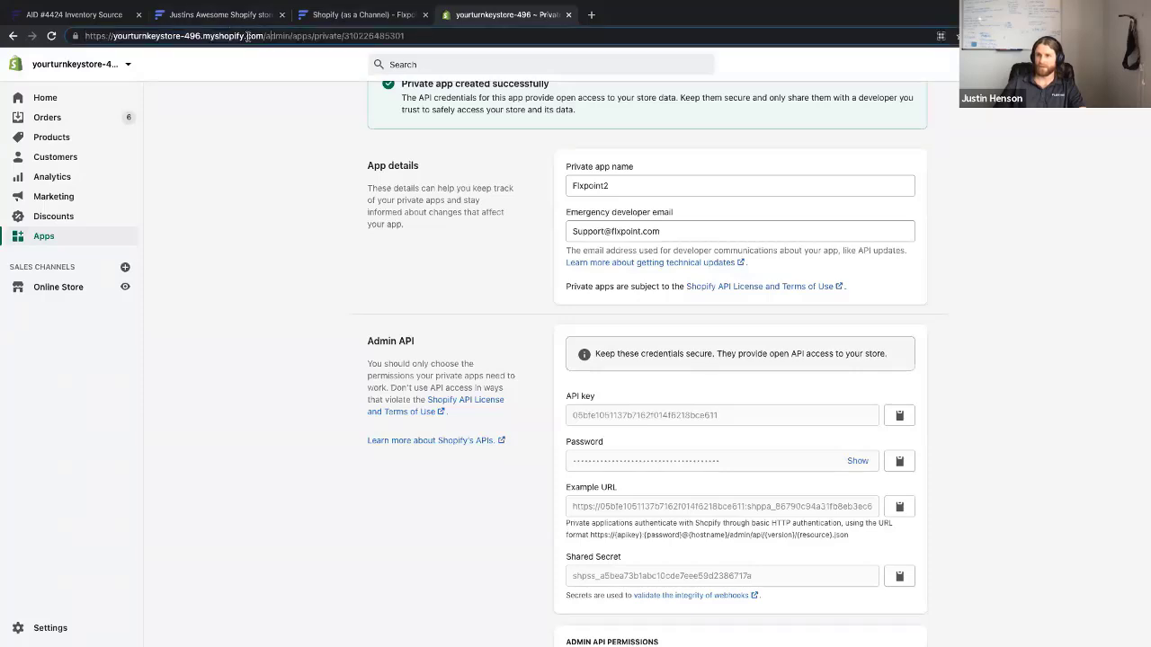
{"action": "left_click_drag", "start_coordinate": [261, 35], "coordinate": [88, 21]}
{"action": "key", "text": "ctrl+c"}
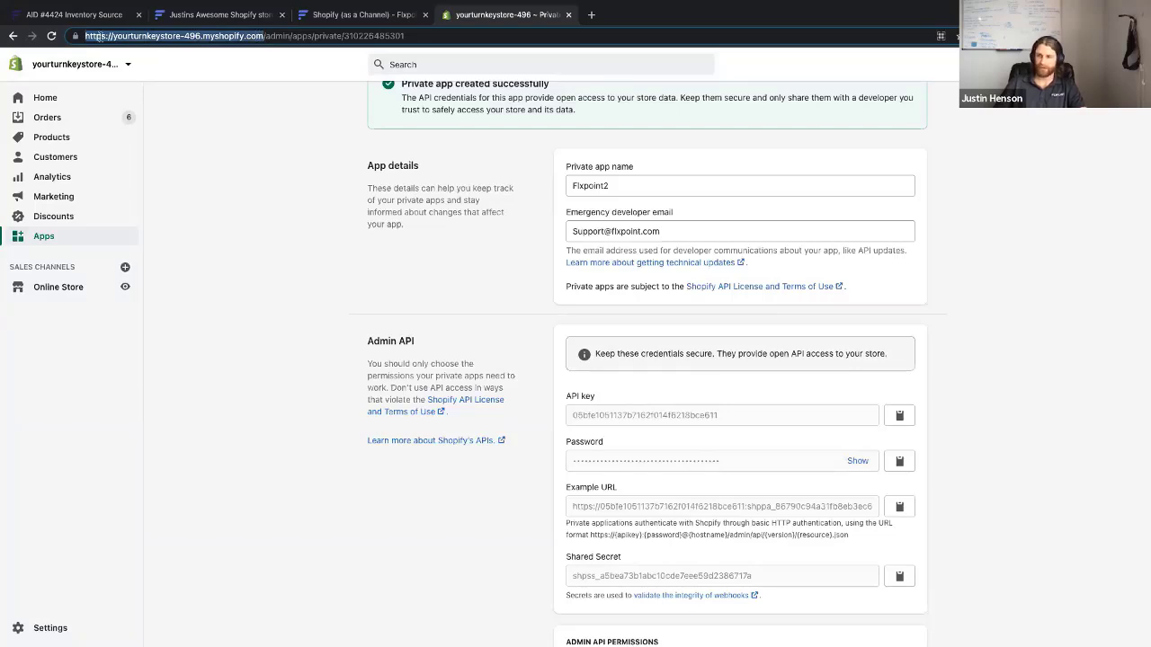
{"action": "left_click", "coordinate": [192, 16]}
{"action": "left_click", "coordinate": [490, 424]}
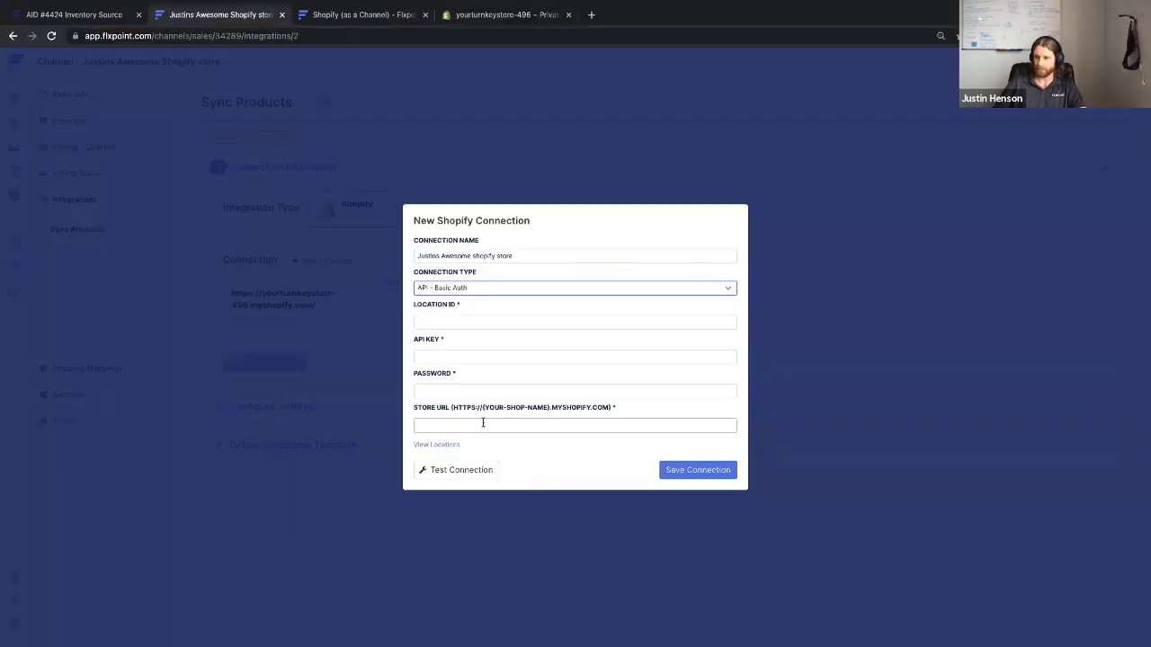
{"action": "key", "text": "ctrl+v"}
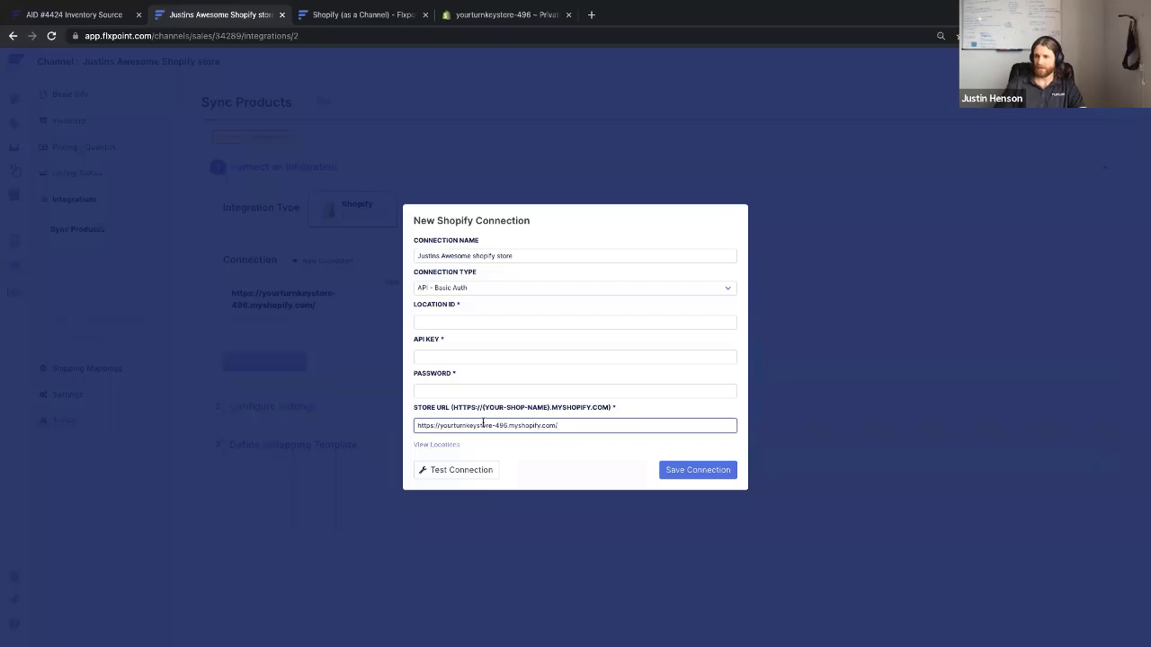
{"action": "key", "text": "BackSpace"}
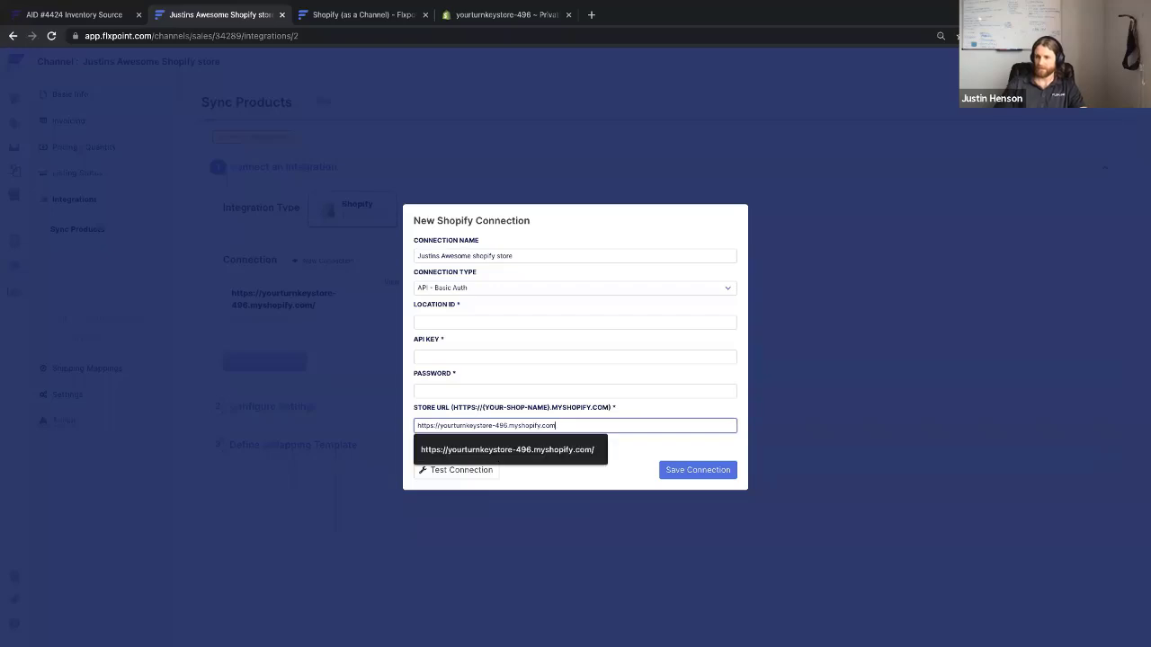
Copy the Shopify private app's API key into the API Key field
{"action": "left_click", "coordinate": [449, 358]}
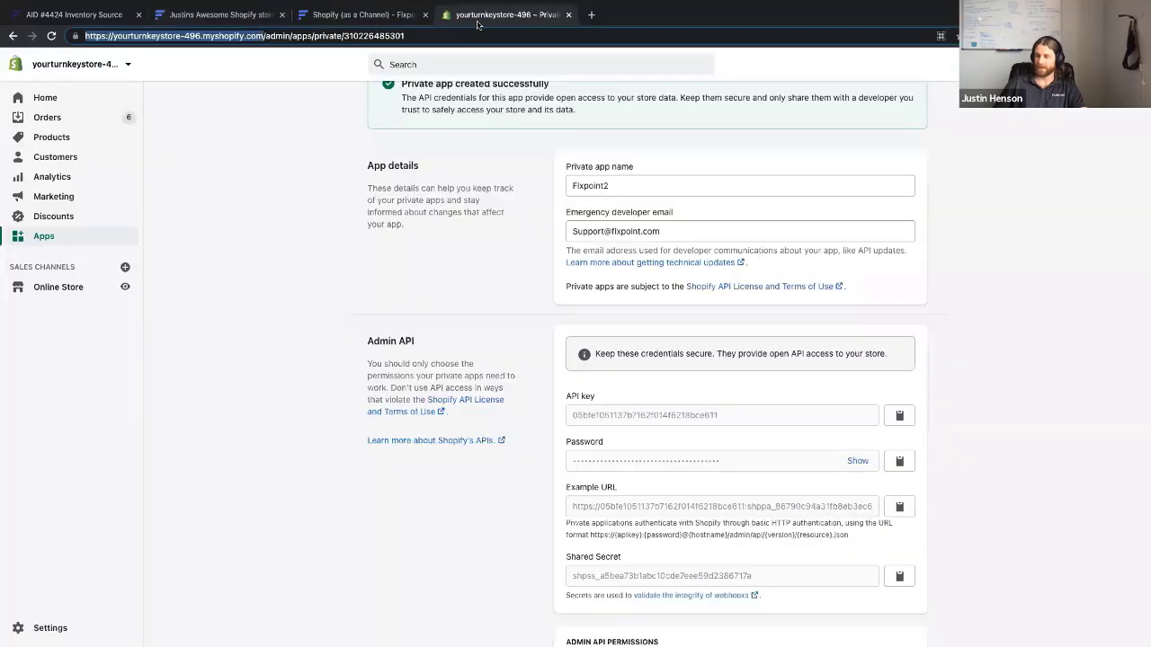
{"action": "left_click", "coordinate": [479, 18]}
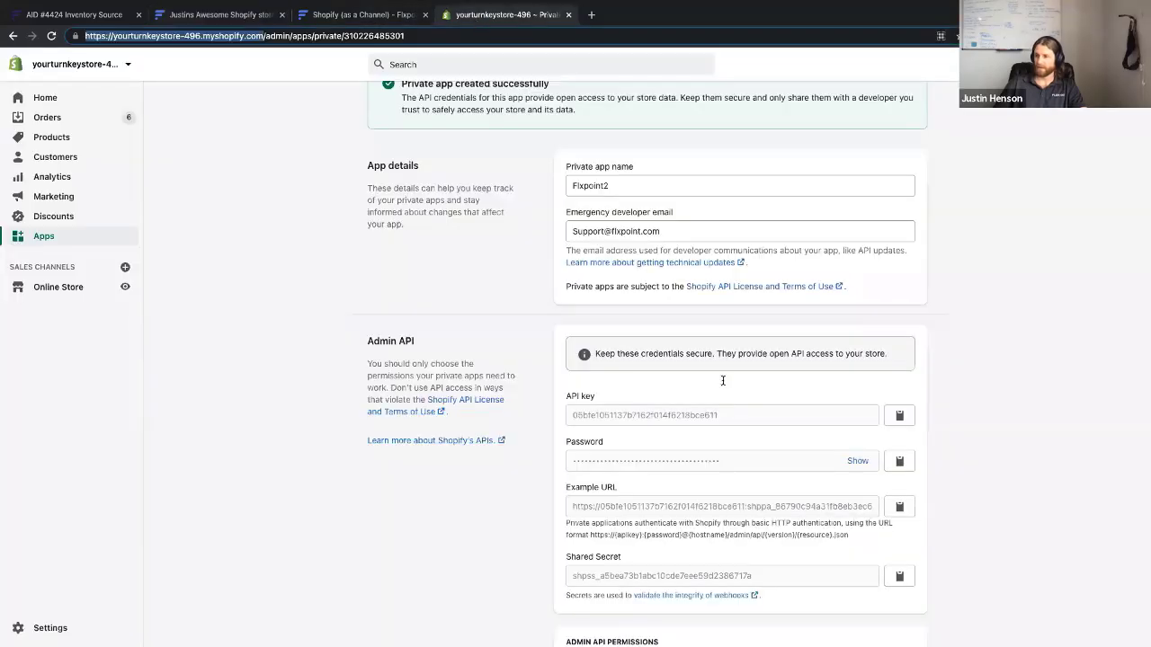
{"action": "left_click", "coordinate": [900, 415]}
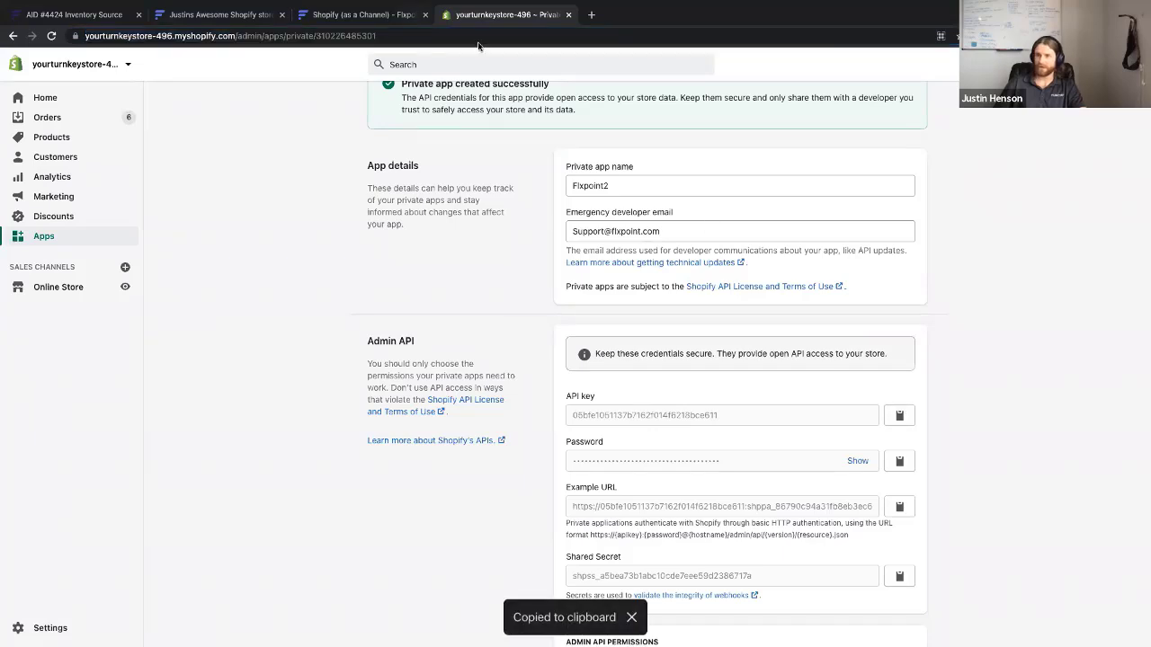
{"action": "left_click", "coordinate": [256, 16]}
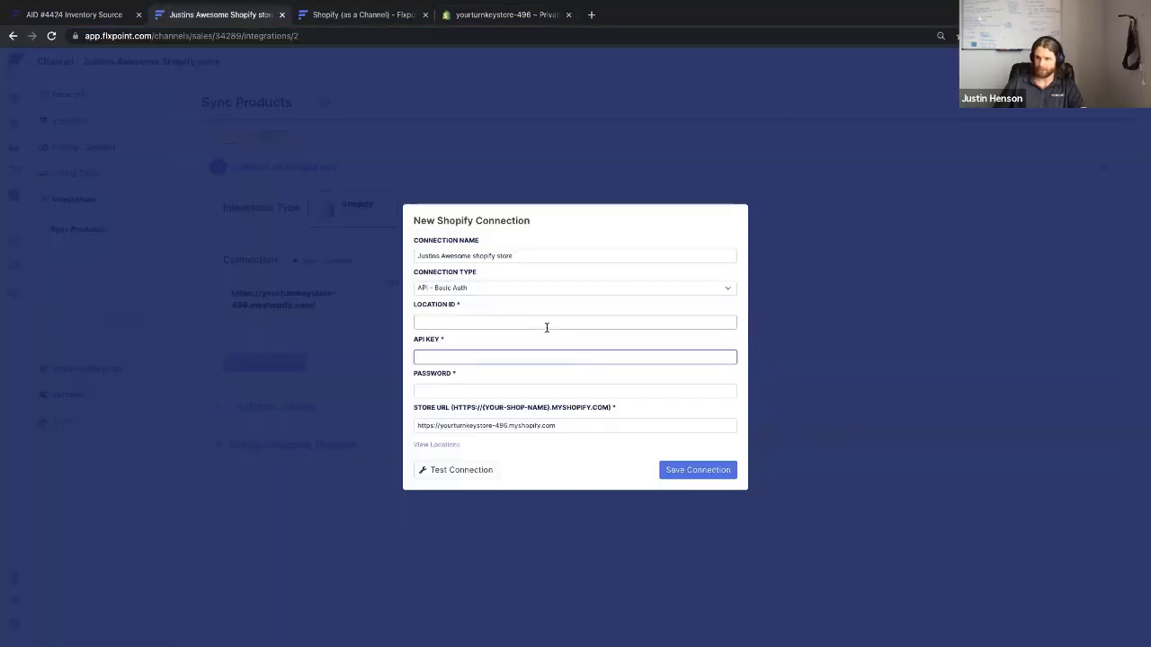
{"action": "key", "text": "ctrl+v"}
Paste the private app's password into the connection's Password field
{"action": "left_click", "coordinate": [499, 15]}
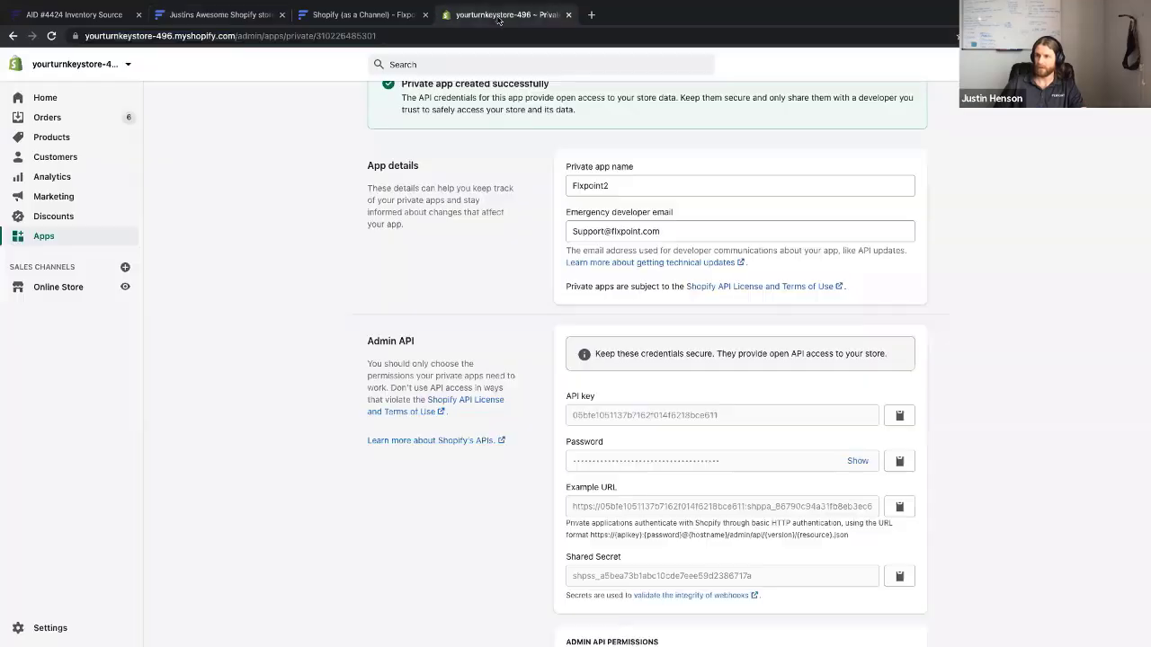
{"action": "left_click", "coordinate": [900, 460]}
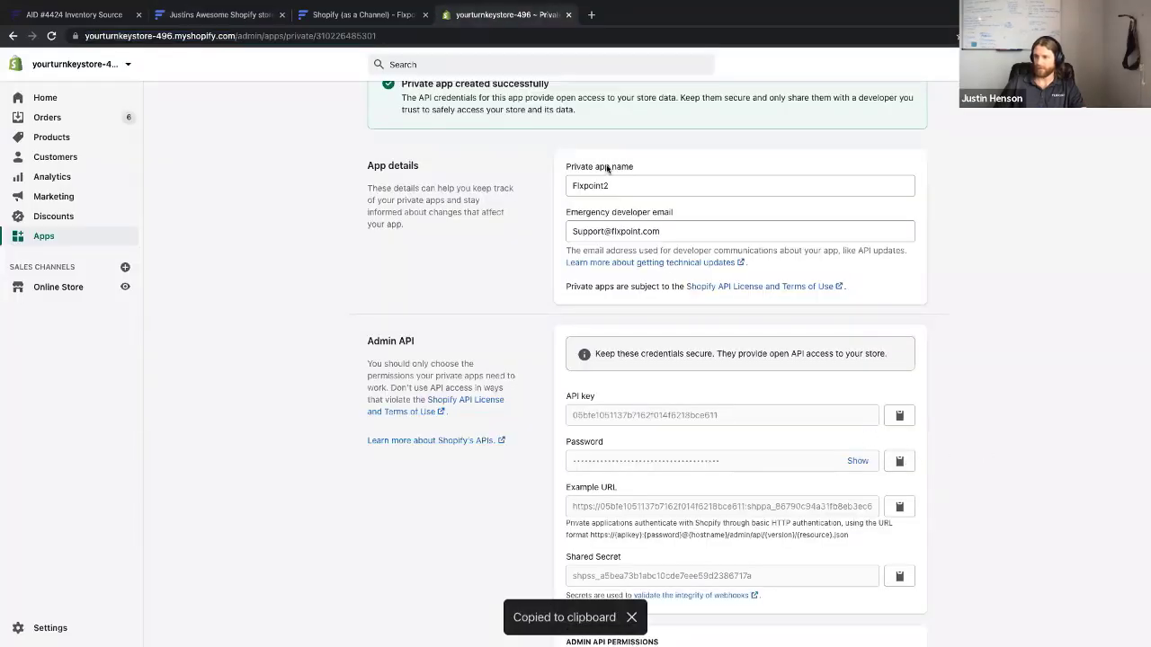
{"action": "left_click", "coordinate": [342, 14]}
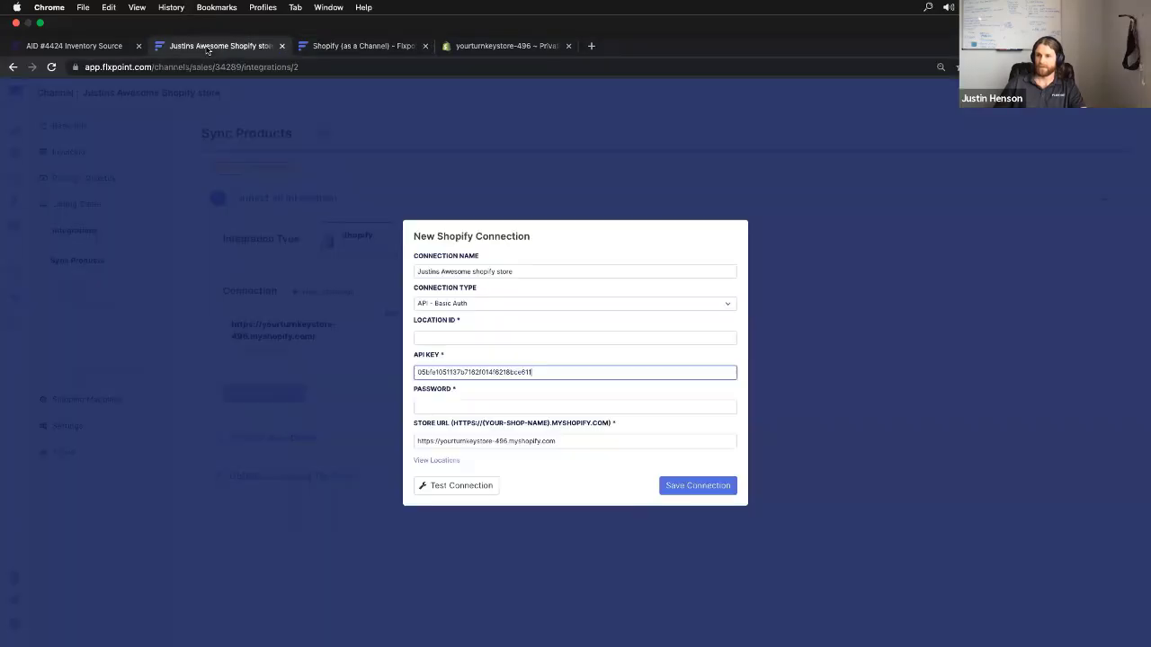
{"action": "left_click", "coordinate": [209, 45]}
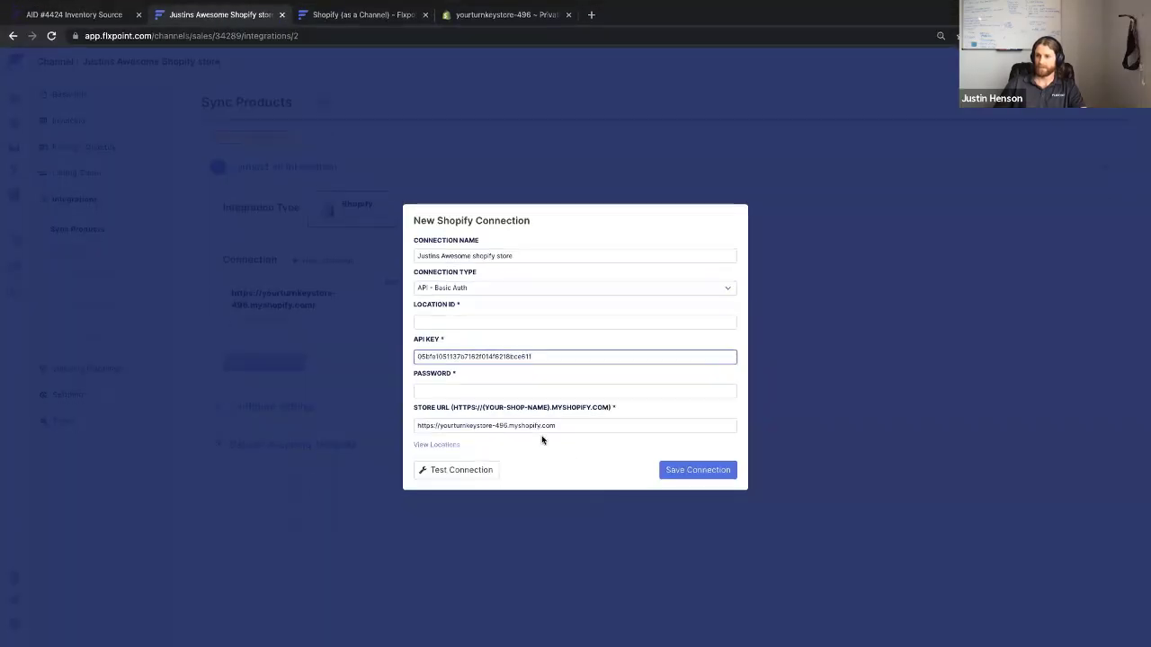
{"action": "left_click", "coordinate": [471, 389]}
{"action": "key", "text": "super+v"}
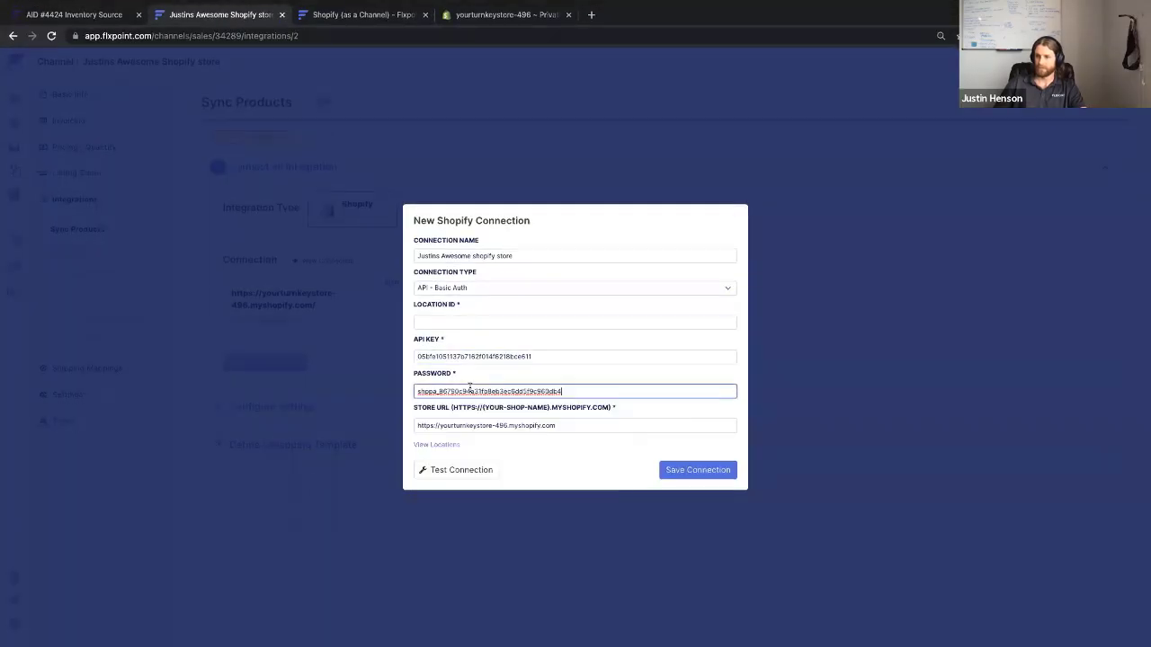
{"action": "left_click", "coordinate": [482, 322]}
{"action": "left_click", "coordinate": [553, 470]}
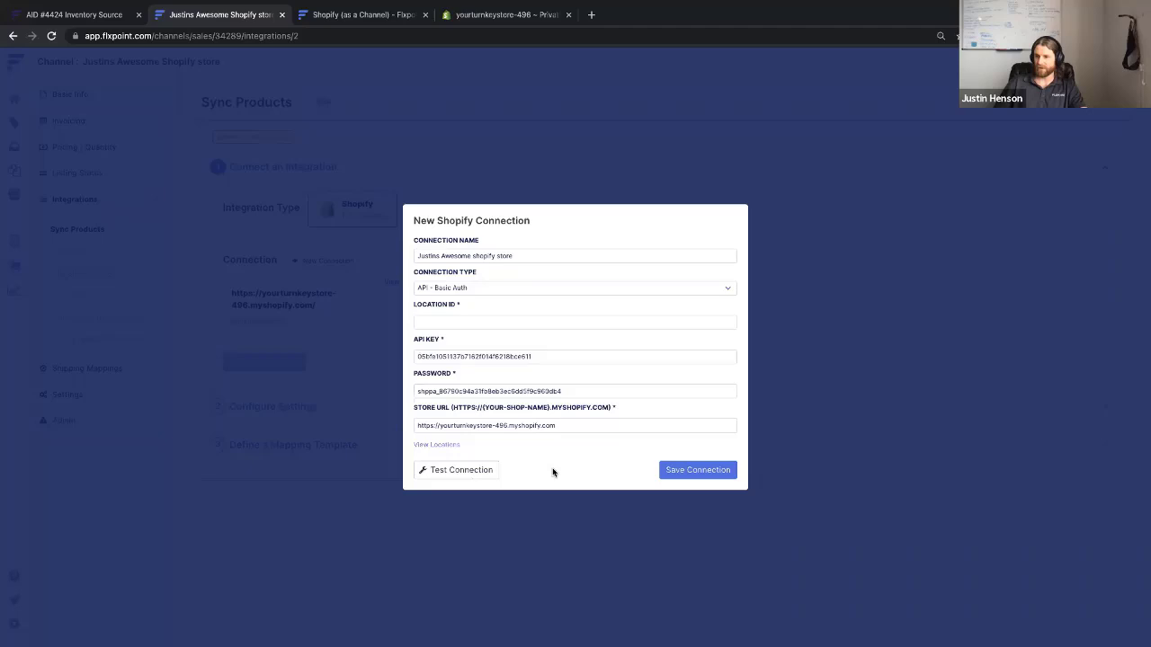
Load the store's locations and double-check the API key and store URL values
{"action": "left_click", "coordinate": [421, 446]}
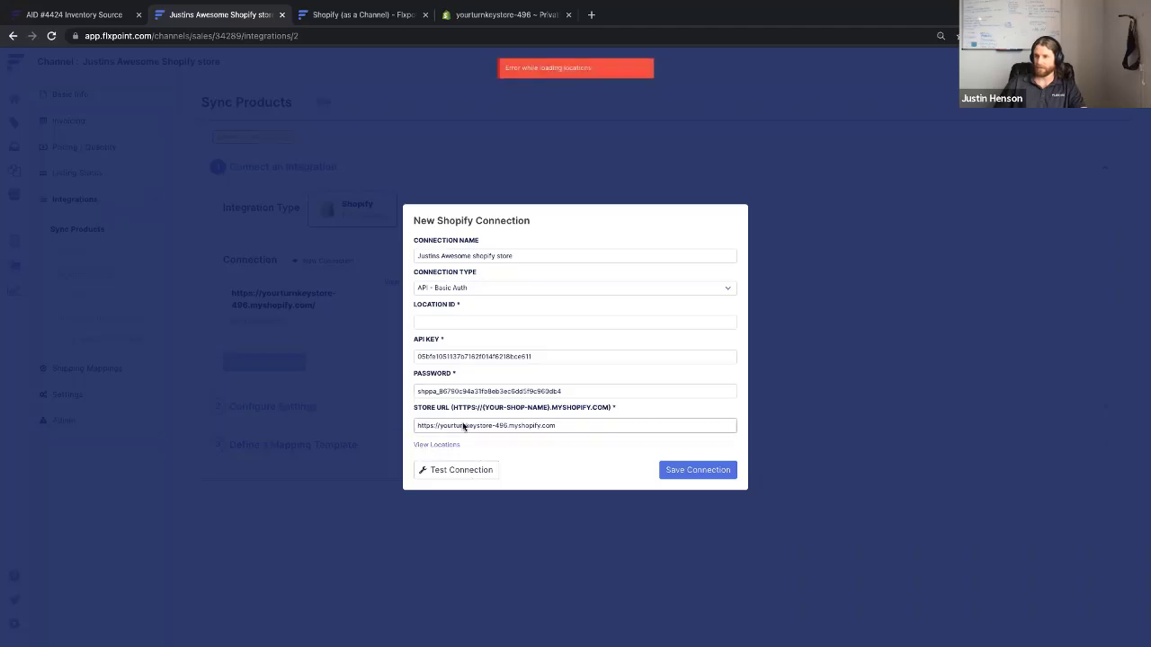
{"action": "left_click", "coordinate": [573, 354]}
{"action": "left_click", "coordinate": [583, 422]}
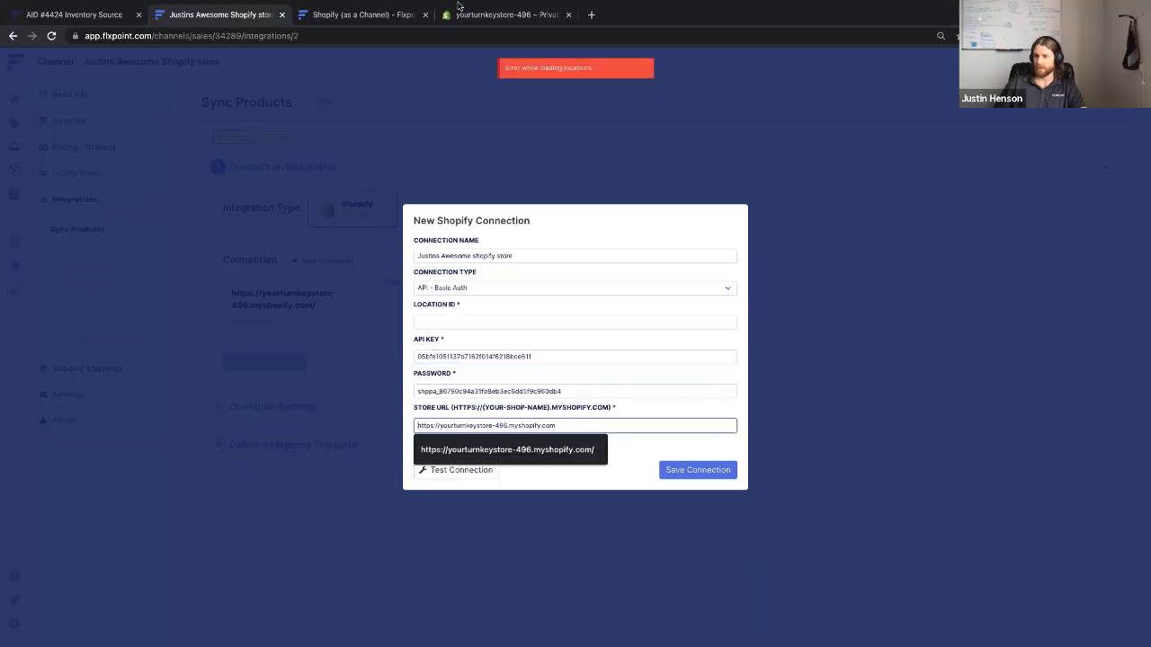
{"action": "left_click", "coordinate": [493, 46]}
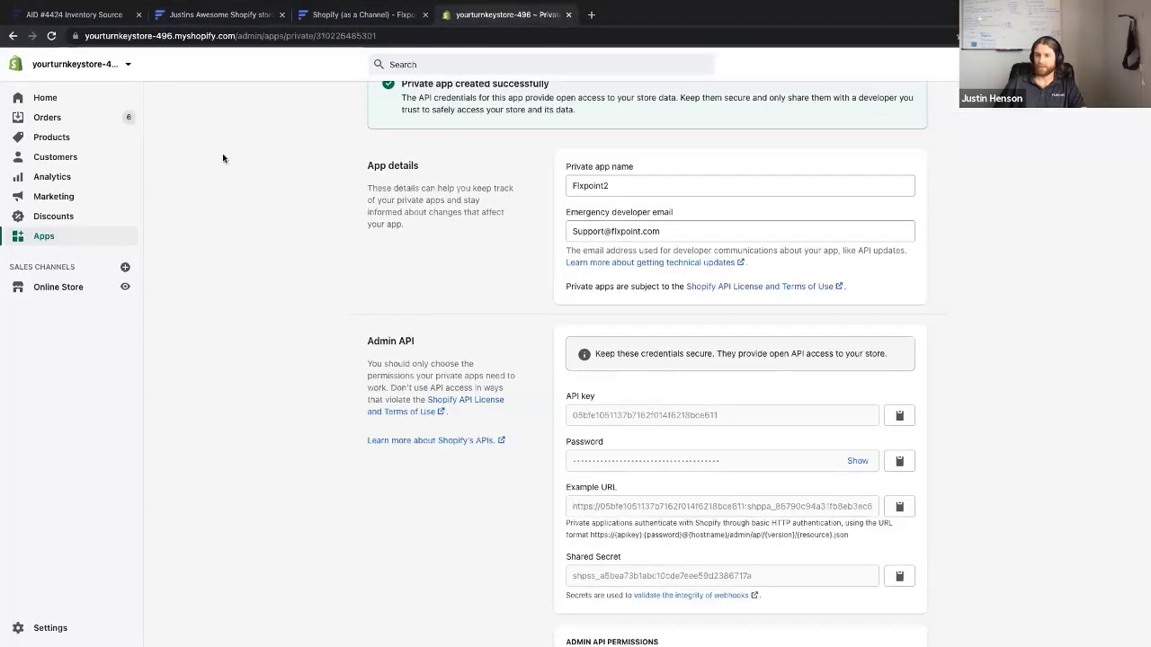
Open the default Jacksonville location in Shopify settings and select its ID 9808267 in the address
{"action": "left_click", "coordinate": [18, 628]}
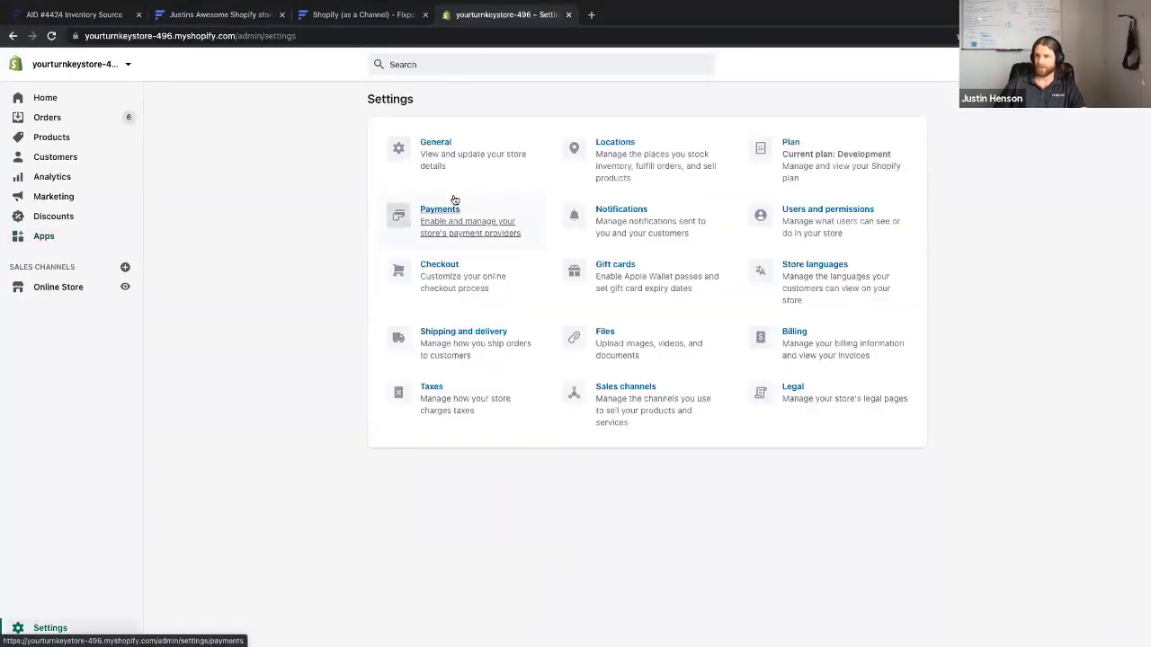
{"action": "left_click", "coordinate": [620, 145]}
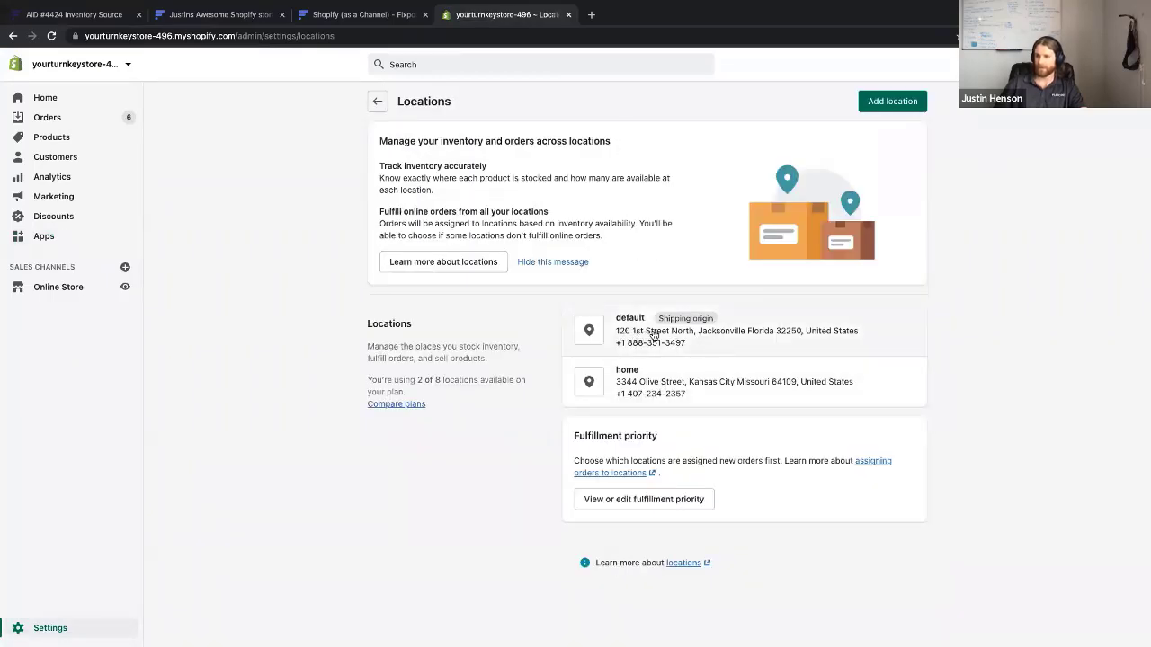
{"action": "left_click", "coordinate": [633, 331]}
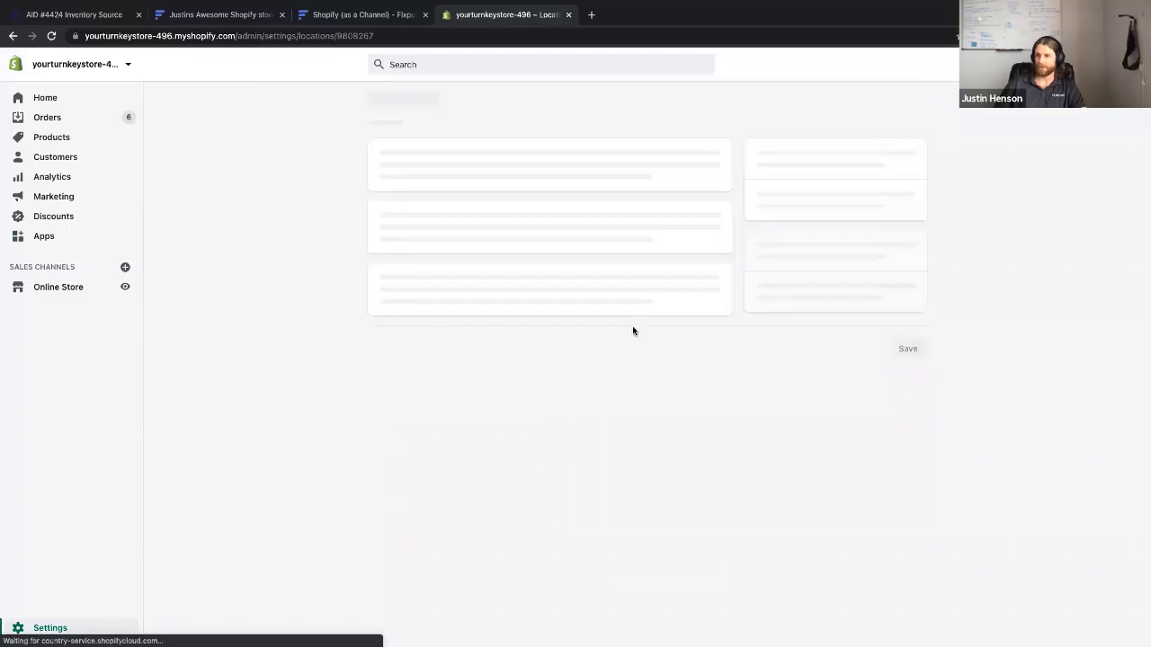
{"action": "left_click", "coordinate": [351, 35]}
{"action": "left_click", "coordinate": [361, 35]}
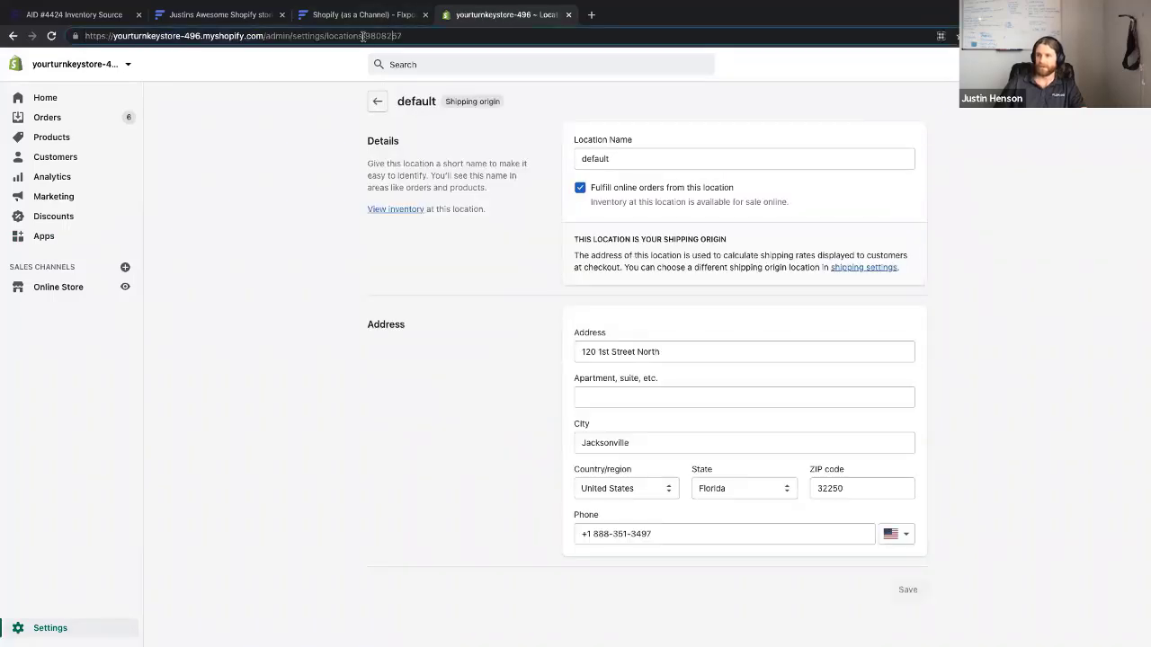
{"action": "double_click", "coordinate": [384, 35]}
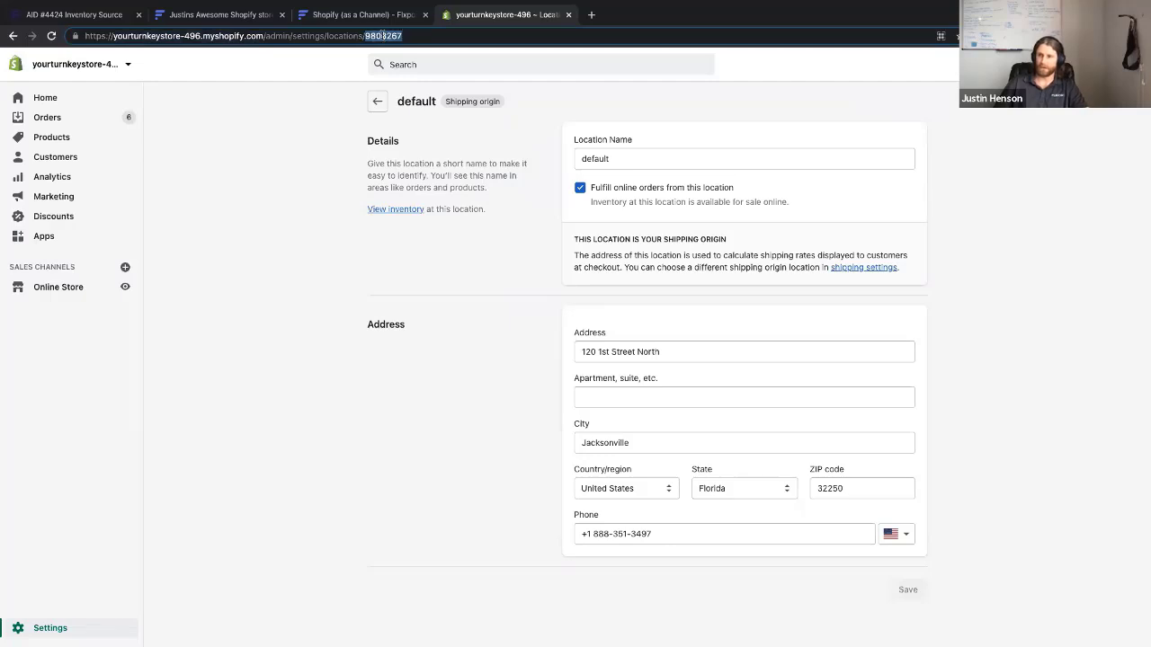
{"action": "left_click", "coordinate": [250, 15]}
Enter Location ID 9808267 and save the new Shopify connection
{"action": "left_click", "coordinate": [463, 322]}
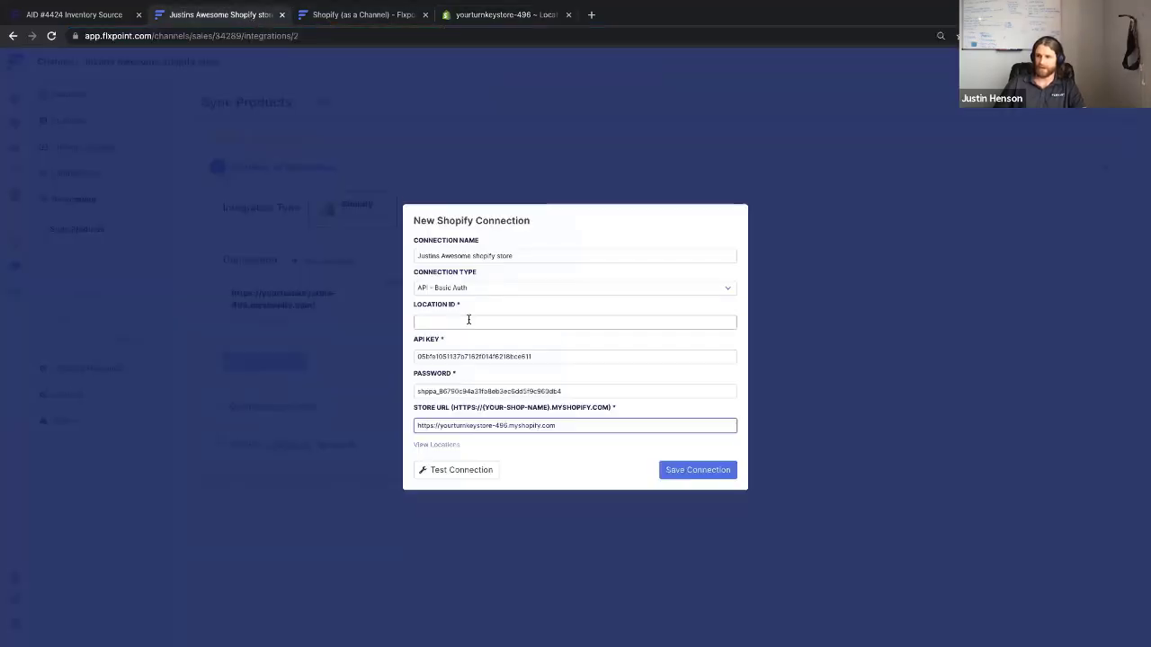
{"action": "key", "text": "ctrl+v"}
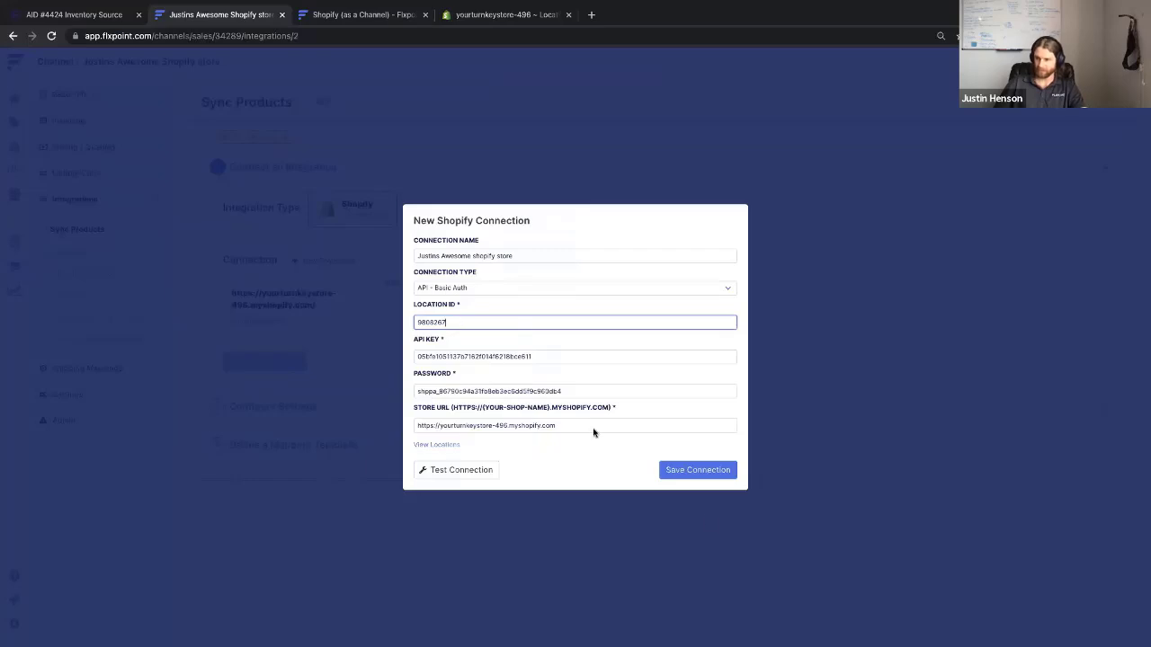
{"action": "left_click", "coordinate": [687, 471]}
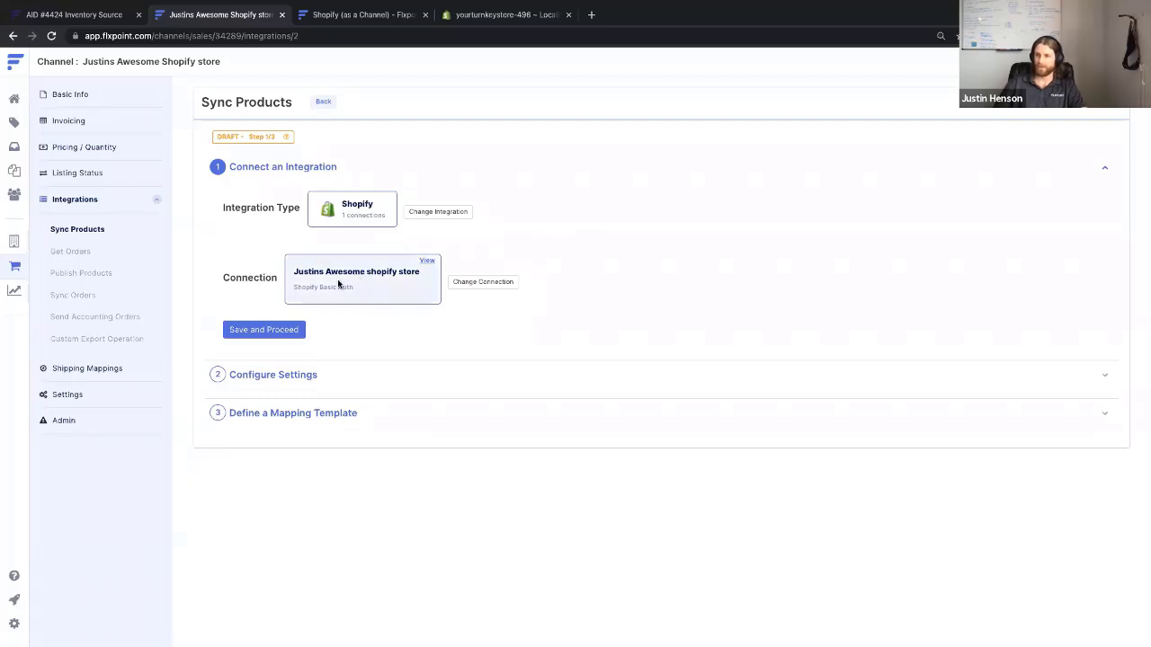
Save and proceed through the Connect an Integration and Configure Settings steps
{"action": "left_click", "coordinate": [272, 330]}
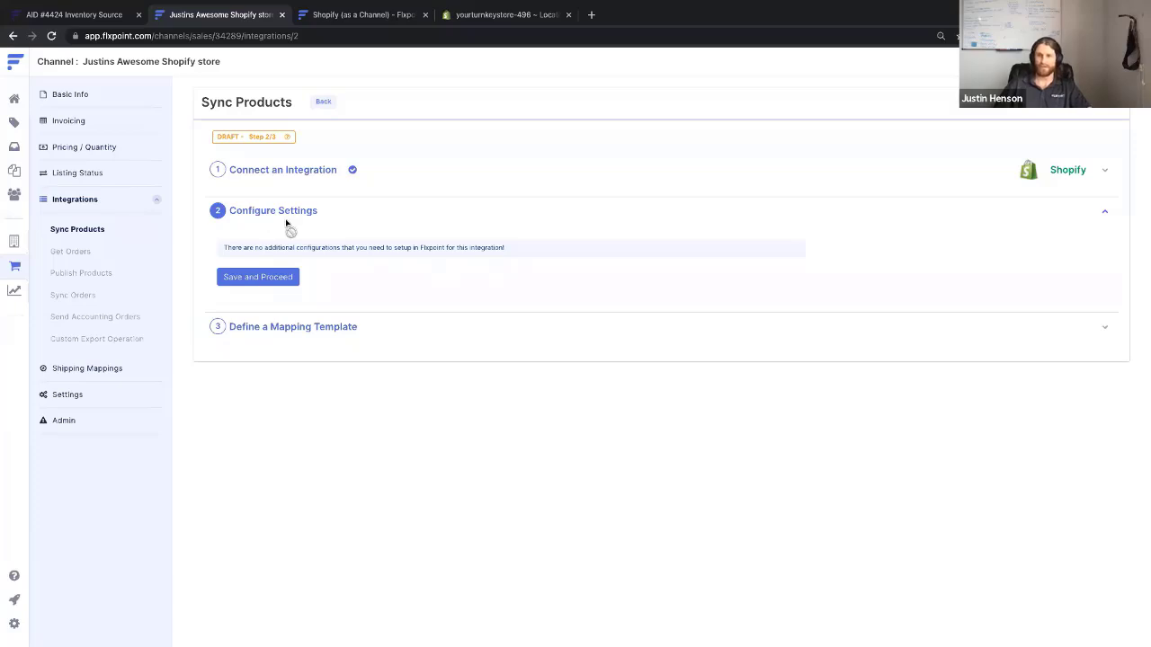
{"action": "left_click", "coordinate": [273, 281]}
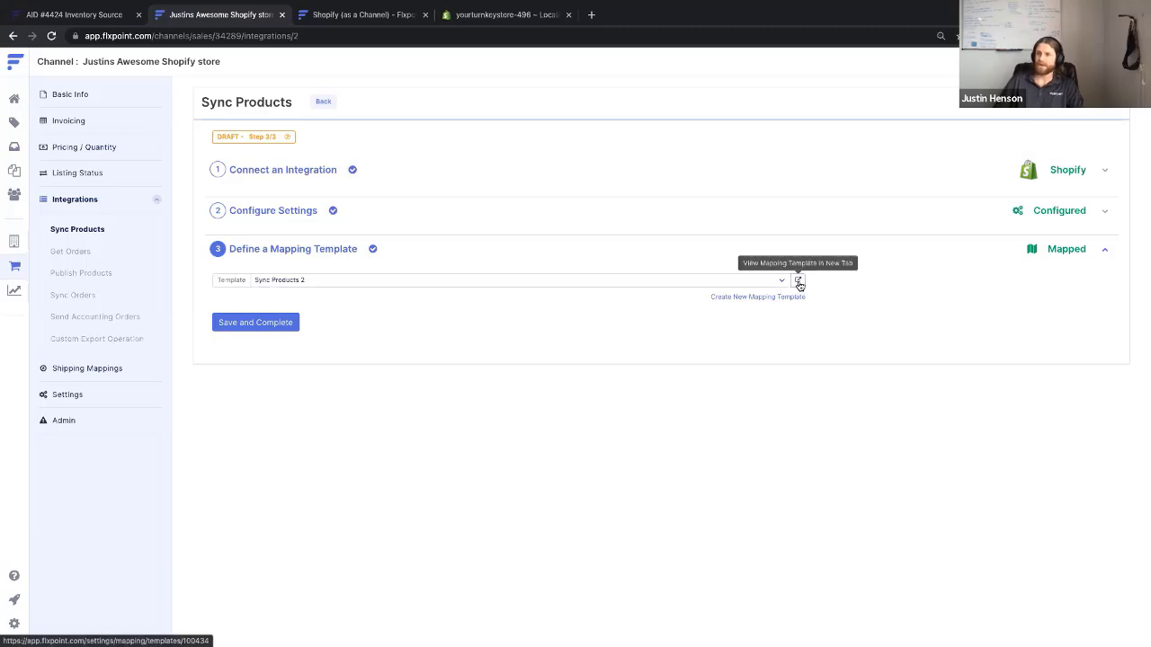
Open the Sync Products 2 mapping template in a new tab
{"action": "left_click", "coordinate": [799, 282]}
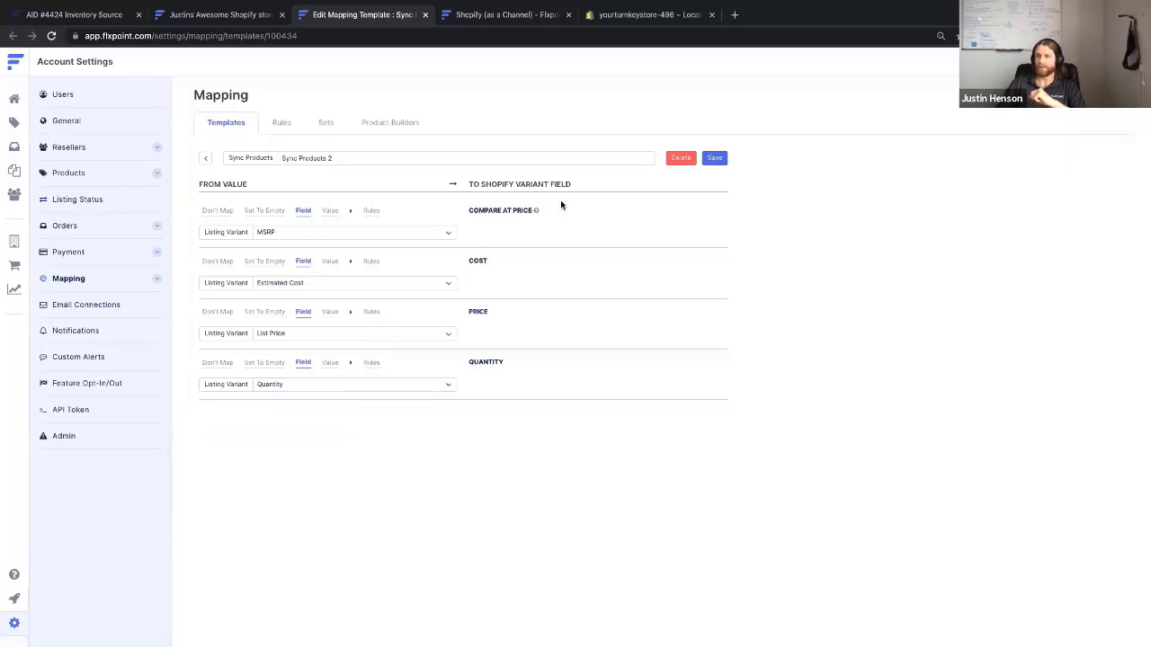
Set Compare At Price and Cost to Don't Map, keep Price and Quantity mapped, and save
{"action": "left_click", "coordinate": [216, 261]}
{"action": "left_click", "coordinate": [217, 211]}
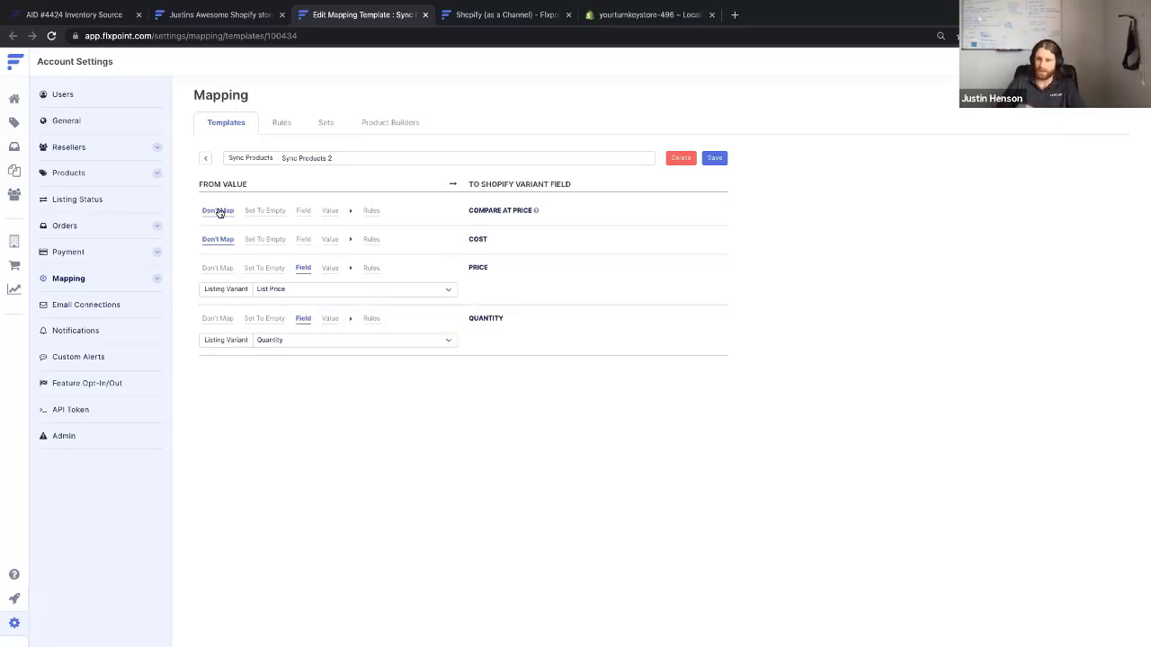
{"action": "left_click", "coordinate": [216, 268]}
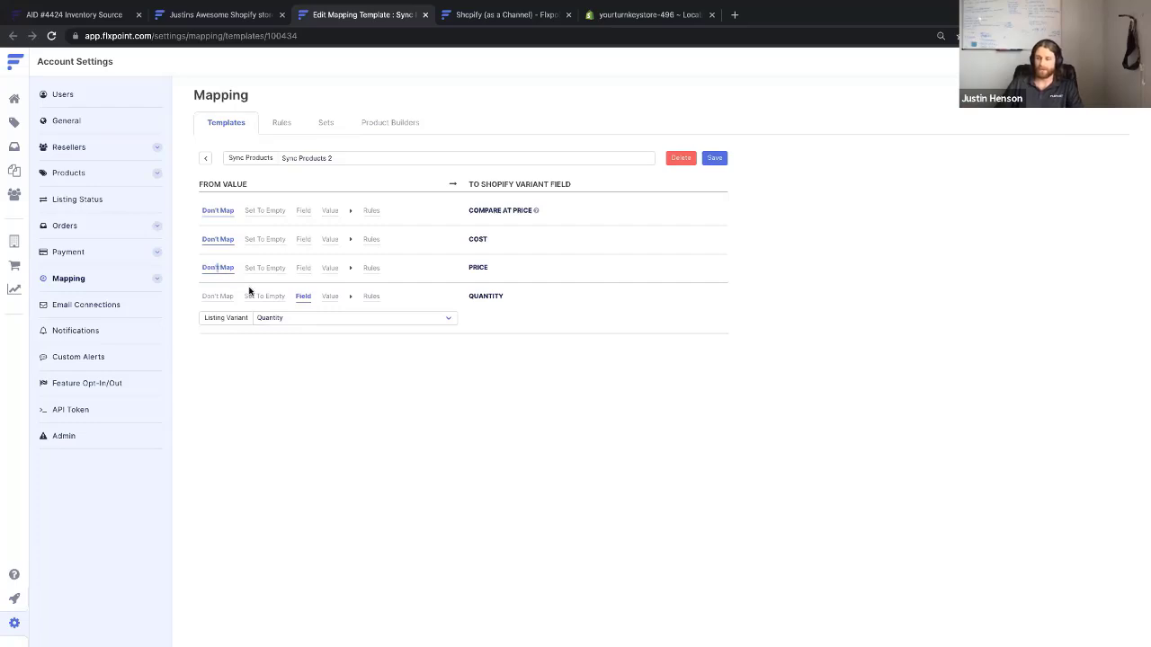
{"action": "left_click", "coordinate": [216, 300]}
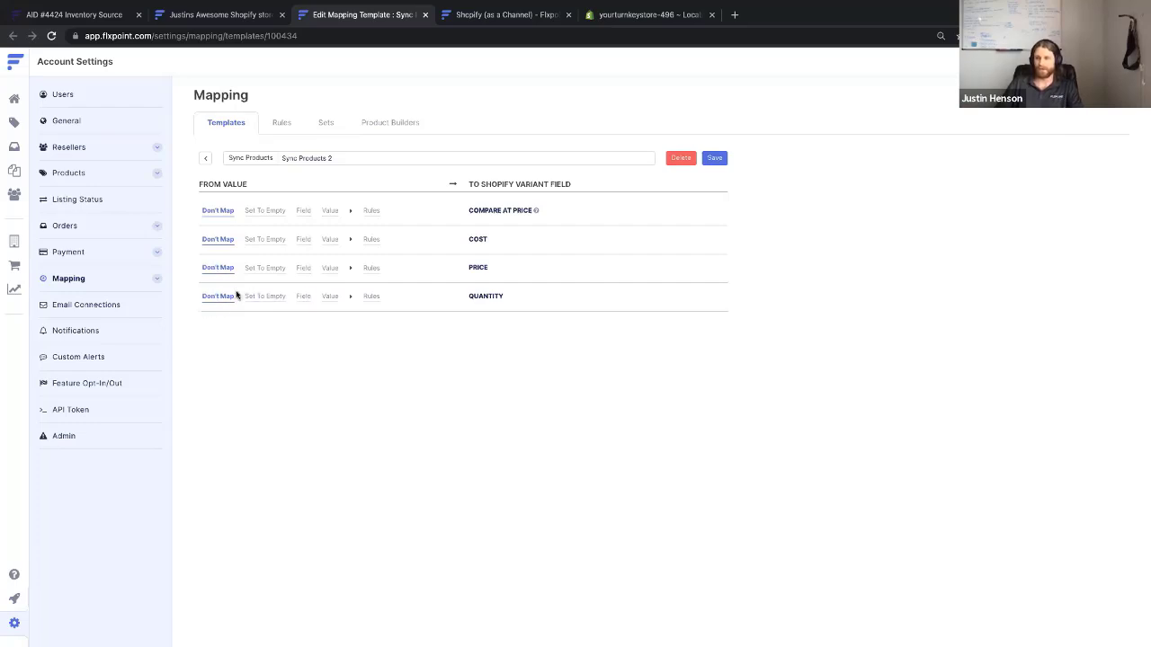
{"action": "left_click", "coordinate": [303, 268]}
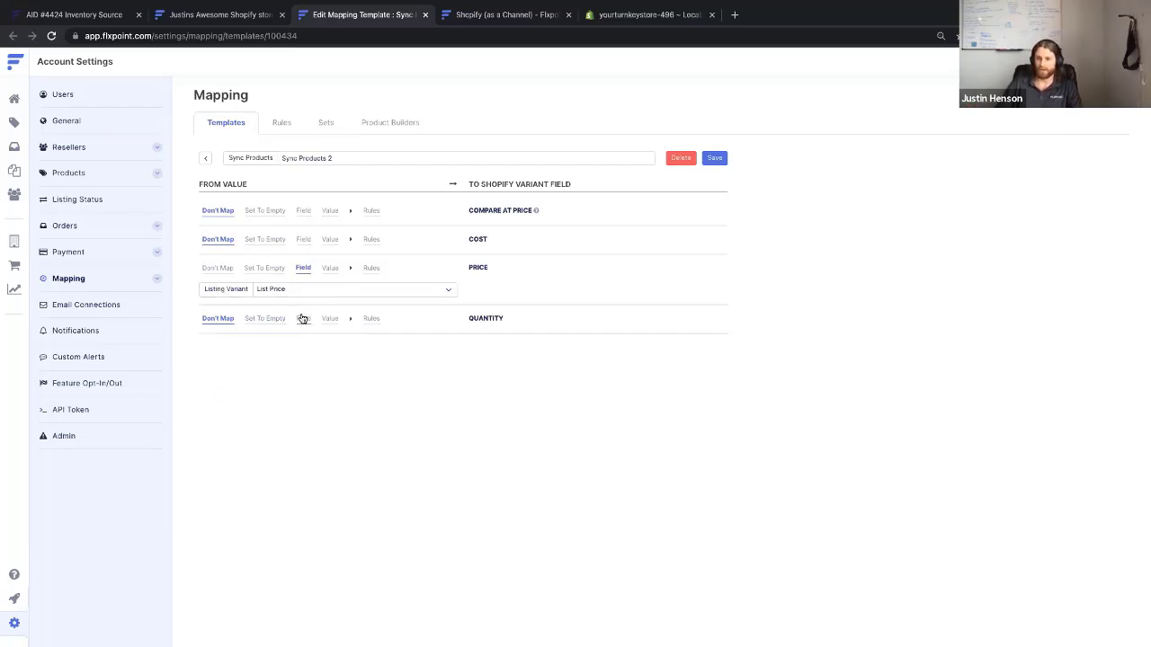
{"action": "left_click", "coordinate": [303, 320]}
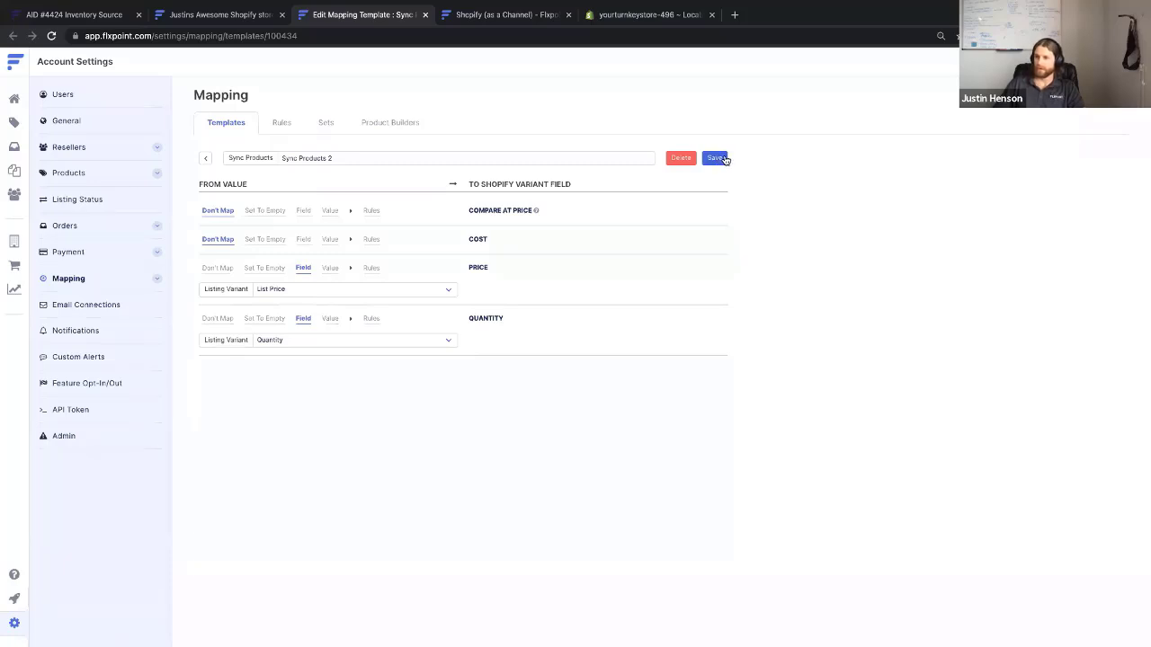
{"action": "left_click", "coordinate": [724, 159]}
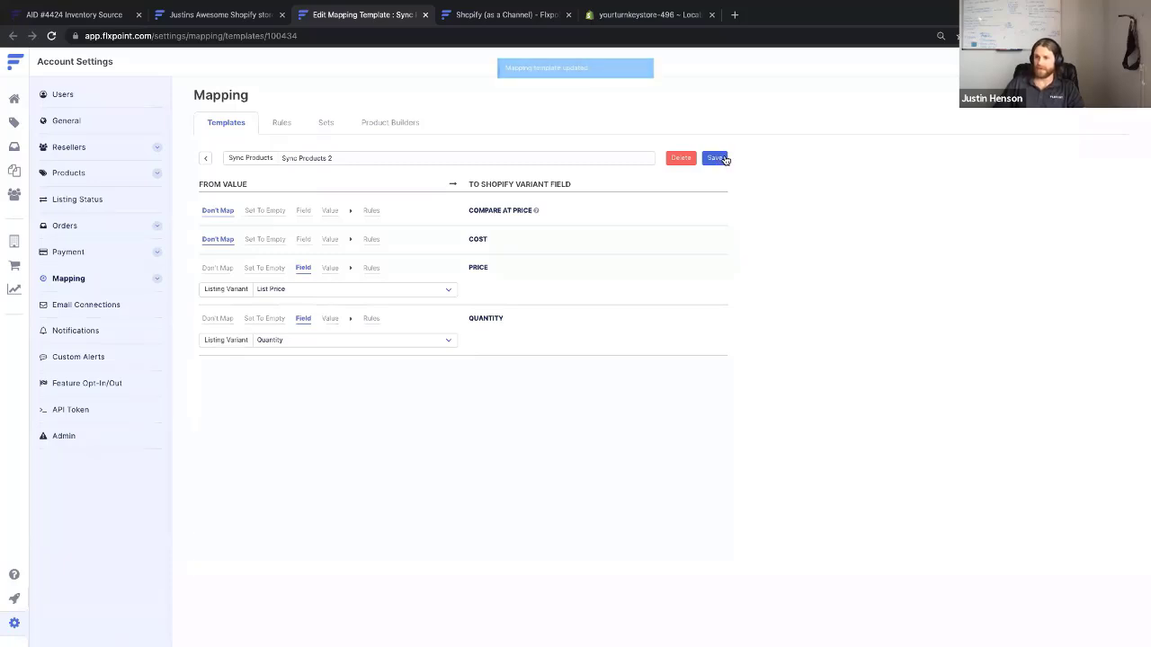
{"action": "left_click", "coordinate": [426, 15]}
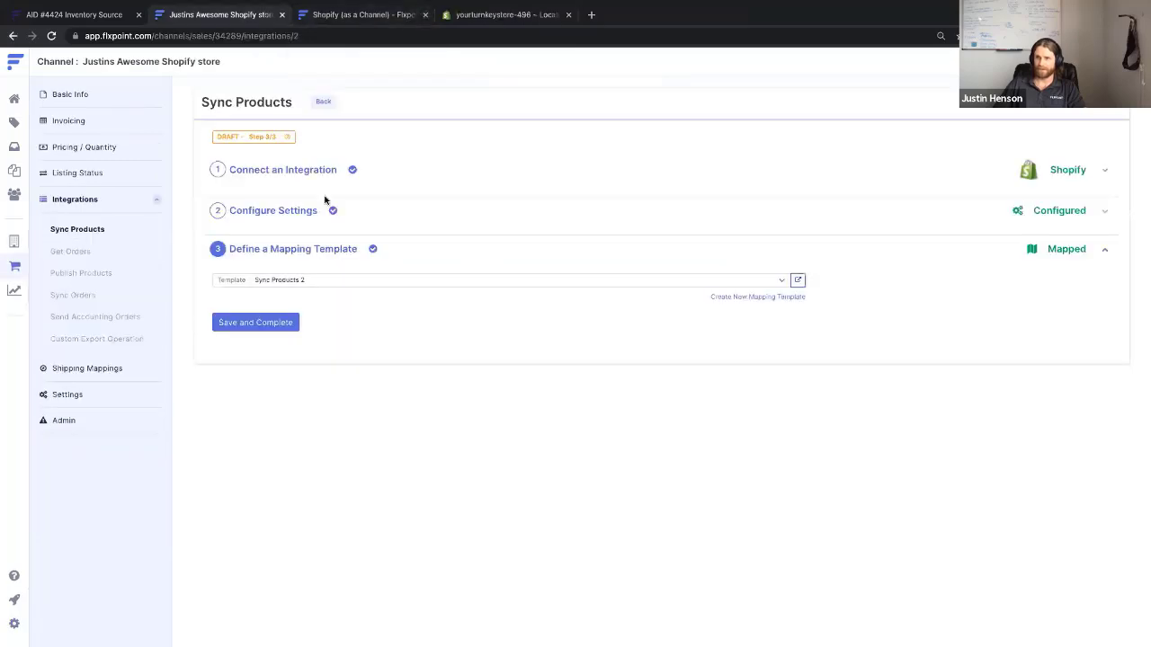
Complete the Sync Products setup and update its schedule with scheduling left off
{"action": "left_click", "coordinate": [258, 323]}
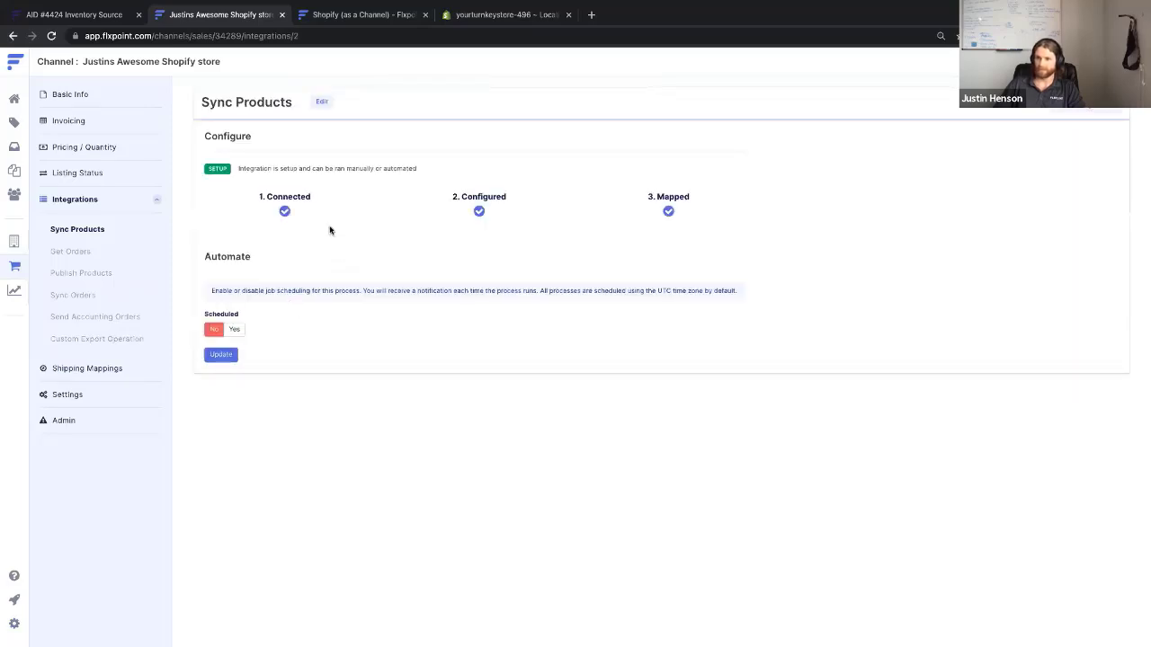
{"action": "left_click", "coordinate": [236, 330]}
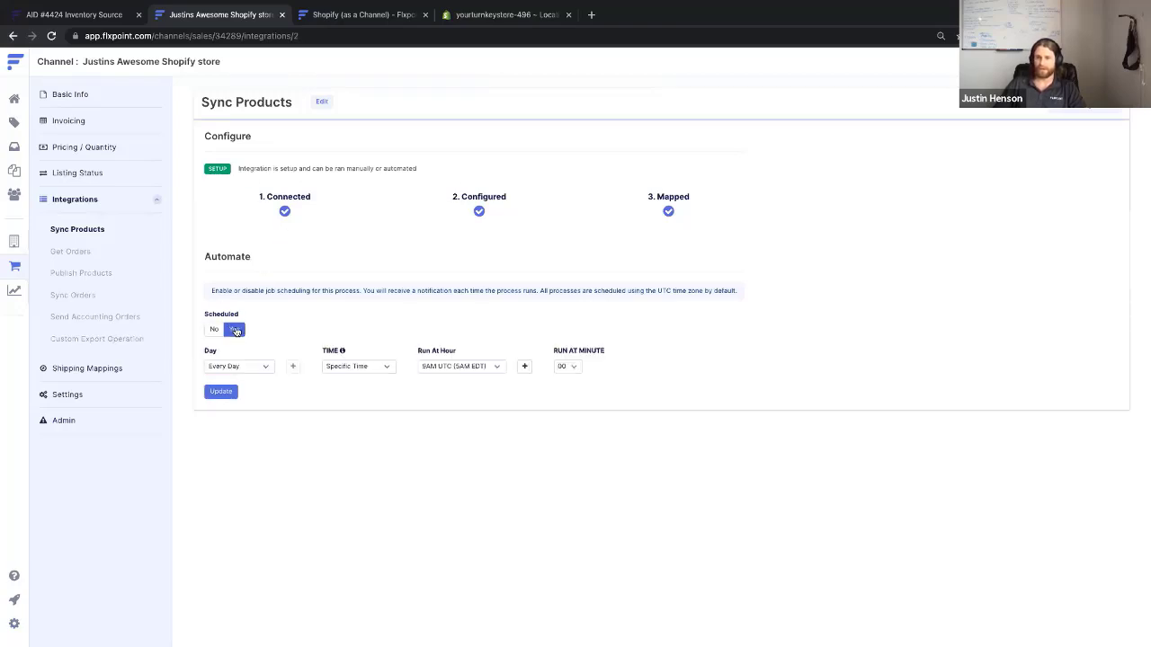
{"action": "left_click", "coordinate": [353, 366]}
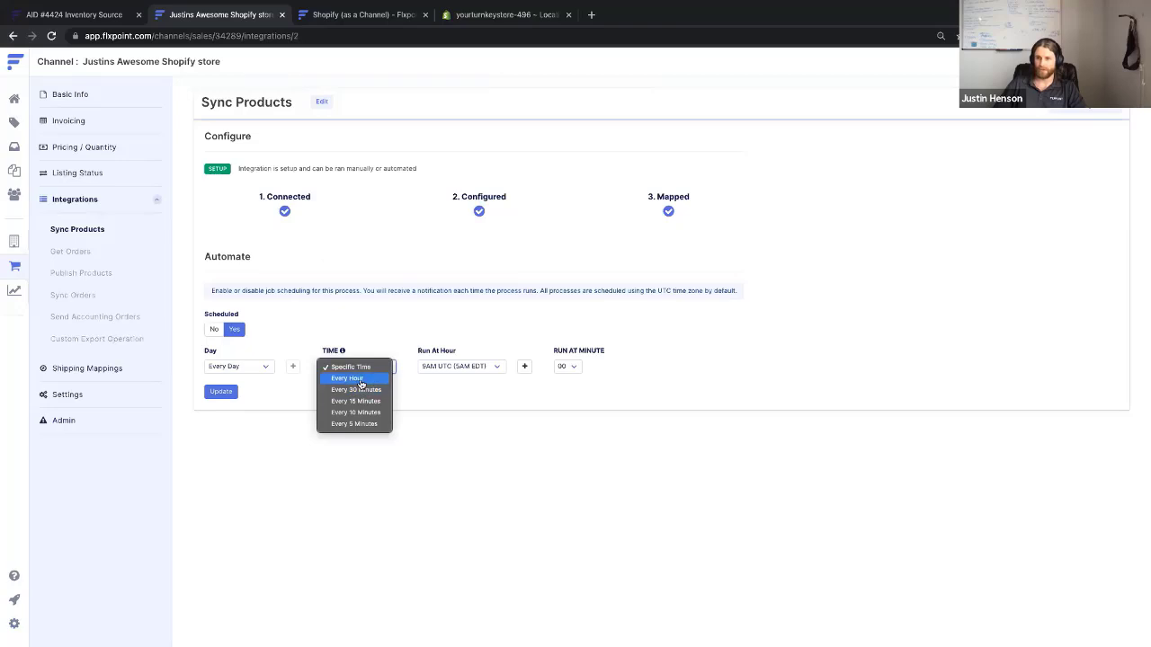
{"action": "left_click", "coordinate": [350, 379]}
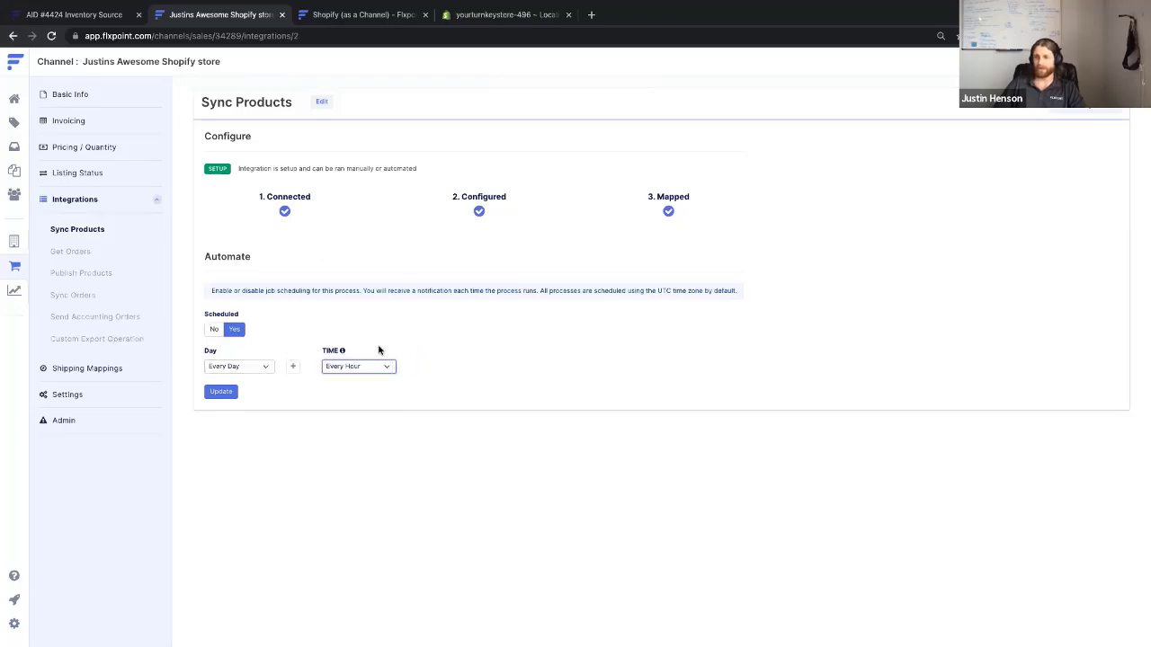
{"action": "left_click", "coordinate": [213, 330]}
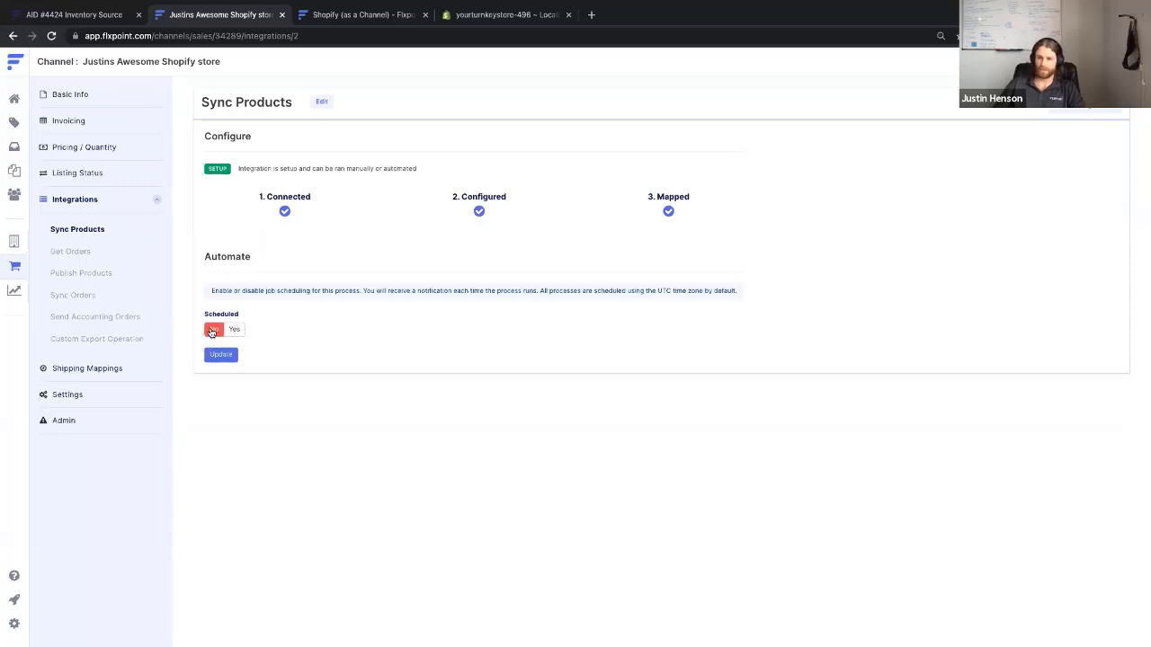
{"action": "left_click", "coordinate": [220, 356]}
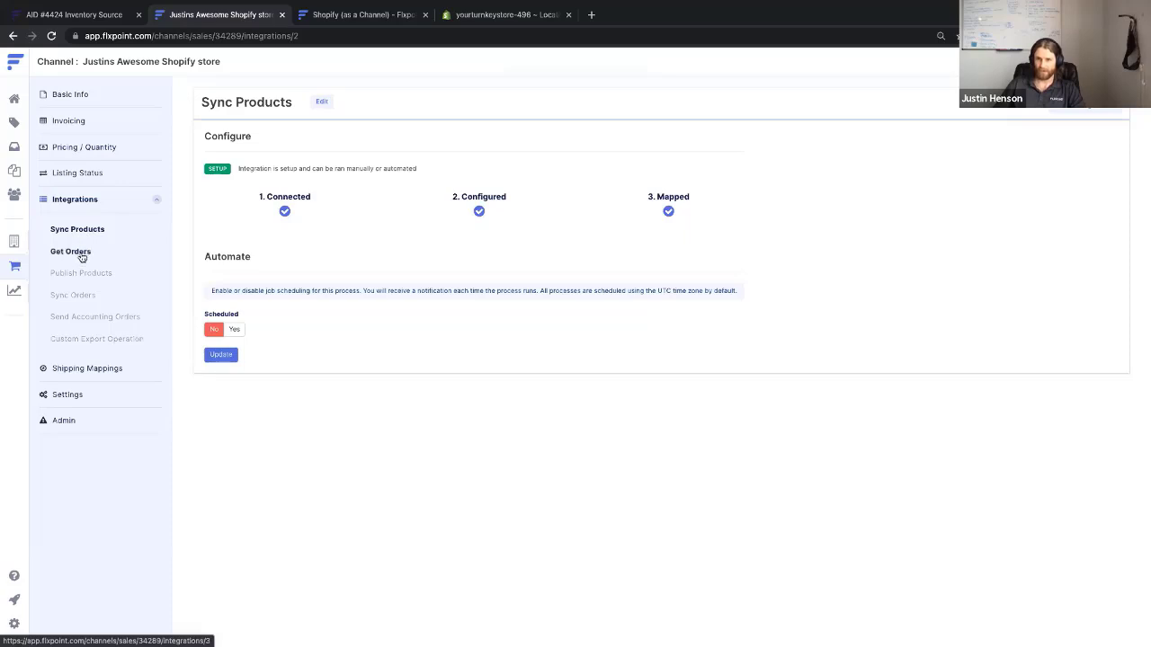
Start a Shopify Get Orders integration, save the new store connection, and proceed to settings
{"action": "left_click", "coordinate": [82, 257]}
{"action": "left_click", "coordinate": [256, 157]}
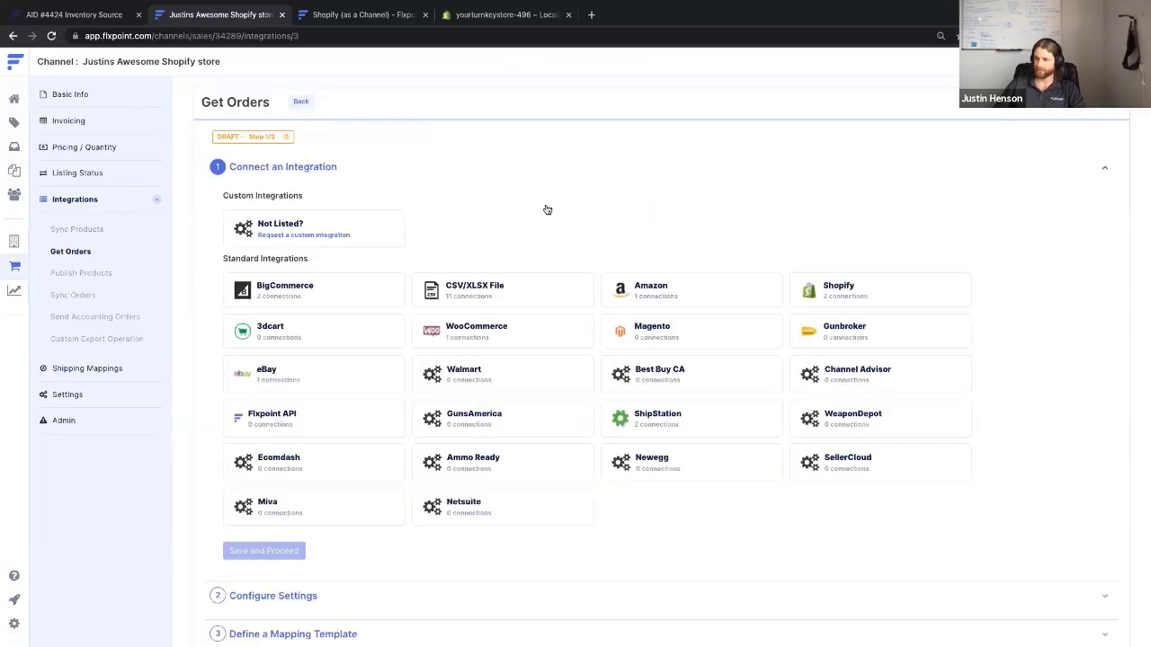
{"action": "left_click", "coordinate": [879, 293]}
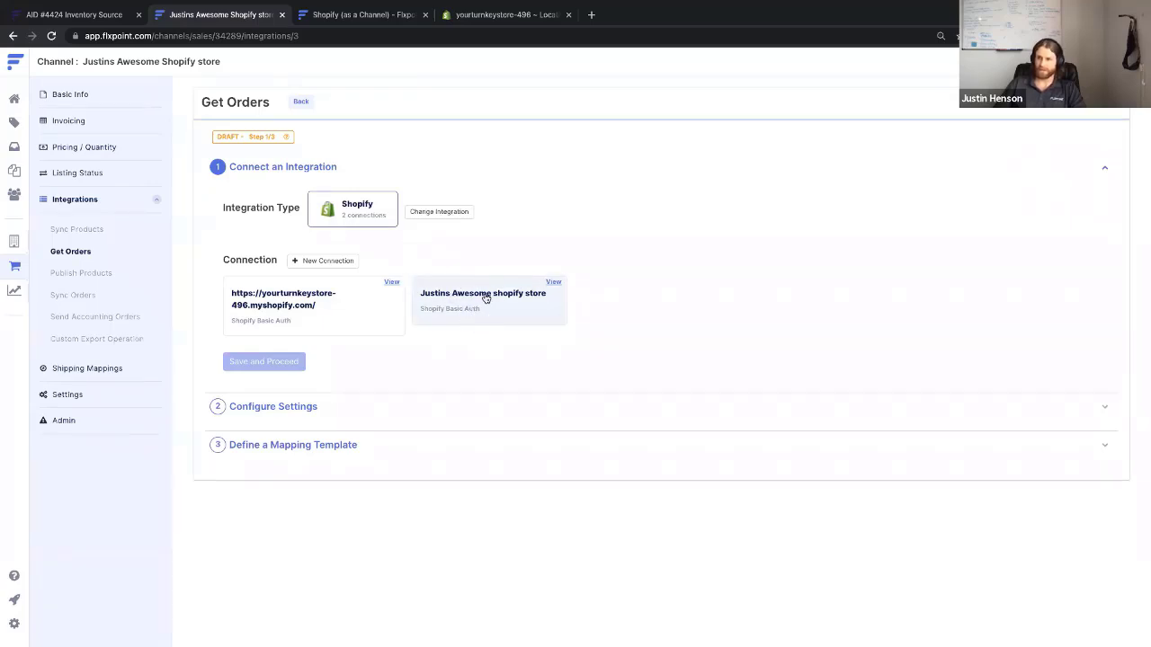
{"action": "left_click", "coordinate": [555, 284]}
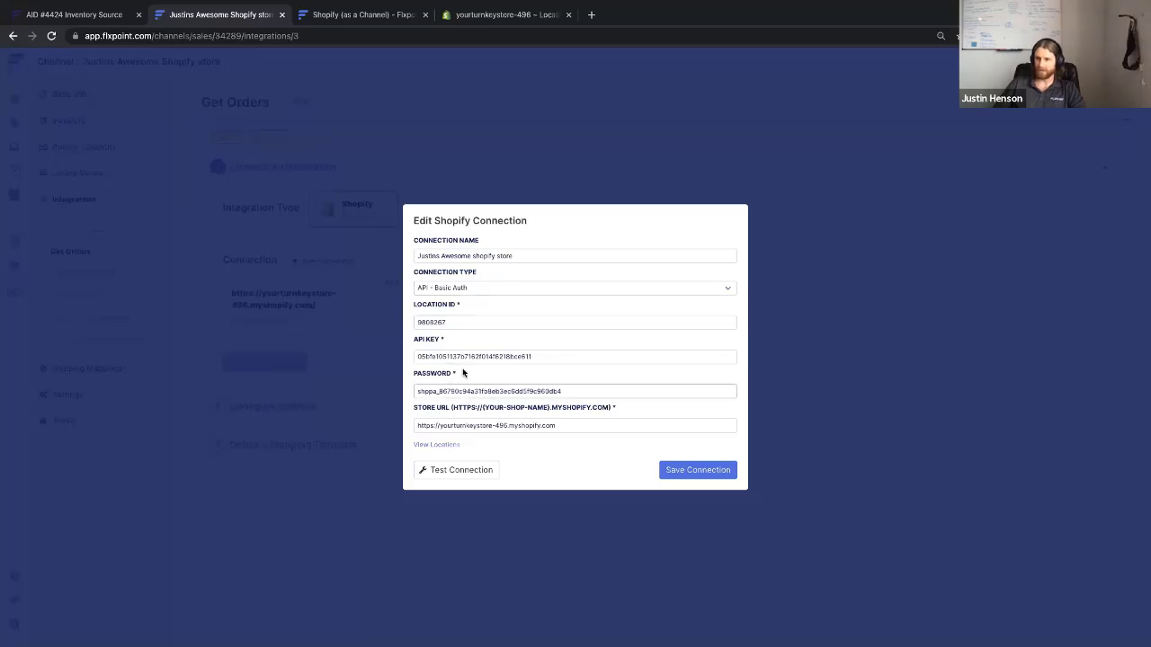
{"action": "left_click", "coordinate": [682, 479]}
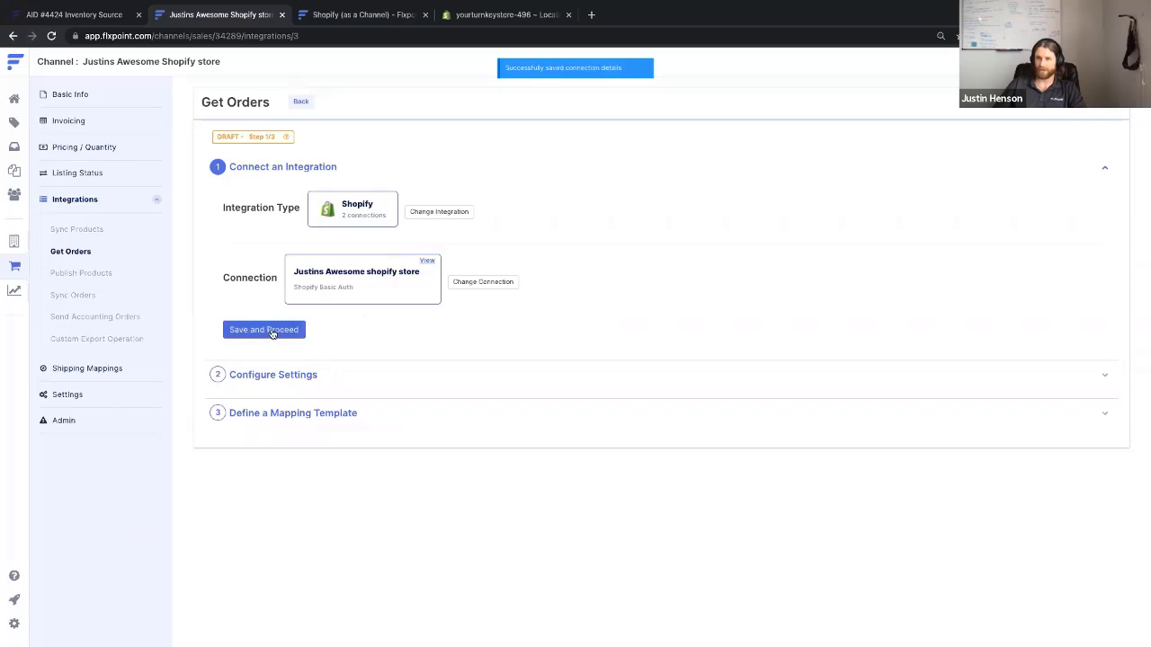
{"action": "left_click", "coordinate": [272, 330]}
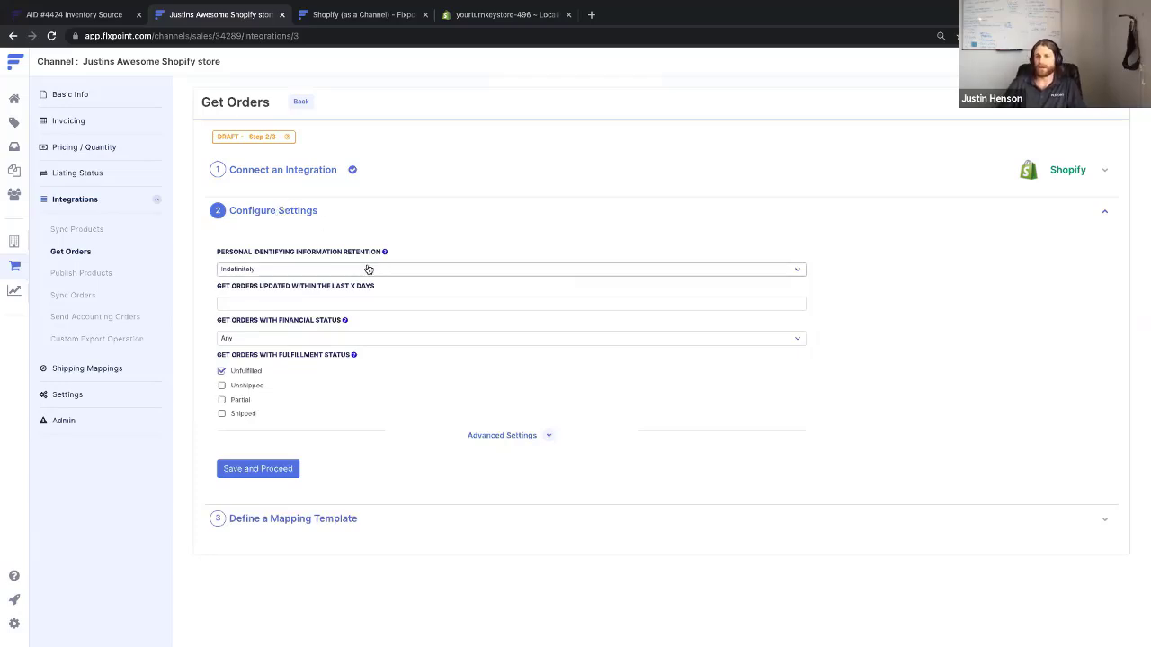
Set Personal Identifying Information Retention to 30 days After Shipment
{"action": "mouse_move", "coordinate": [383, 254]}
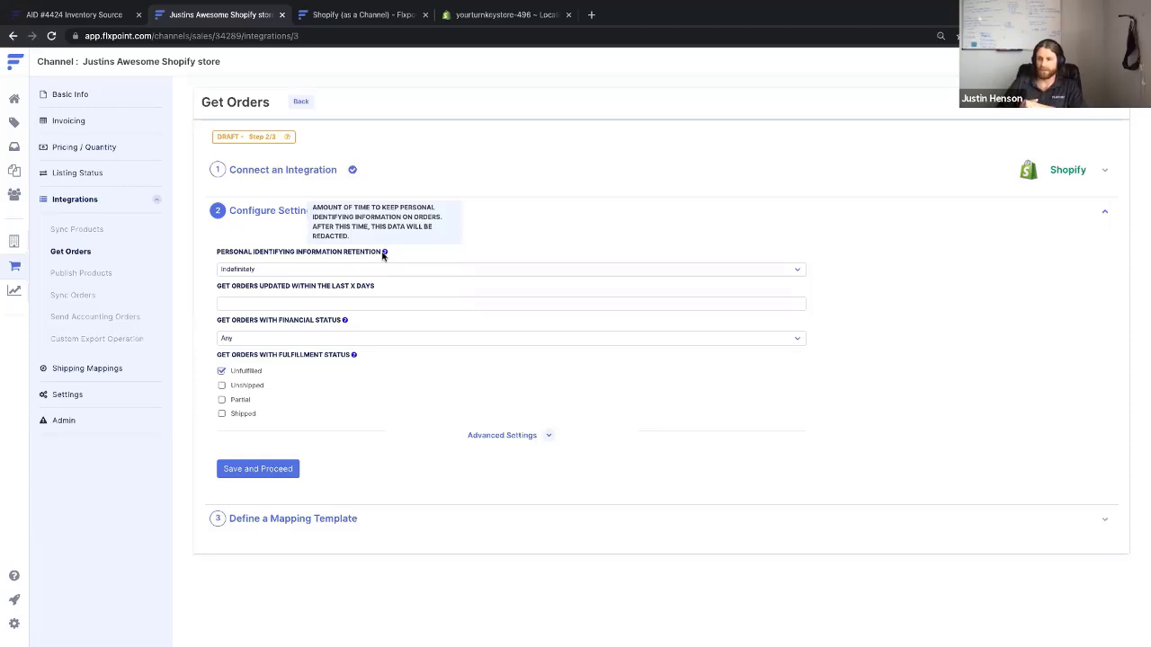
{"action": "left_click", "coordinate": [384, 269]}
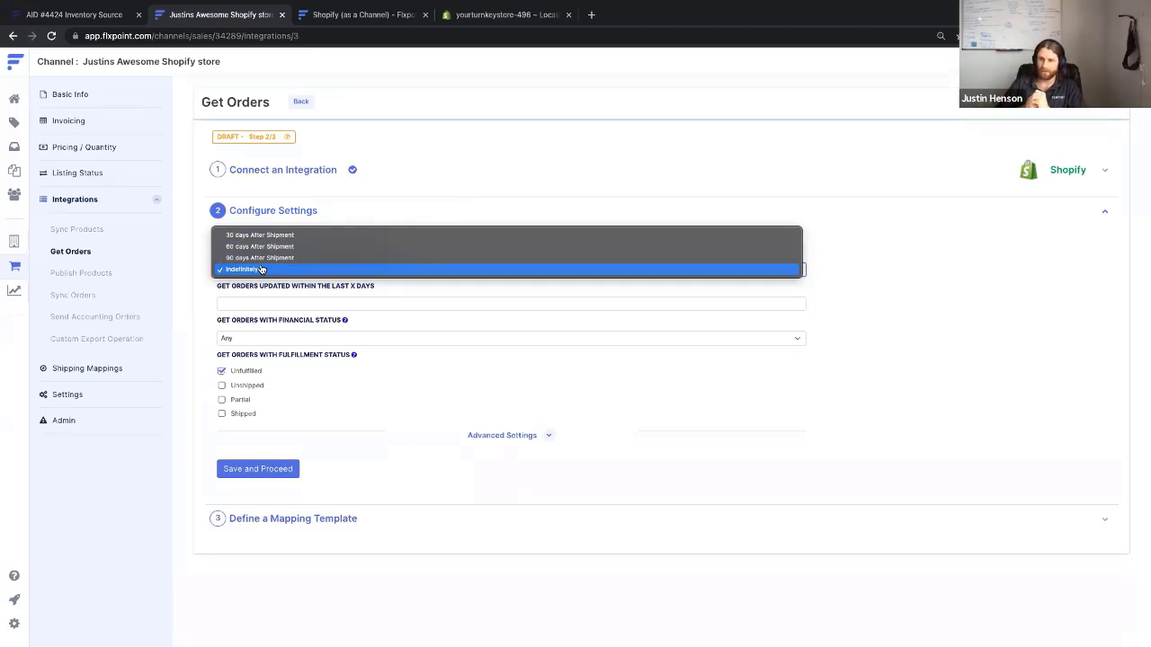
{"action": "left_click", "coordinate": [261, 236]}
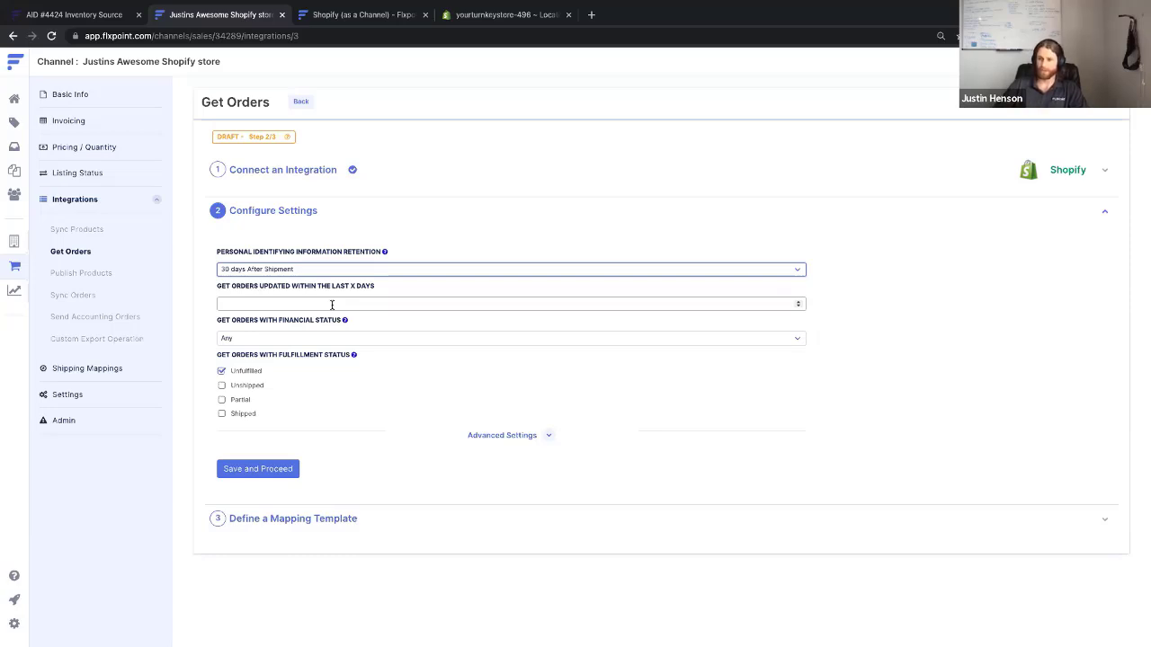
Fetch orders updated in the last 7 days with Paid financial status only
{"action": "left_click", "coordinate": [306, 306]}
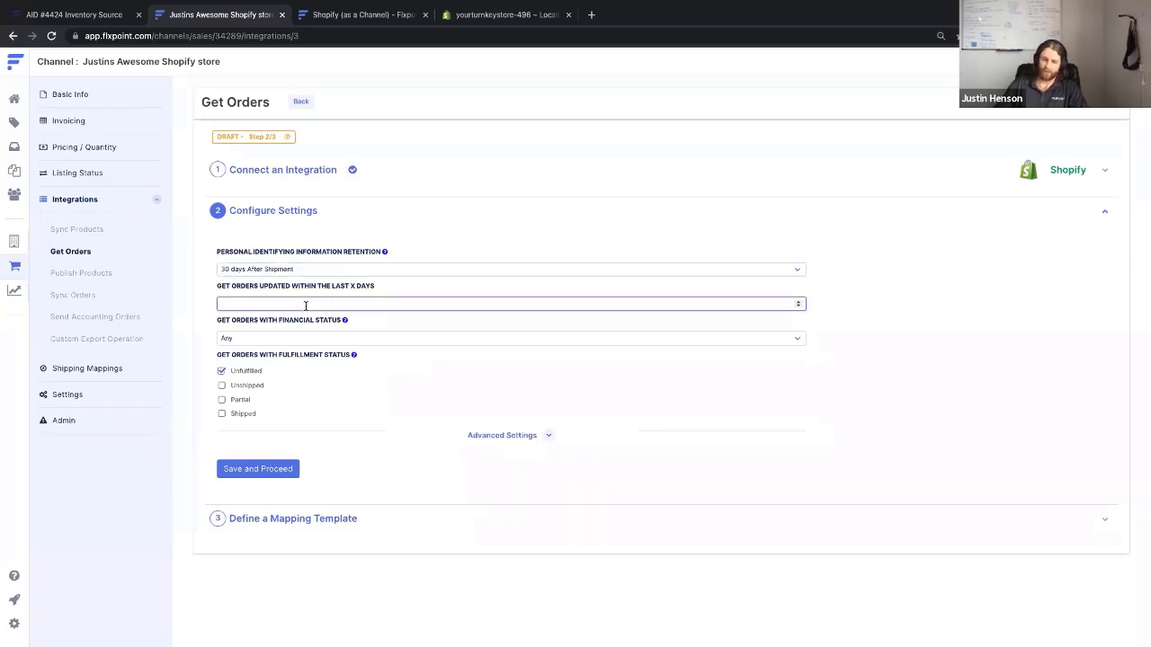
{"action": "type", "text": "7"}
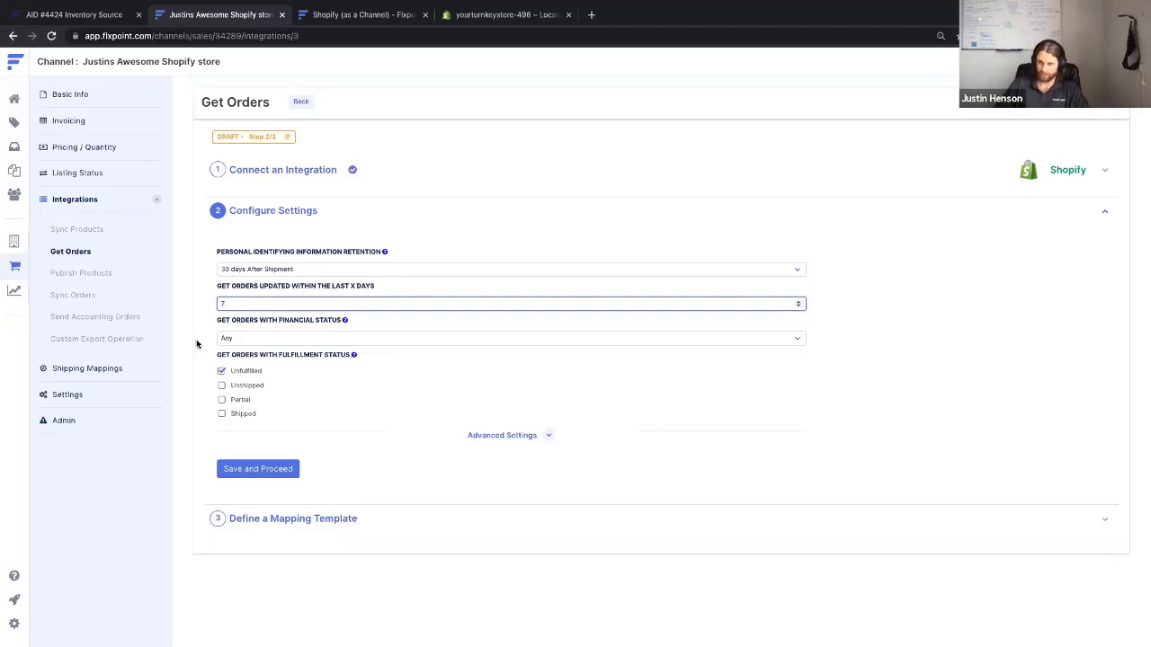
{"action": "left_click", "coordinate": [281, 337]}
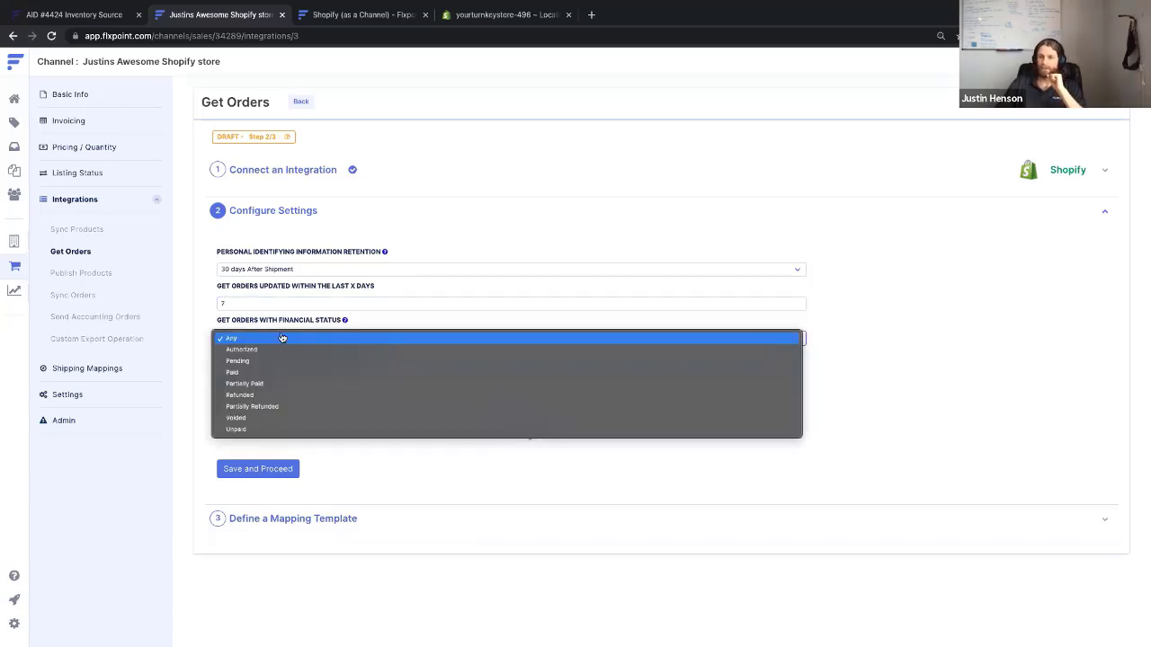
{"action": "left_click", "coordinate": [241, 372]}
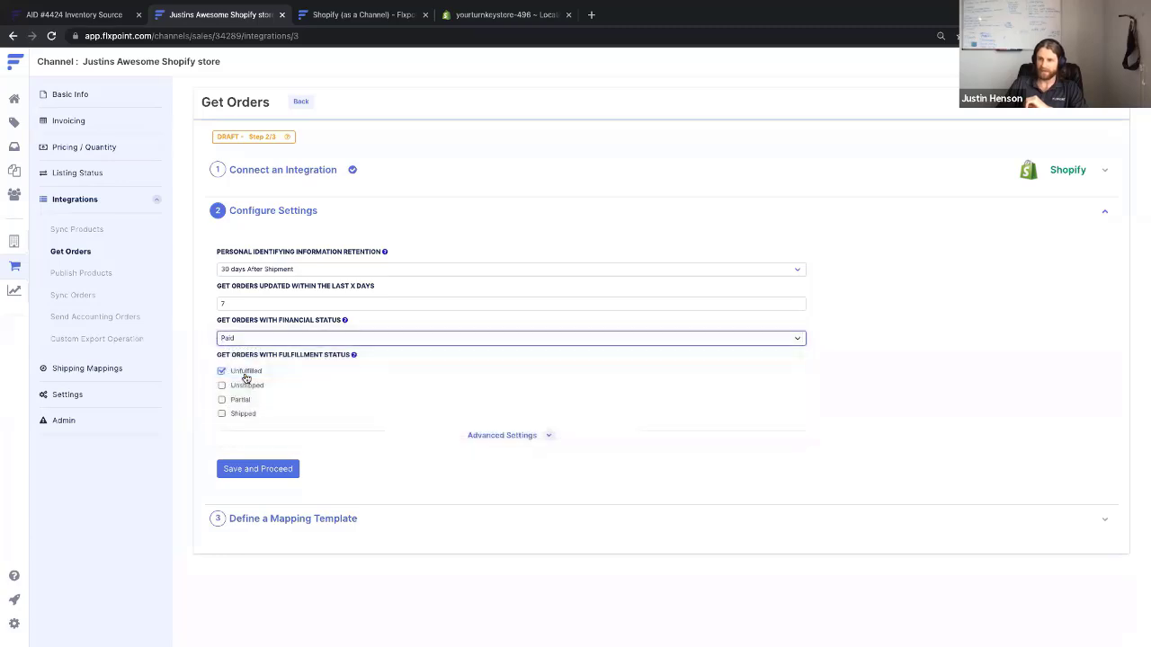
Toggle the Unshipped, Partial and Shipped fulfillment statuses off again, leaving only Unfulfilled checked
{"action": "mouse_move", "coordinate": [344, 321]}
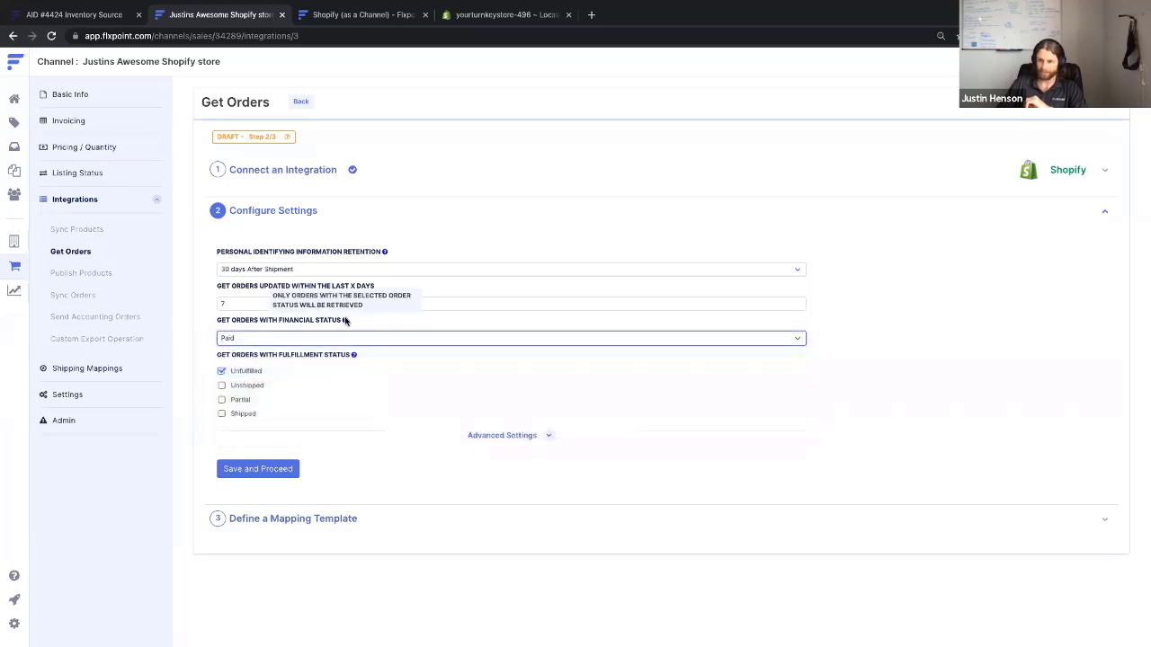
{"action": "left_click", "coordinate": [221, 384]}
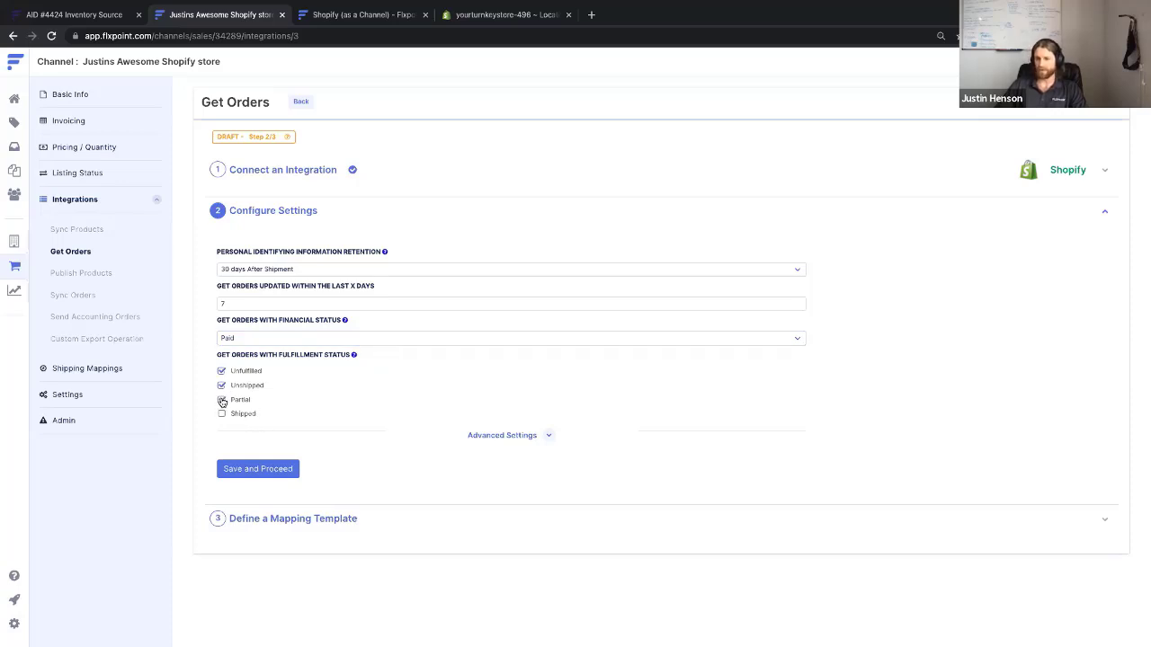
{"action": "left_click", "coordinate": [221, 414]}
{"action": "left_click", "coordinate": [221, 400]}
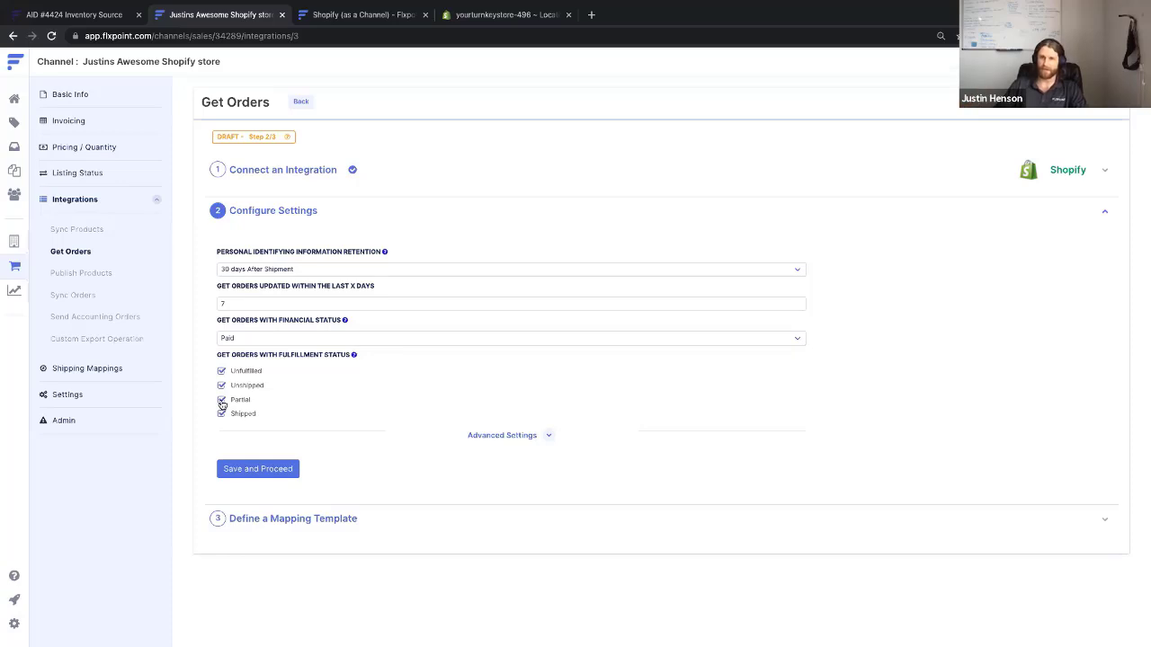
{"action": "left_click", "coordinate": [222, 414]}
{"action": "left_click", "coordinate": [221, 399]}
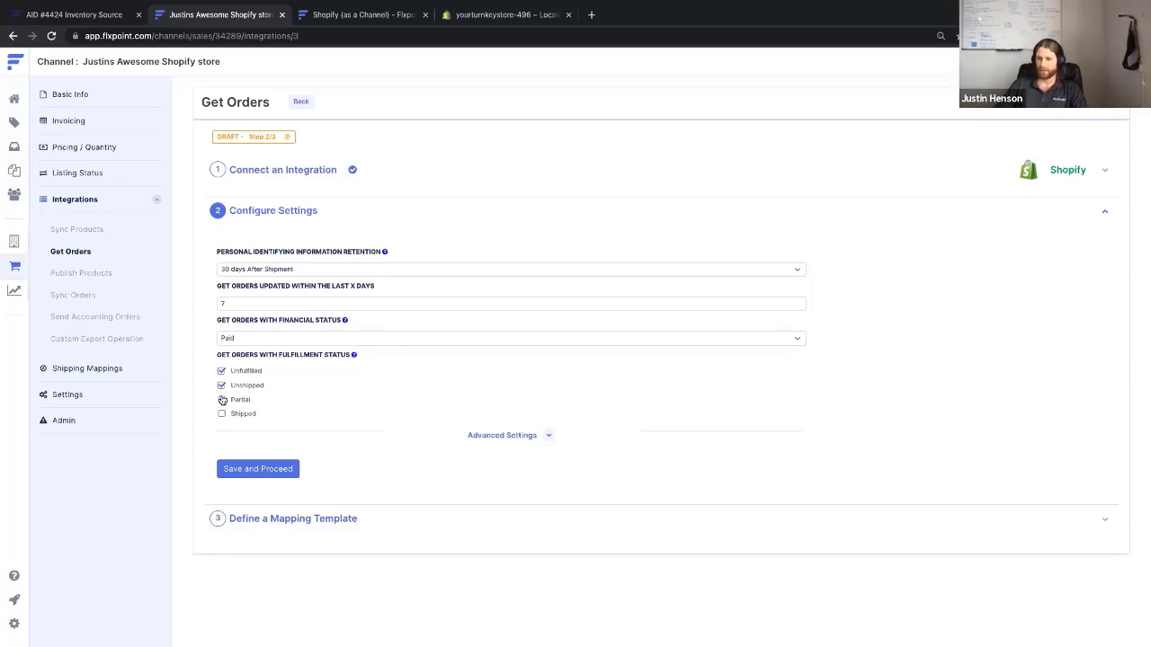
{"action": "left_click", "coordinate": [222, 383]}
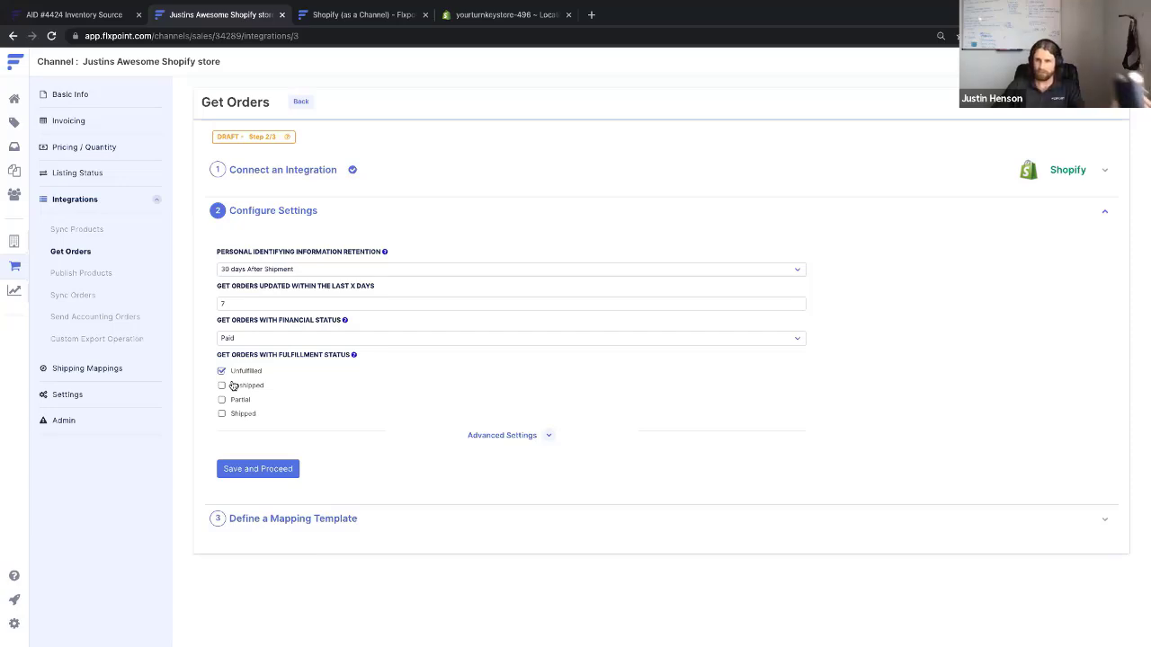
Expand Advanced Settings and enter the import upload tag 'Received by Flxpoint', correcting the spelling
{"action": "left_click", "coordinate": [531, 437]}
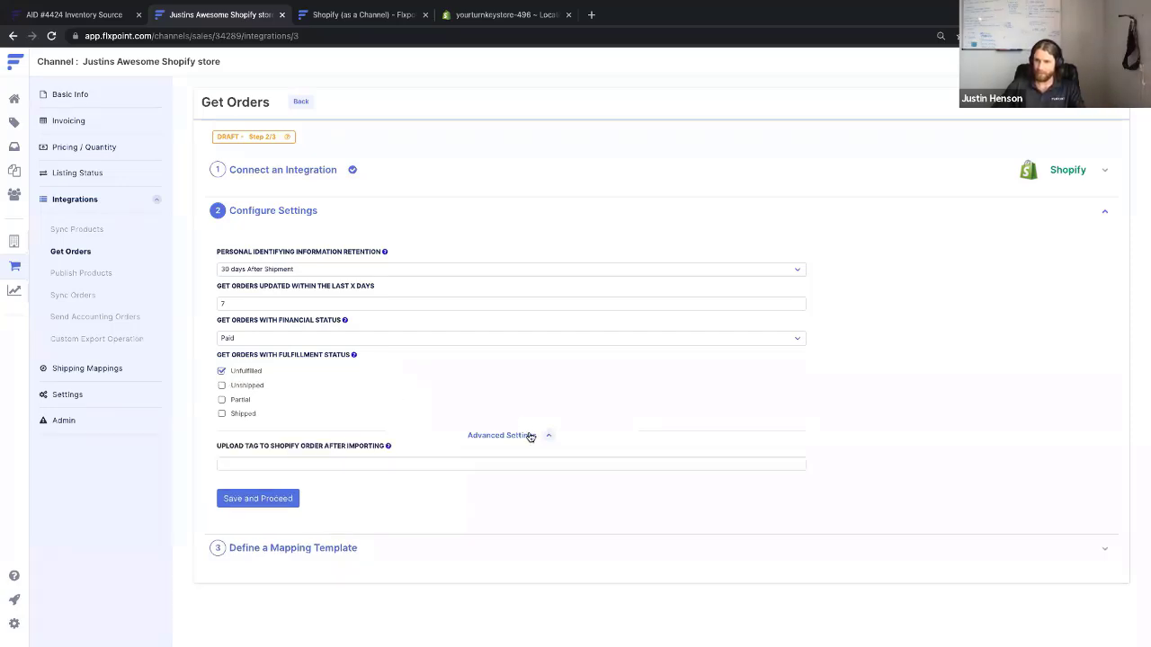
{"action": "left_click", "coordinate": [525, 437]}
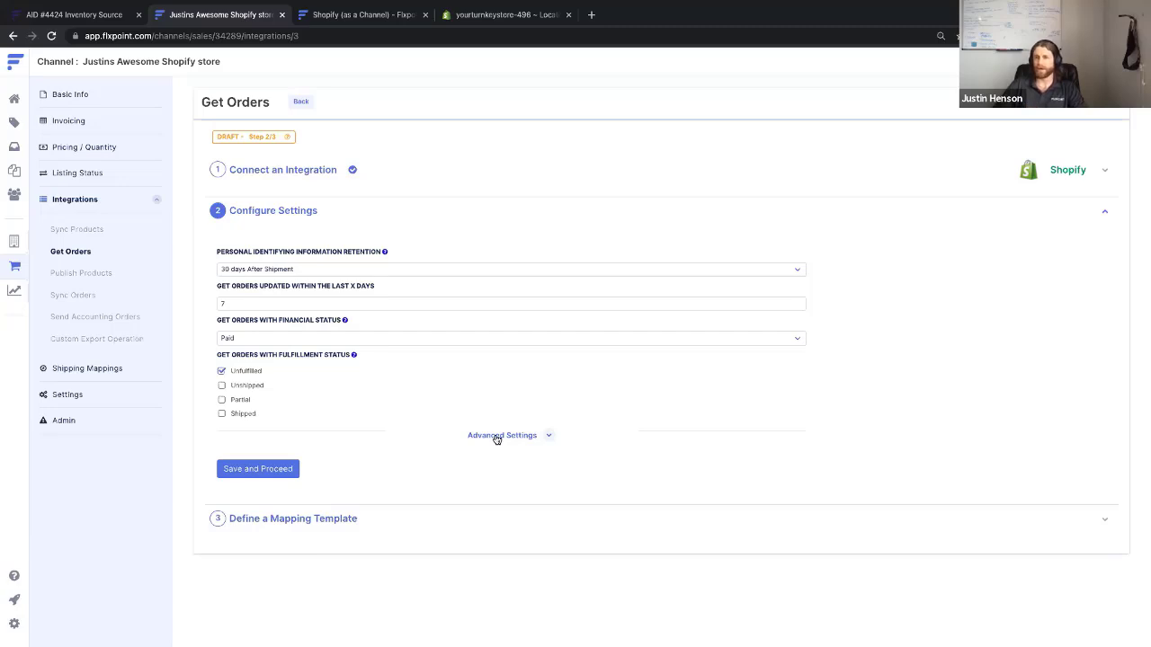
{"action": "left_click", "coordinate": [496, 437]}
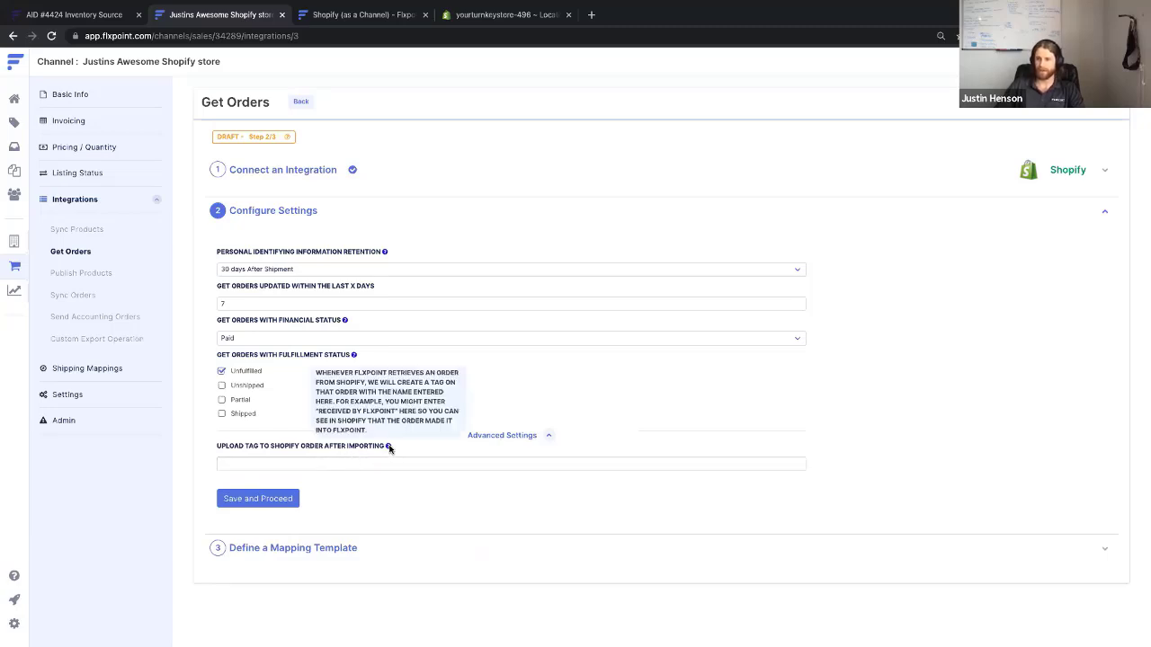
{"action": "left_click", "coordinate": [365, 460]}
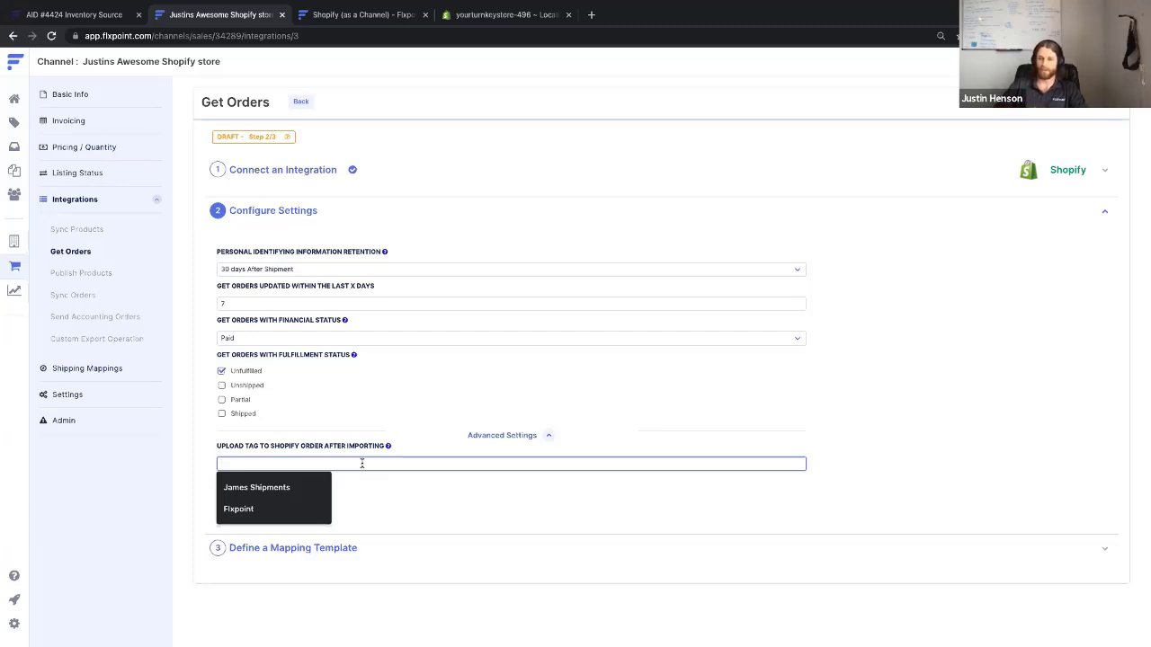
{"action": "type", "text": "Rec"}
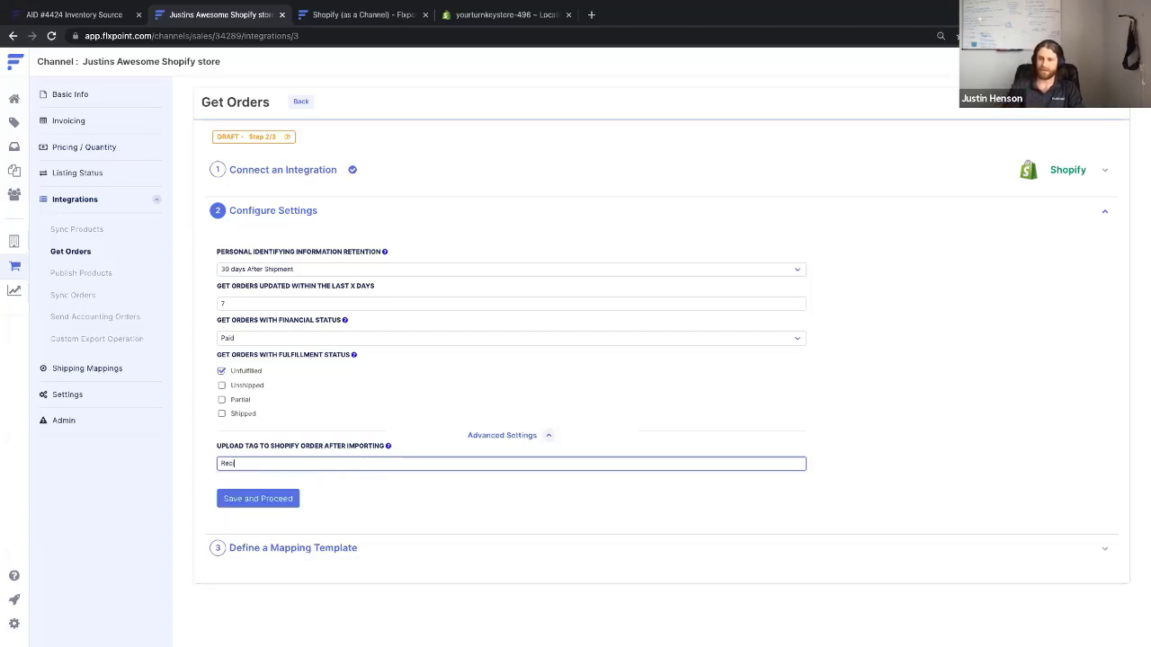
{"action": "type", "text": "ieved b"}
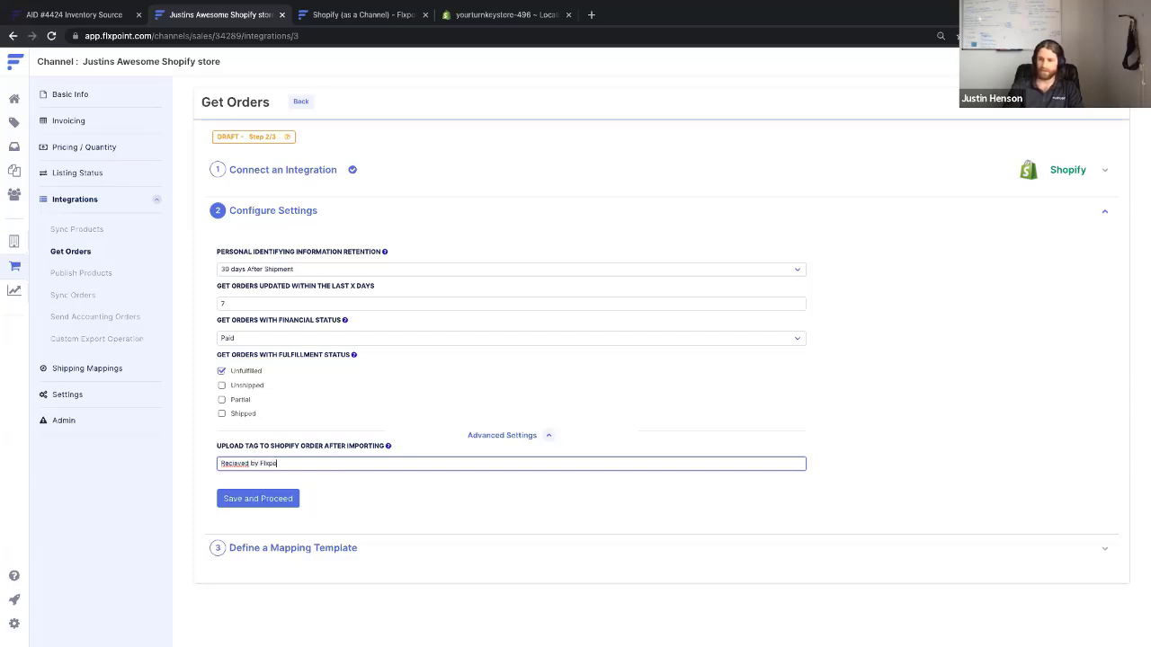
{"action": "type", "text": "y Flixpoint"}
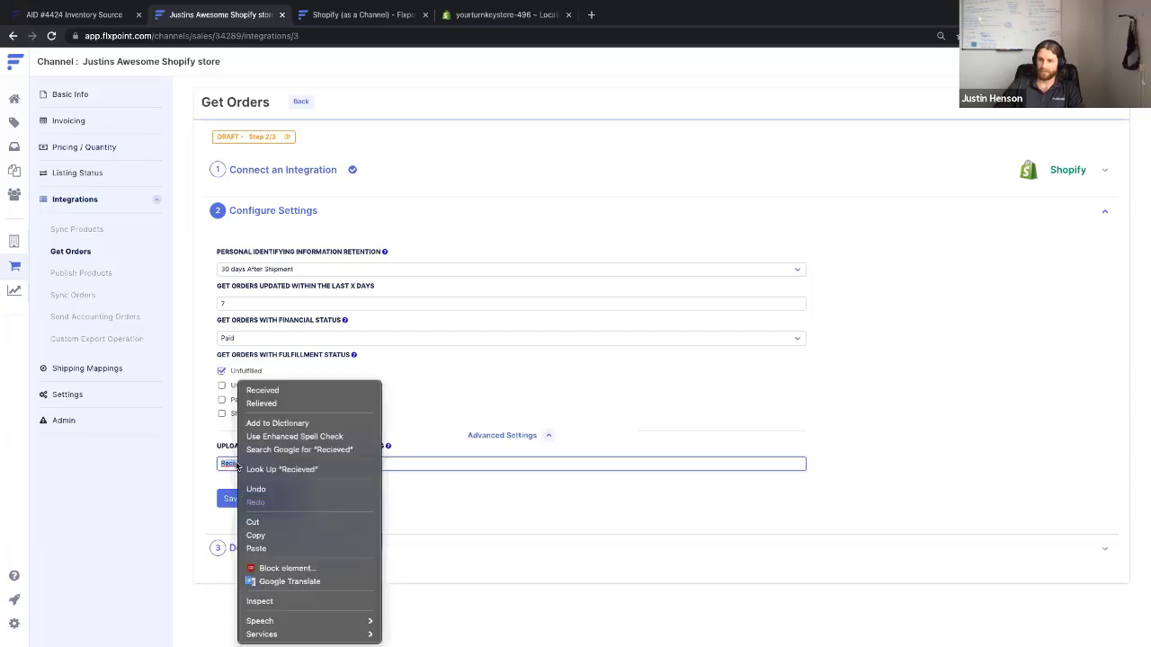
{"action": "right_click", "coordinate": [237, 464]}
{"action": "left_click", "coordinate": [303, 391]}
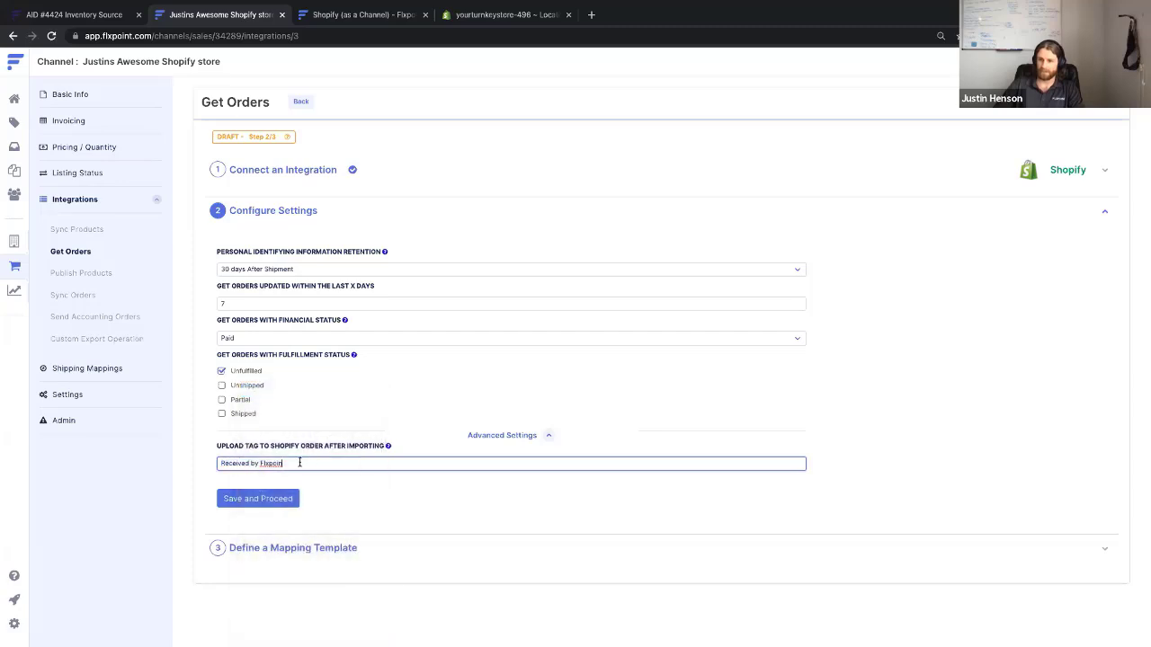
{"action": "type", "text": "t"}
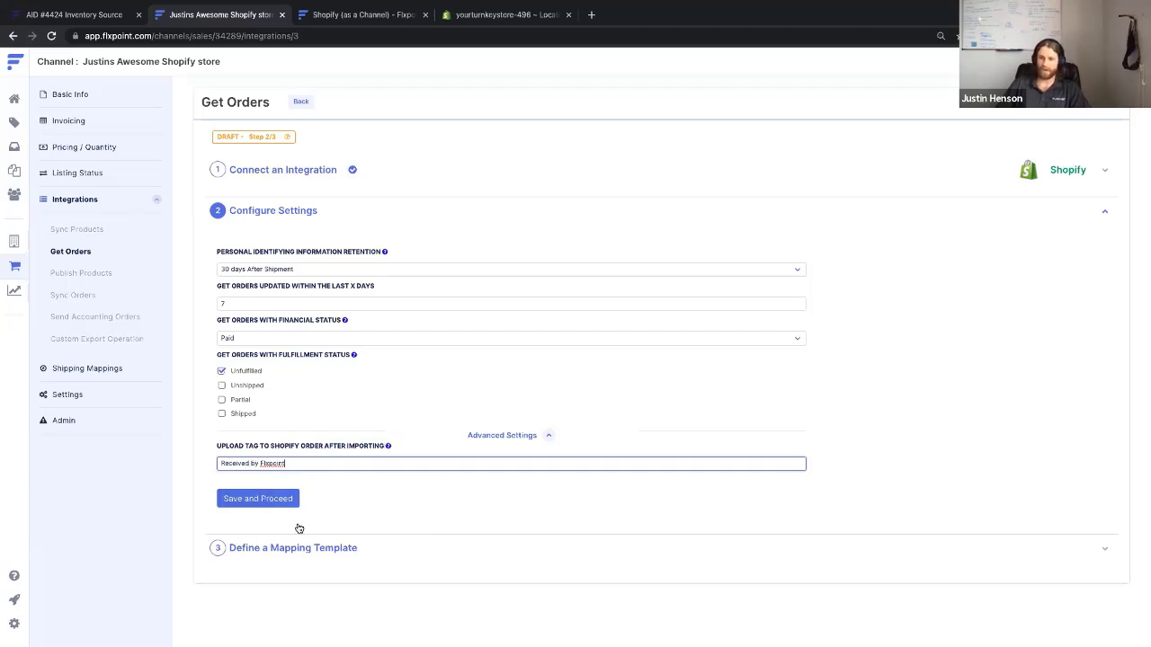
Save the Get Orders settings and review the Get Orders 1 mapping template
{"action": "left_click", "coordinate": [242, 504]}
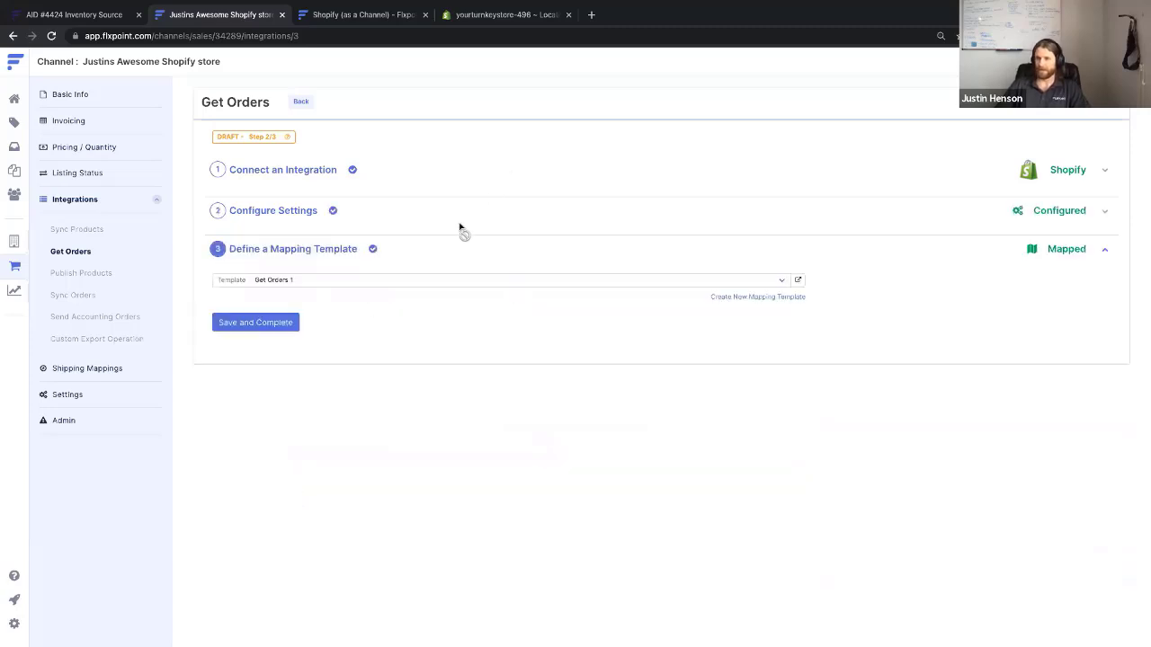
{"action": "left_click", "coordinate": [798, 280]}
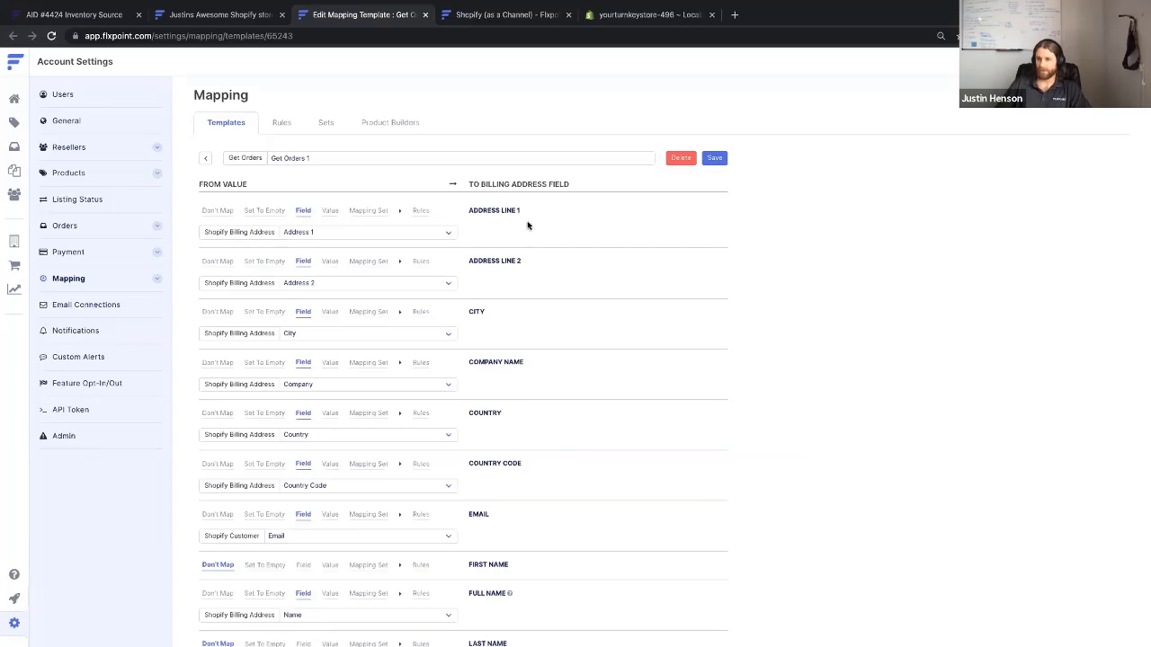
{"action": "scroll", "coordinate": [494, 401], "scroll_direction": "down", "scroll_amount": 1}
{"action": "scroll", "coordinate": [495, 401], "scroll_direction": "down", "scroll_amount": 5}
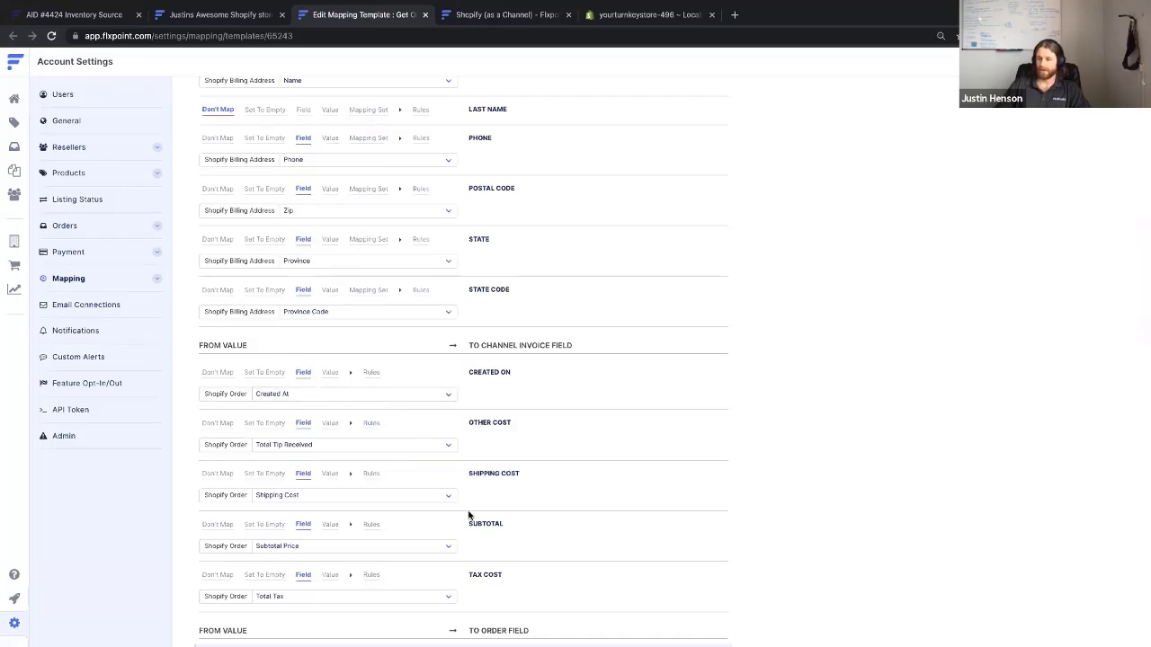
{"action": "scroll", "coordinate": [467, 514], "scroll_direction": "down", "scroll_amount": 1}
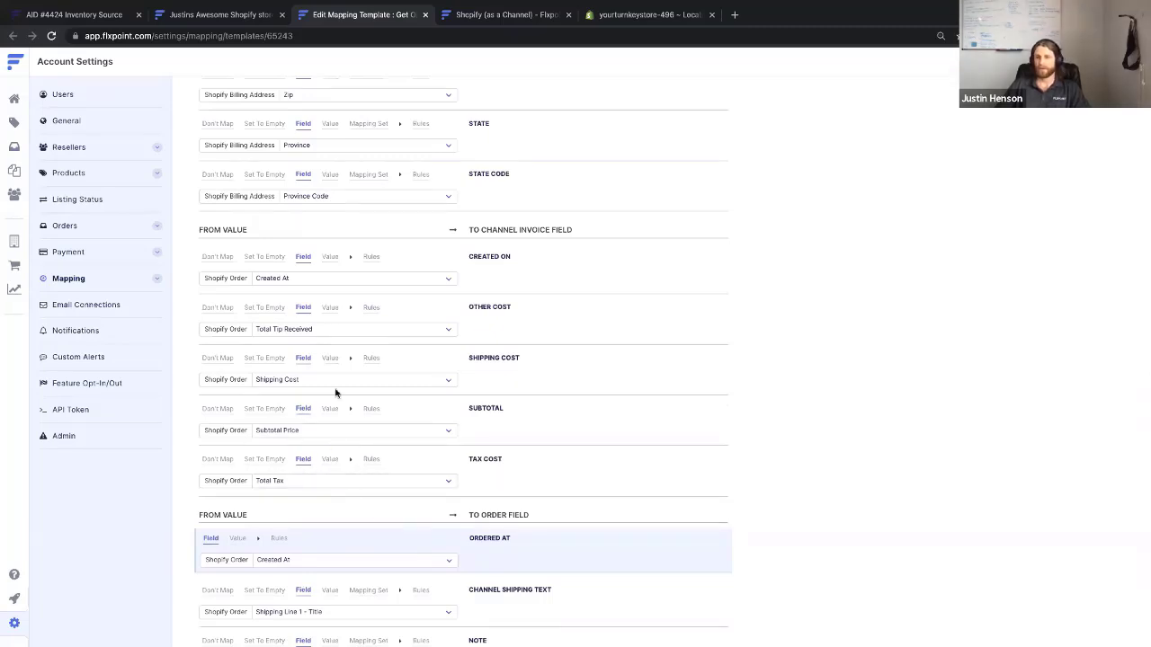
{"action": "scroll", "coordinate": [335, 393], "scroll_direction": "down", "scroll_amount": 2}
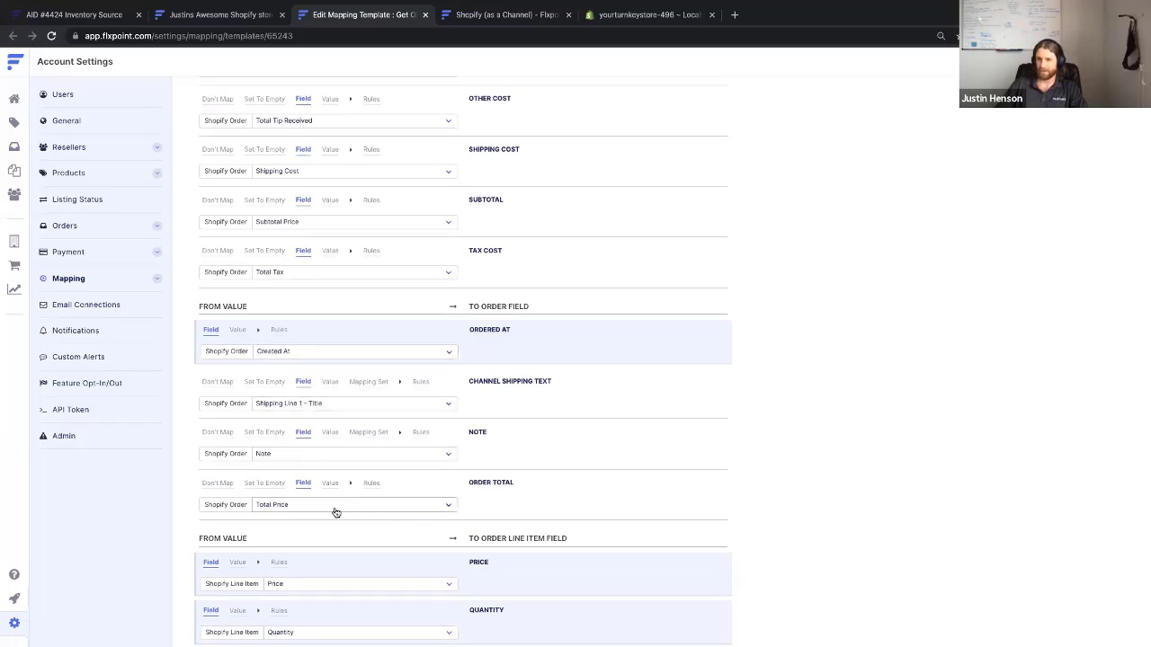
{"action": "scroll", "coordinate": [353, 572], "scroll_direction": "down", "scroll_amount": 3}
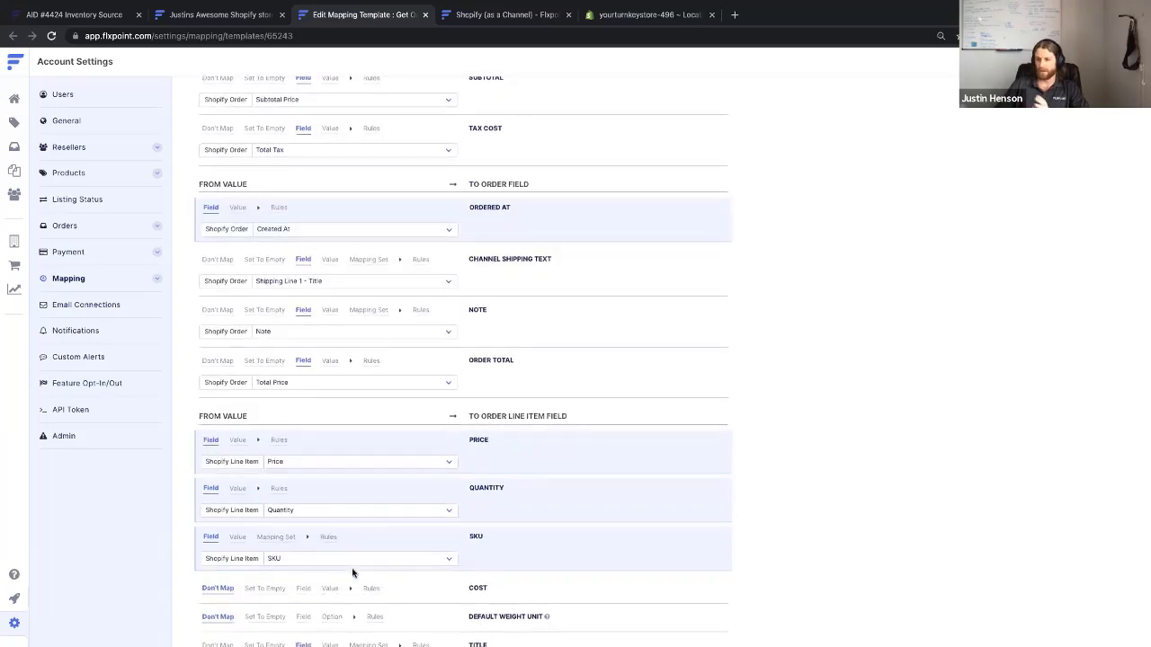
{"action": "scroll", "coordinate": [352, 573], "scroll_direction": "down", "scroll_amount": 4}
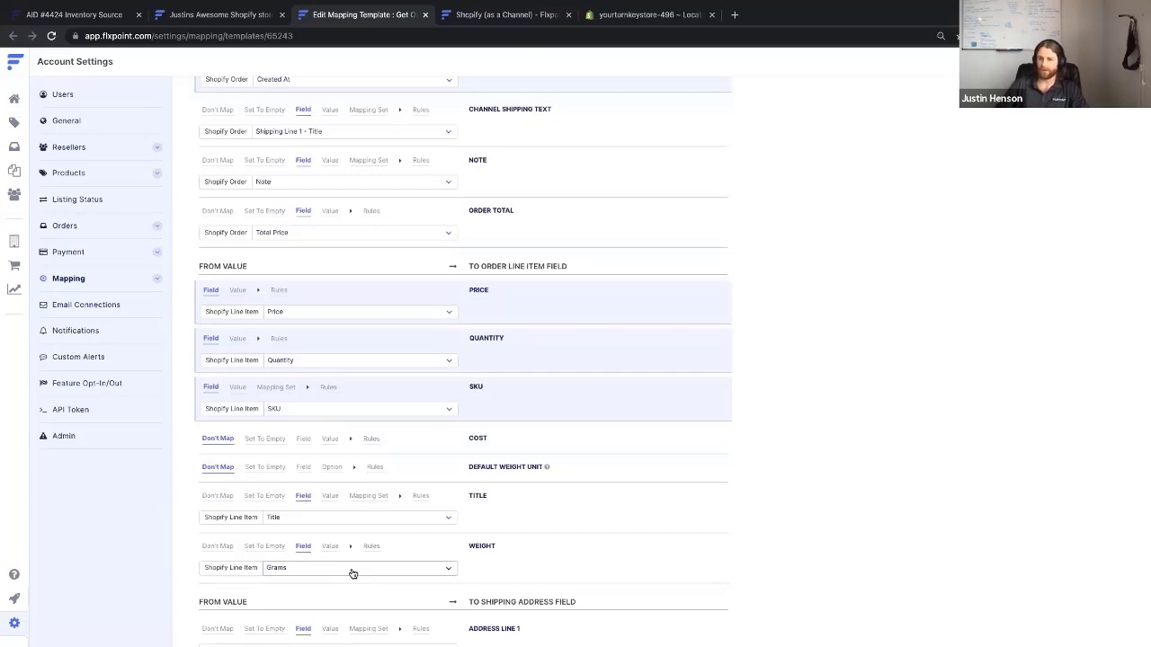
{"action": "scroll", "coordinate": [353, 574], "scroll_direction": "down", "scroll_amount": 7}
{"action": "scroll", "coordinate": [351, 558], "scroll_direction": "down", "scroll_amount": 1}
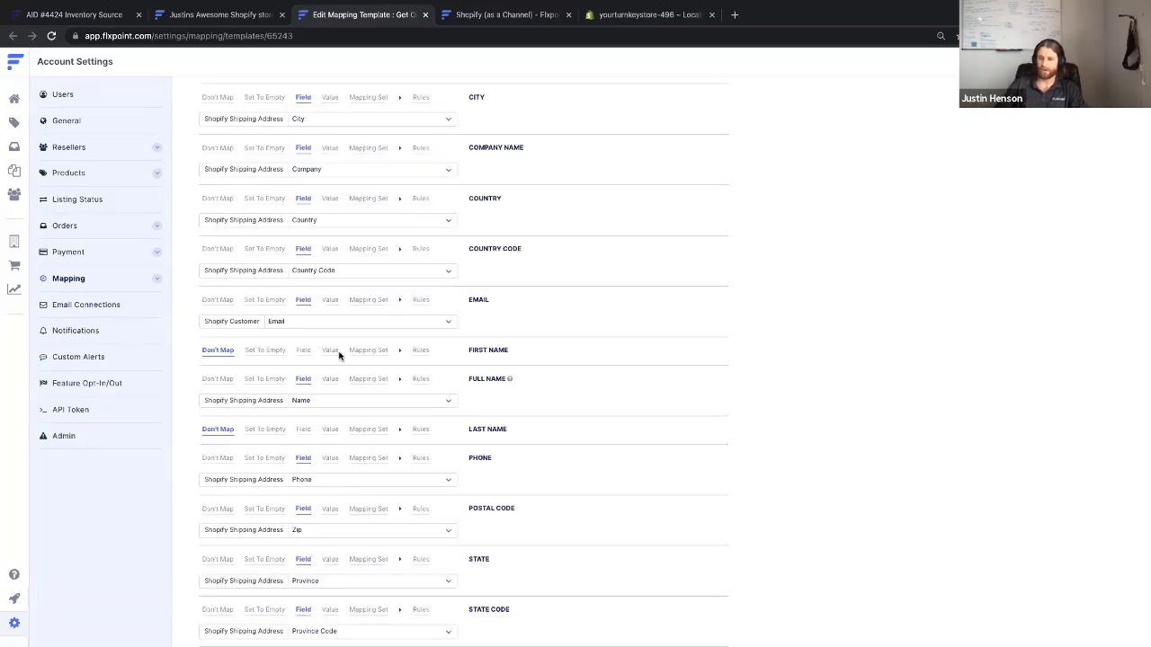
{"action": "scroll", "coordinate": [339, 354], "scroll_direction": "up", "scroll_amount": 20}
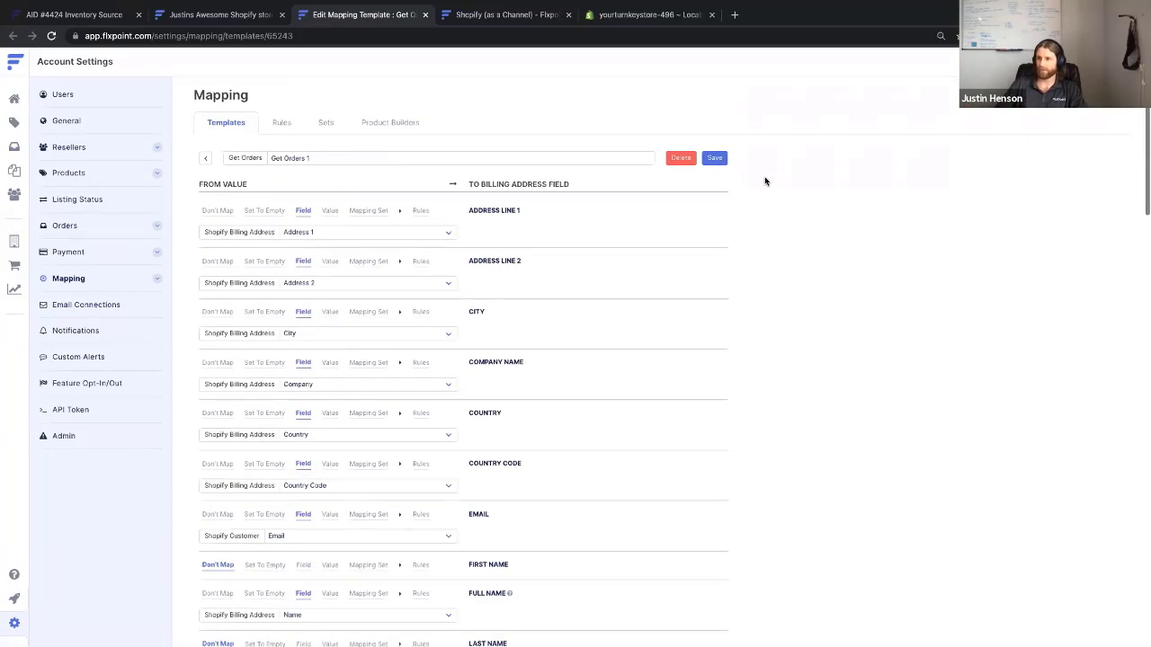
Save the Get Orders 1 template, close its tab, and complete the Get Orders integration
{"action": "left_click", "coordinate": [714, 158]}
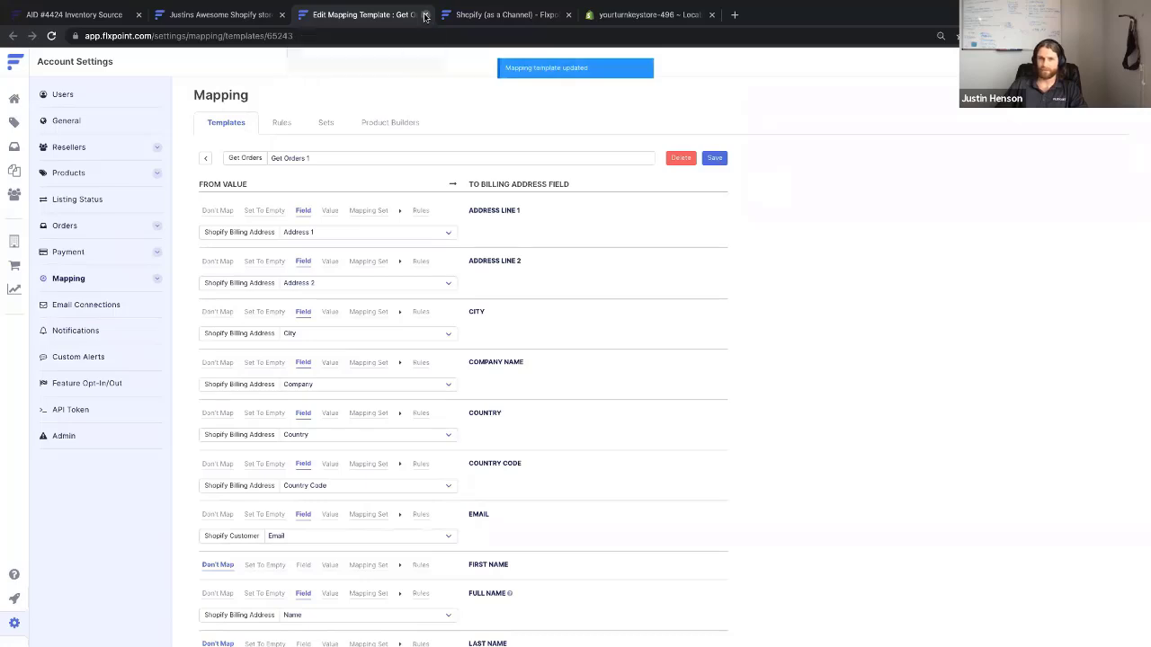
{"action": "left_click", "coordinate": [426, 16]}
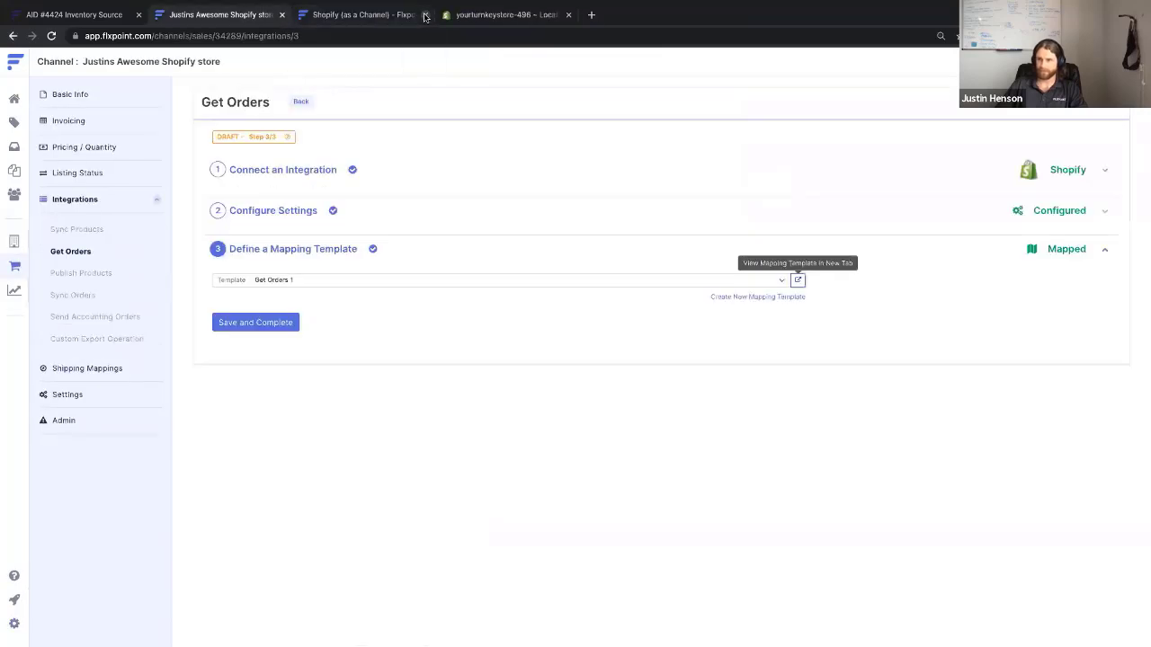
{"action": "left_click", "coordinate": [261, 322]}
Update the Get Orders schedule with Scheduled left at No
{"action": "left_click", "coordinate": [222, 355]}
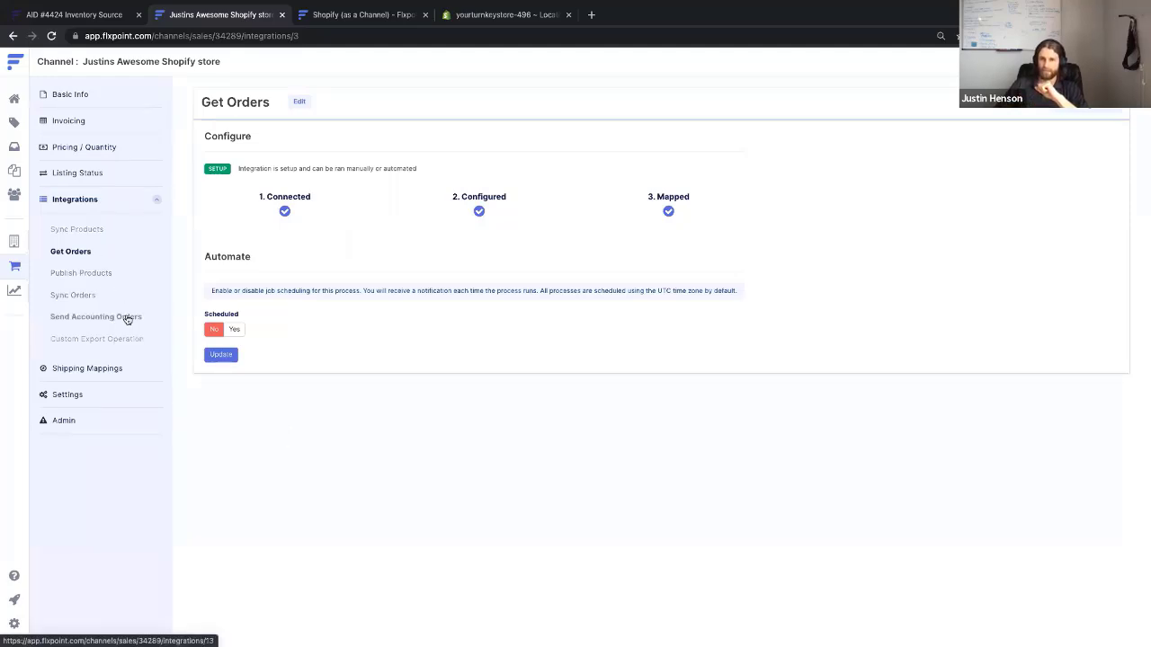
Create a Shopify Publish Products integration on the second store connection and expand Advanced Settings
{"action": "left_click", "coordinate": [95, 272]}
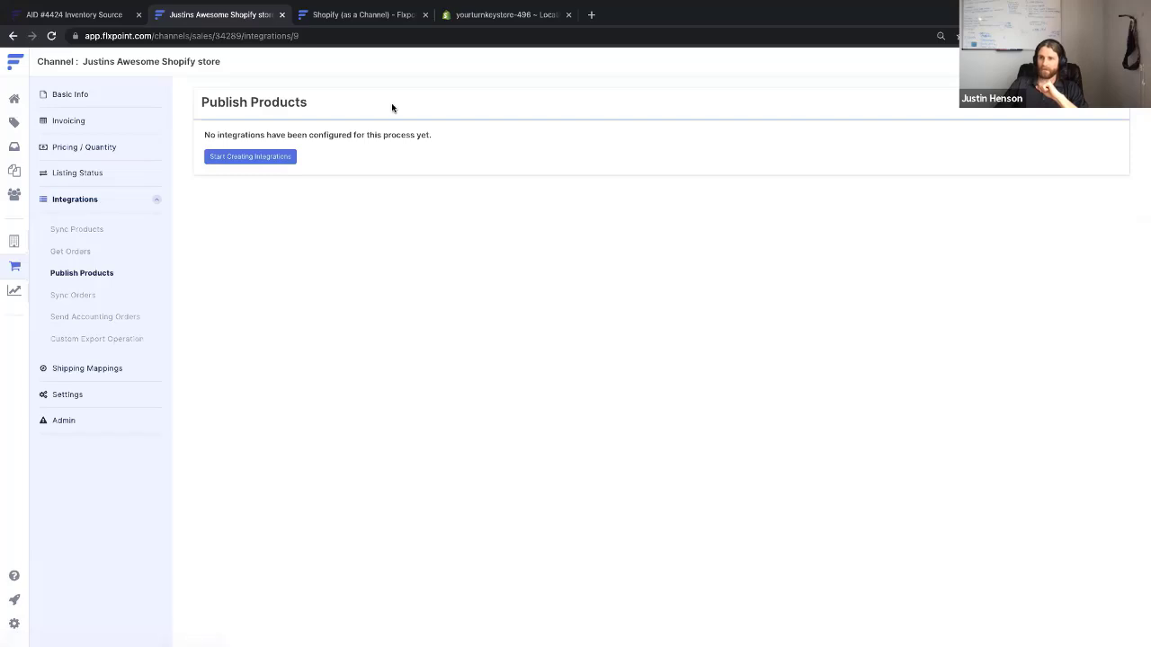
{"action": "left_click", "coordinate": [254, 157]}
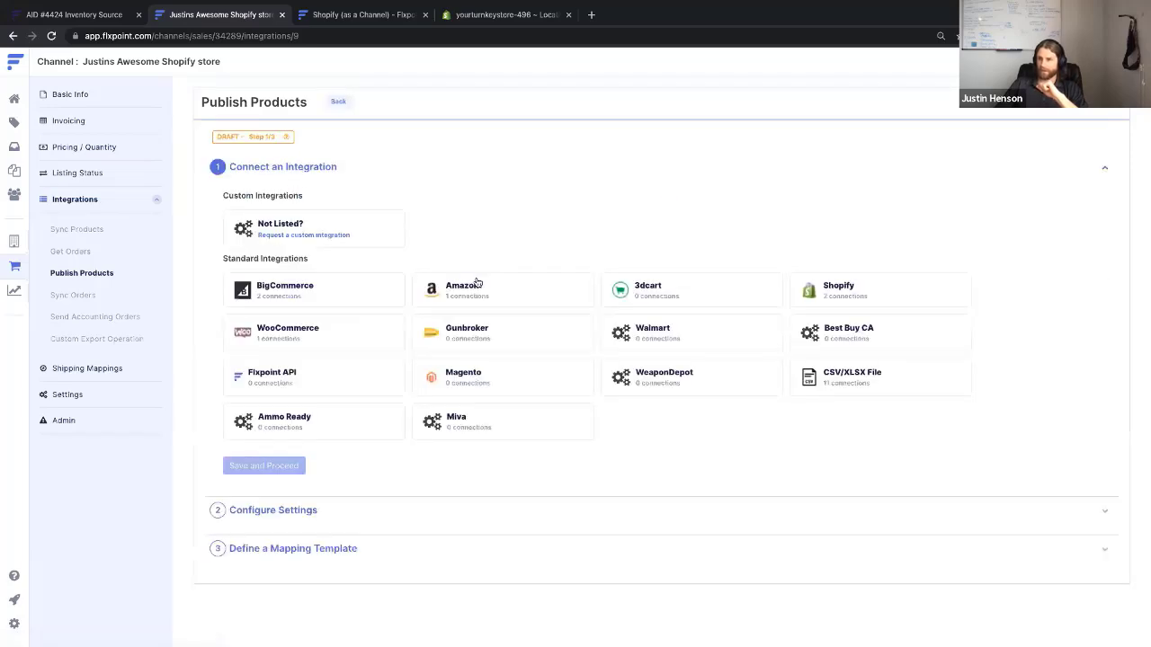
{"action": "left_click", "coordinate": [832, 297]}
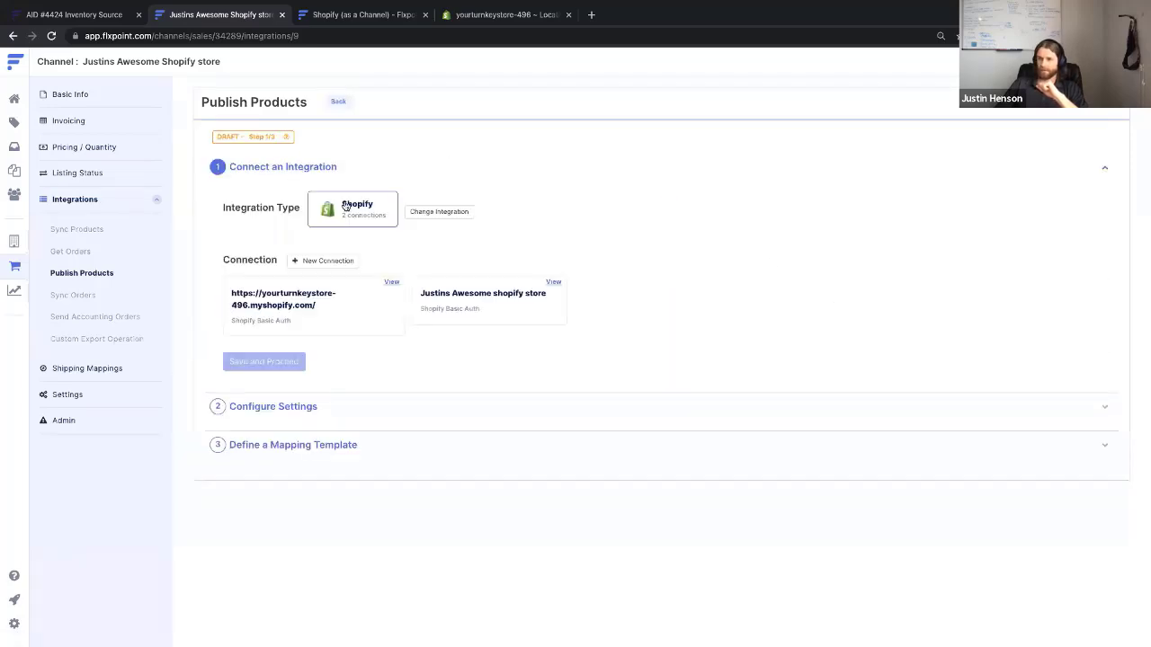
{"action": "left_click", "coordinate": [471, 315]}
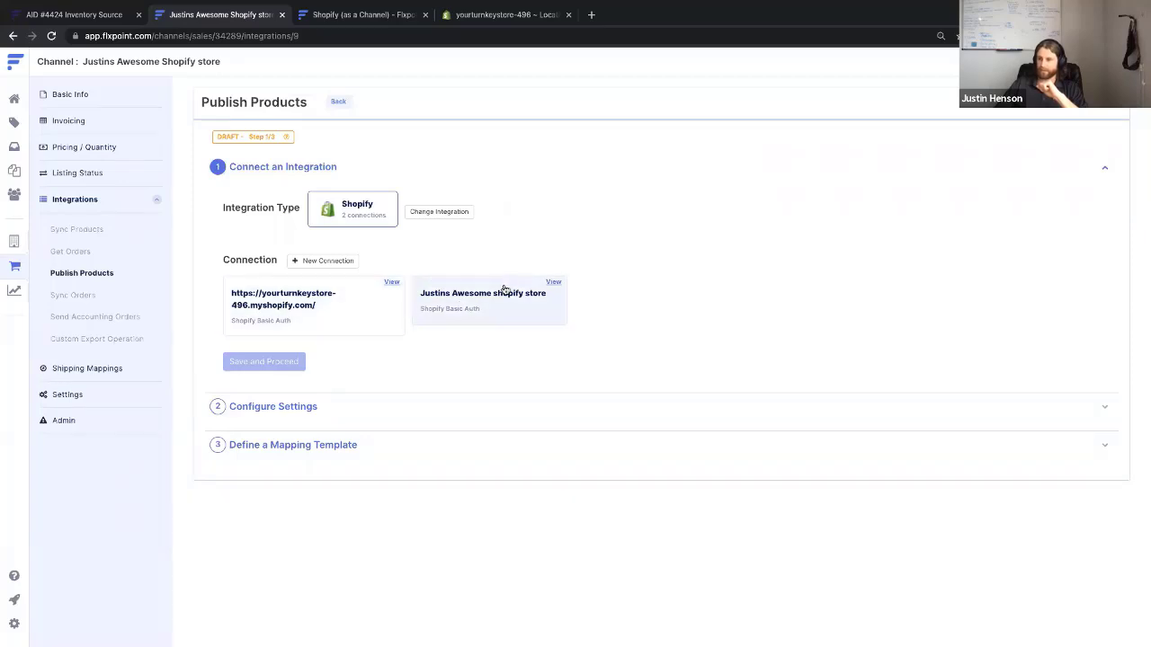
{"action": "left_click", "coordinate": [505, 289]}
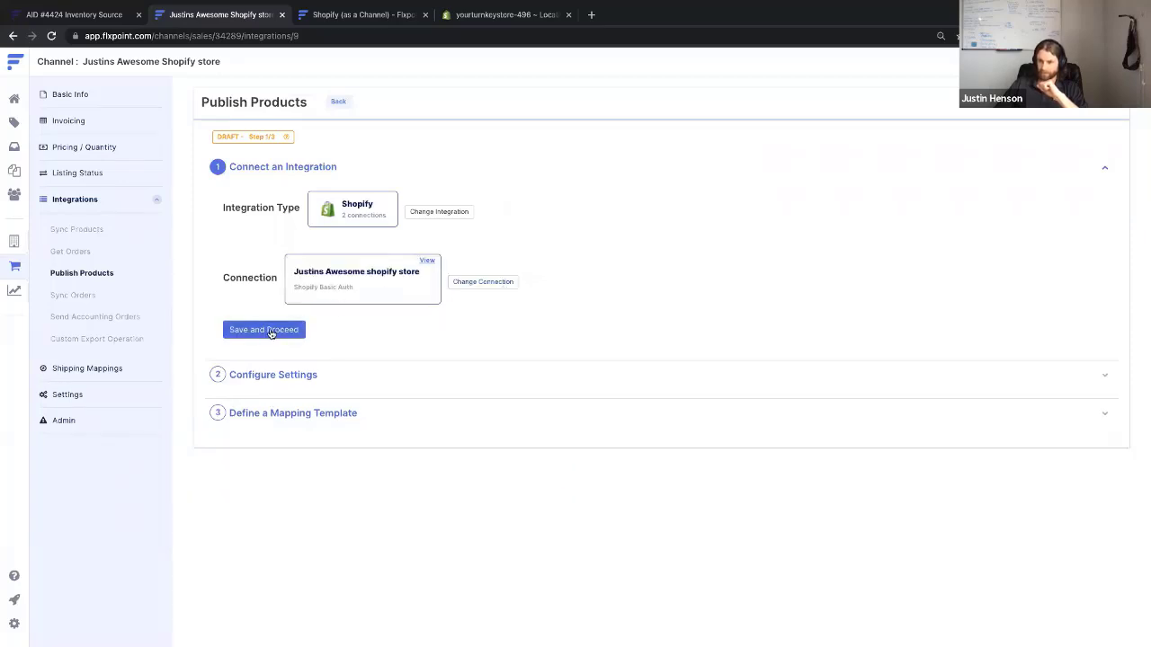
{"action": "left_click", "coordinate": [270, 331]}
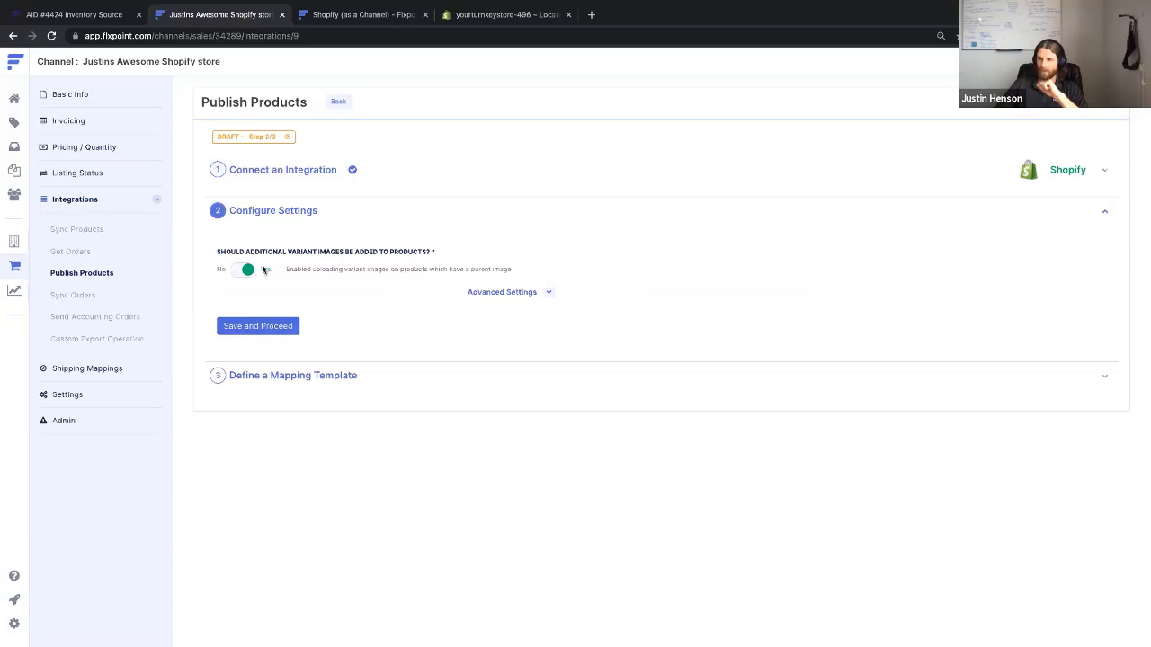
{"action": "left_click", "coordinate": [516, 296]}
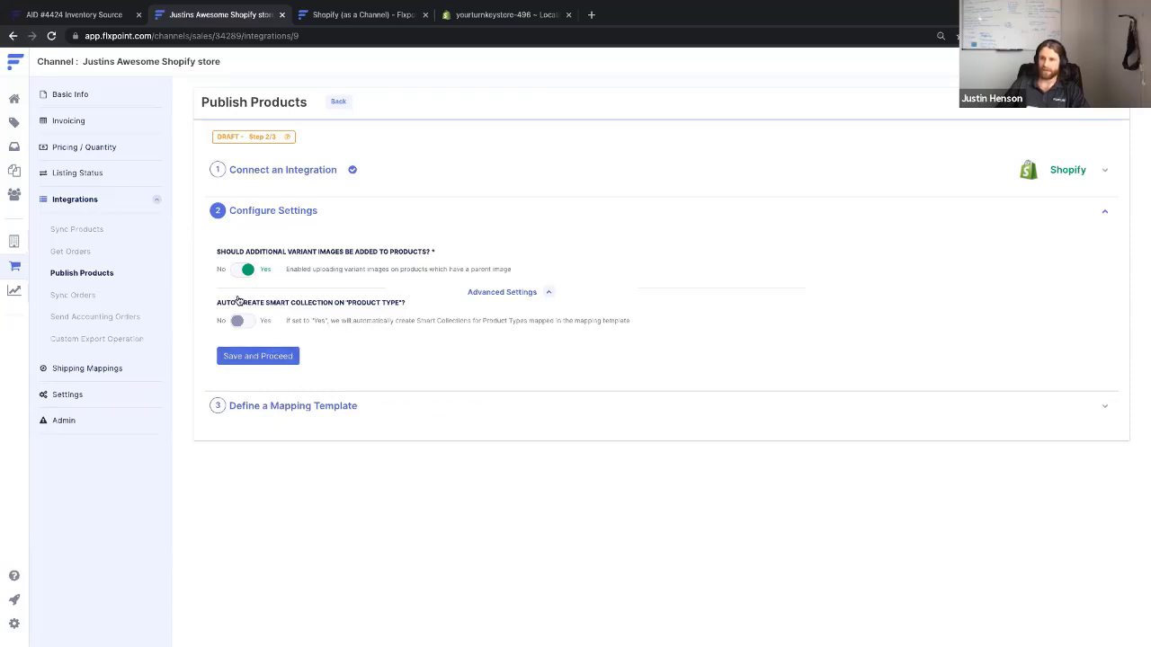
Set Auto-Create Smart Collection on Product Type to Yes and save the settings
{"action": "left_click", "coordinate": [240, 323]}
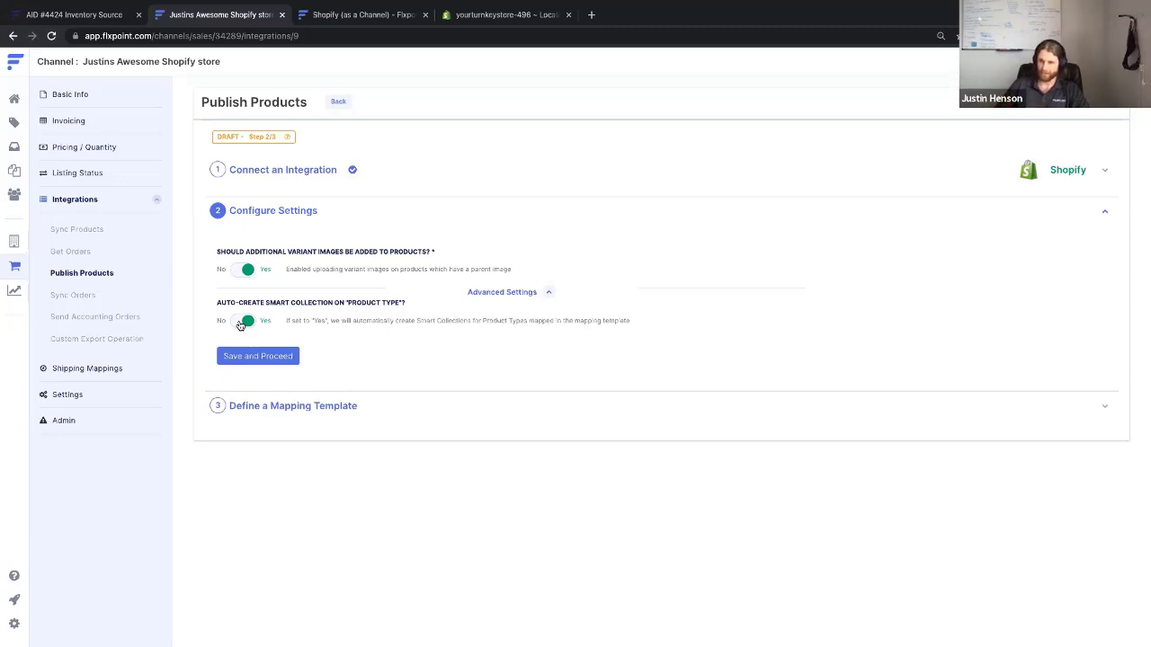
{"action": "left_click", "coordinate": [269, 359]}
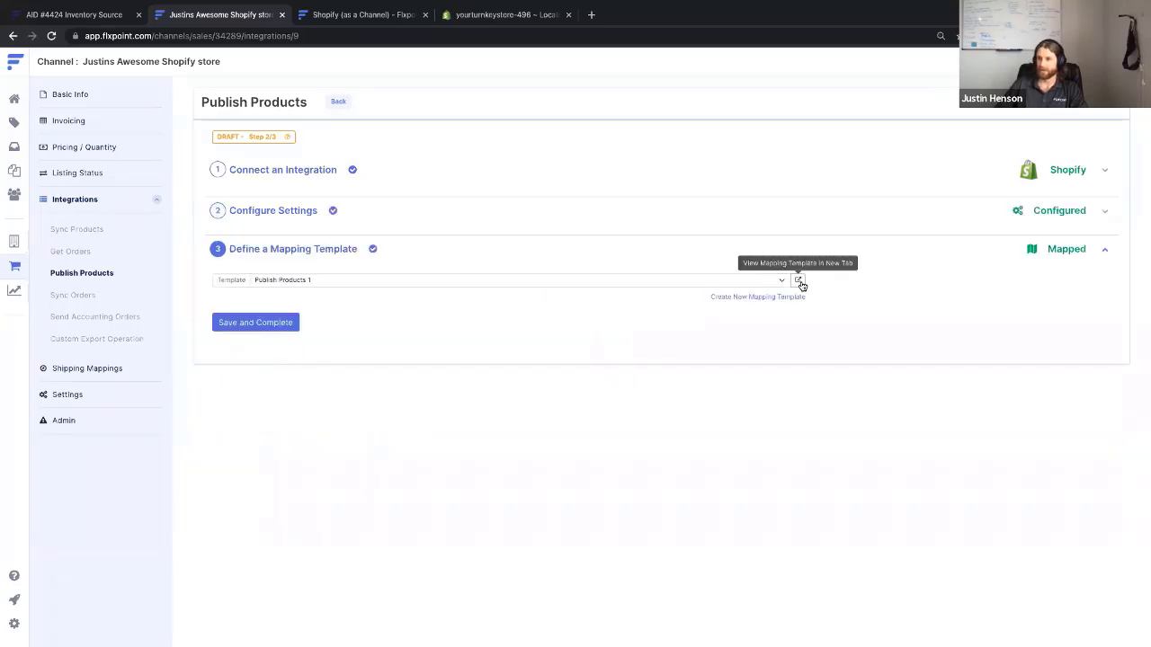
Delete the Gunbroker Split Product Type rule and Test tag rule from Publish Products 1, then save
{"action": "left_click", "coordinate": [799, 282]}
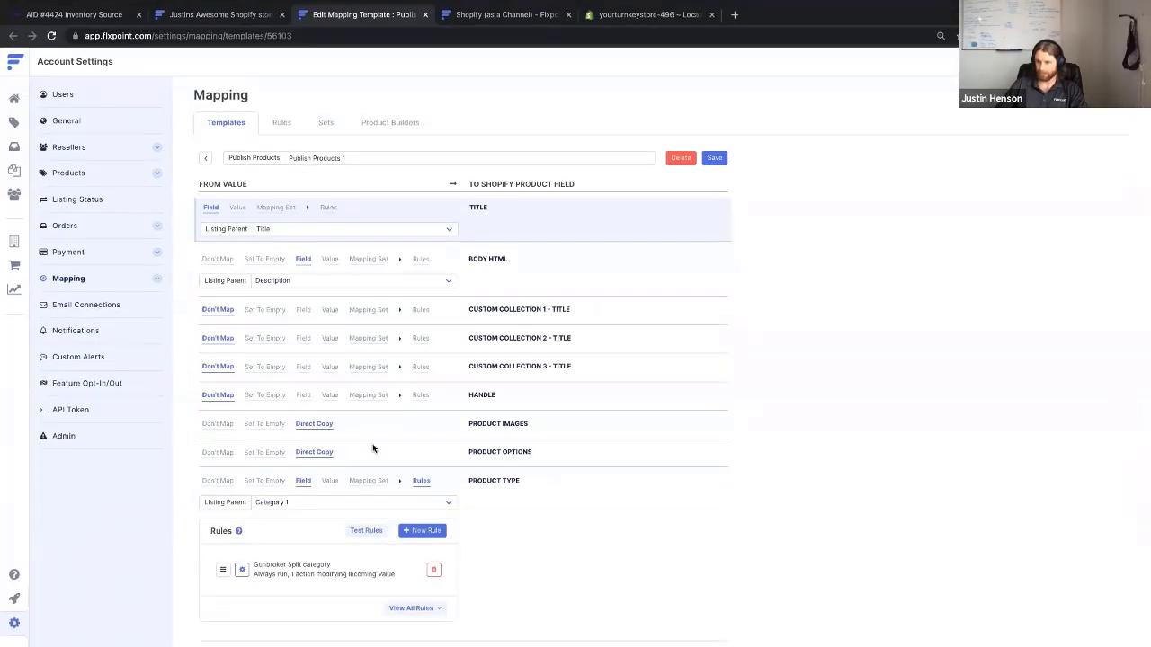
{"action": "scroll", "coordinate": [374, 448], "scroll_direction": "down", "scroll_amount": 2}
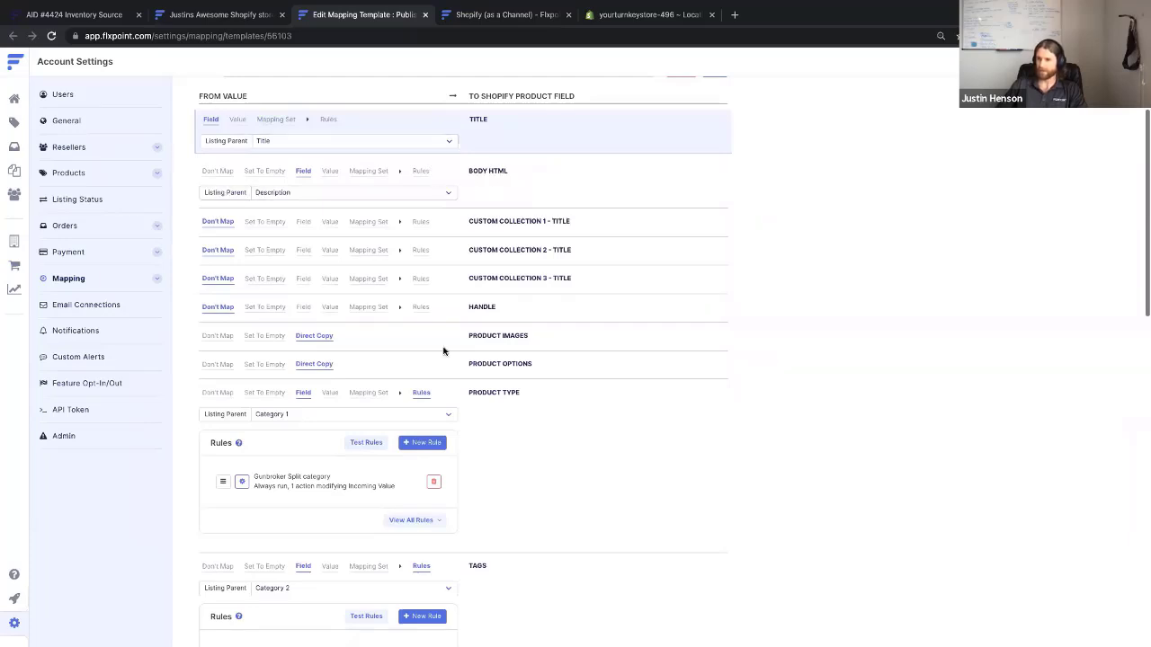
{"action": "scroll", "coordinate": [443, 350], "scroll_direction": "down", "scroll_amount": 1}
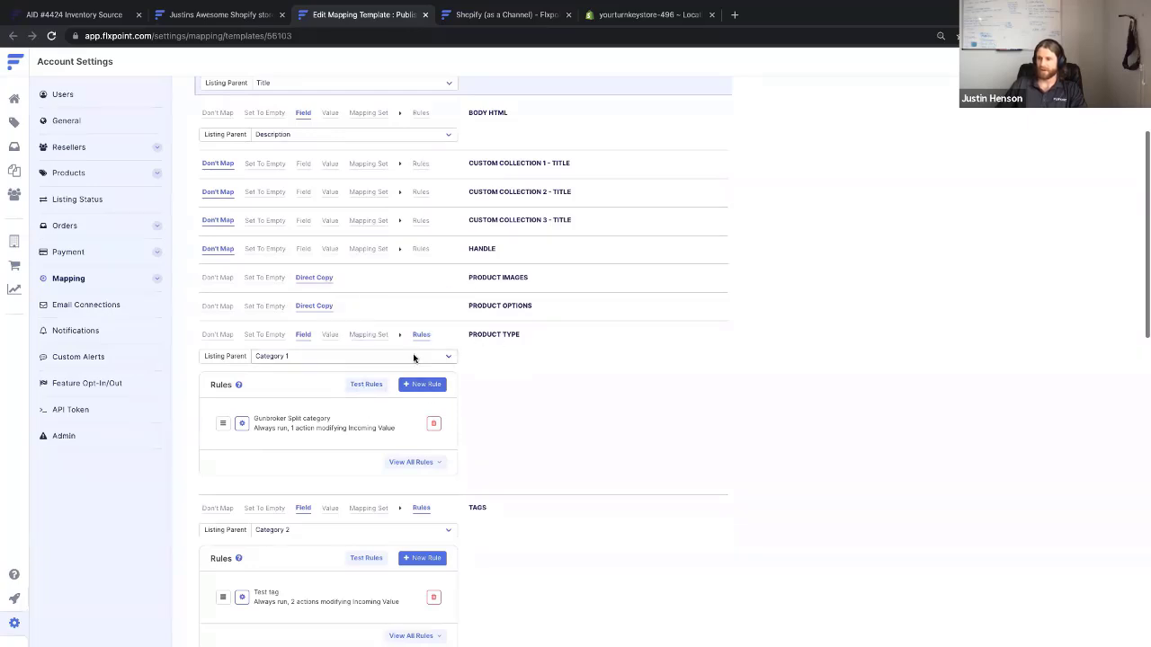
{"action": "left_click", "coordinate": [434, 423]}
{"action": "left_click", "coordinate": [434, 586]}
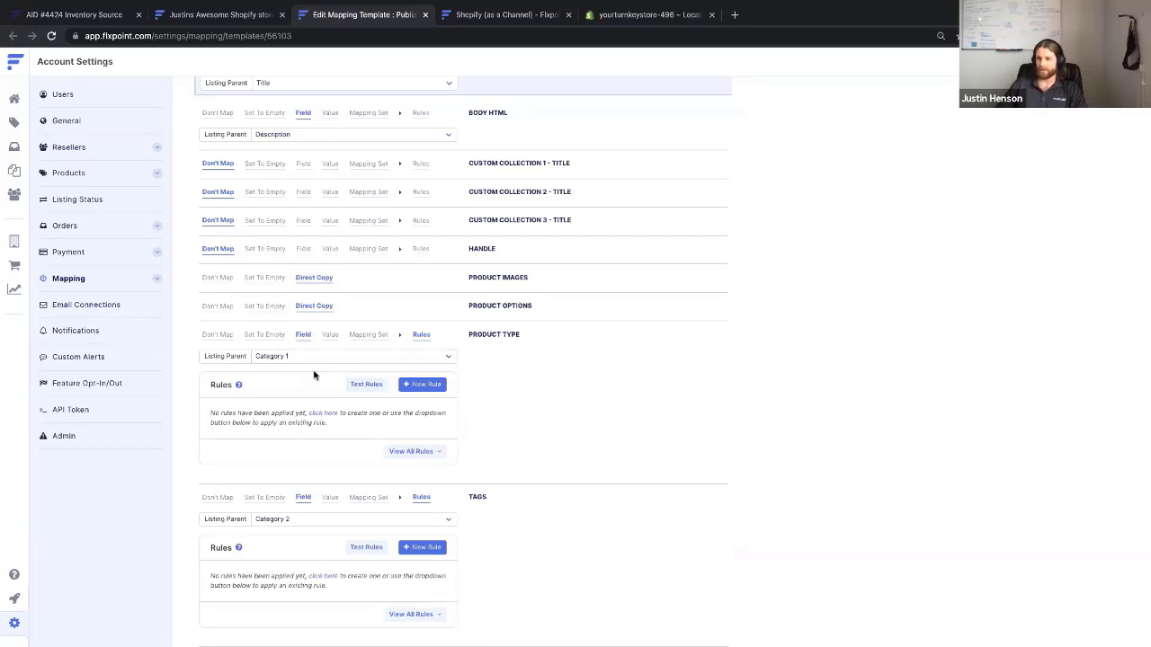
{"action": "left_click", "coordinate": [417, 337]}
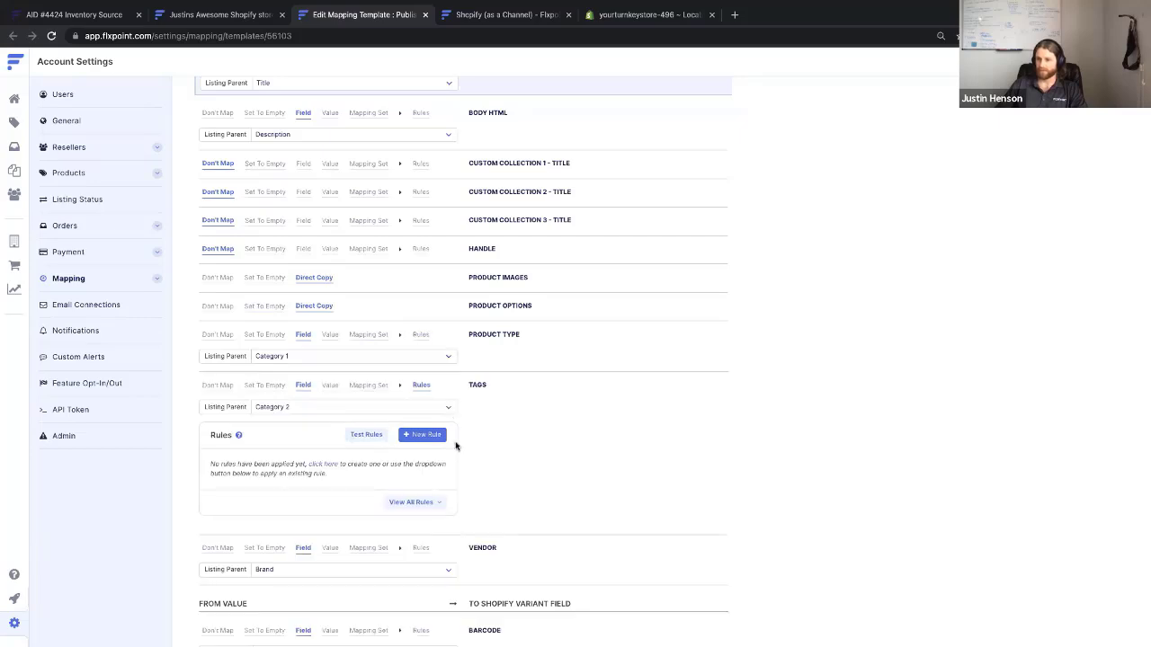
{"action": "left_click", "coordinate": [422, 387]}
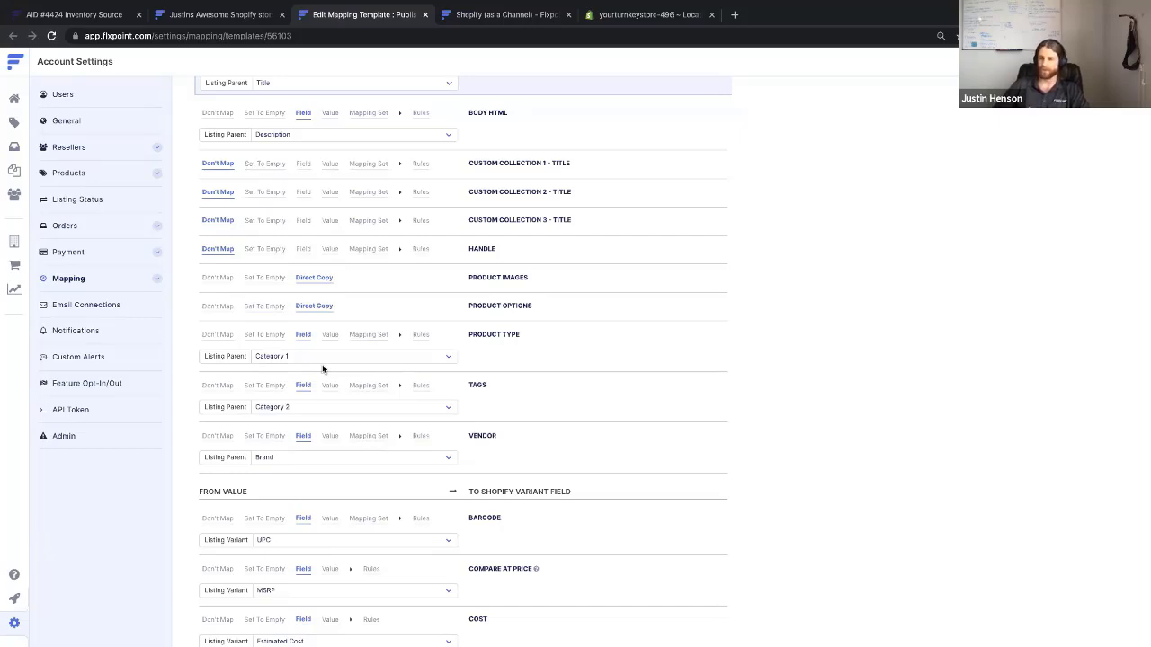
{"action": "scroll", "coordinate": [323, 369], "scroll_direction": "down", "scroll_amount": 2}
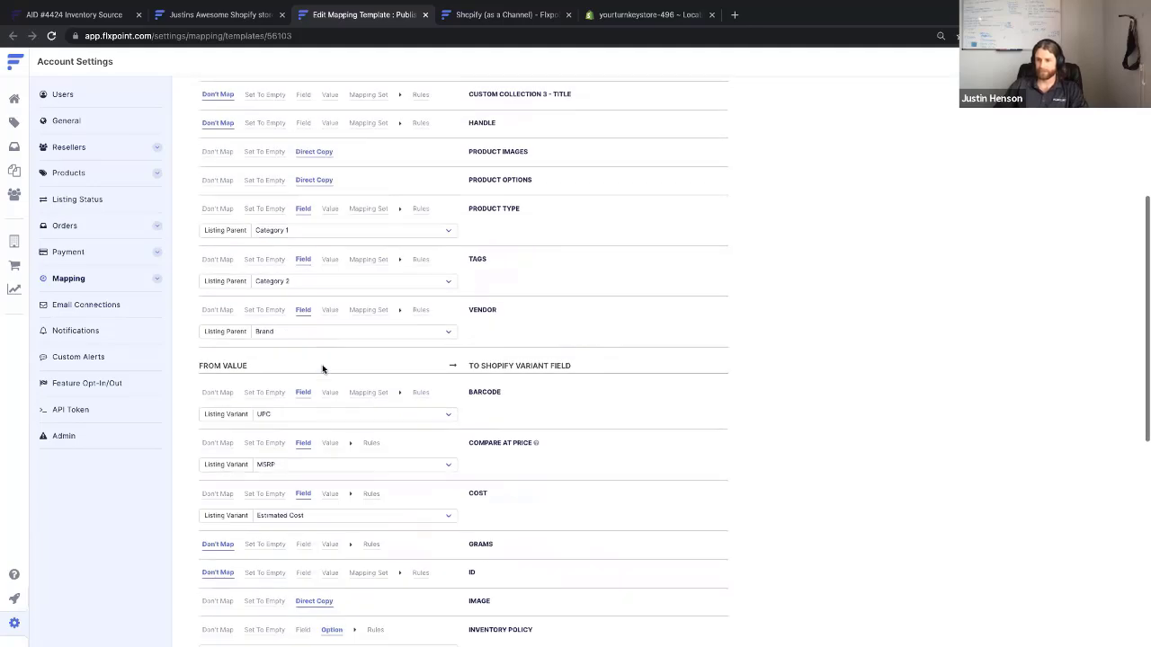
{"action": "scroll", "coordinate": [322, 369], "scroll_direction": "up", "scroll_amount": 3}
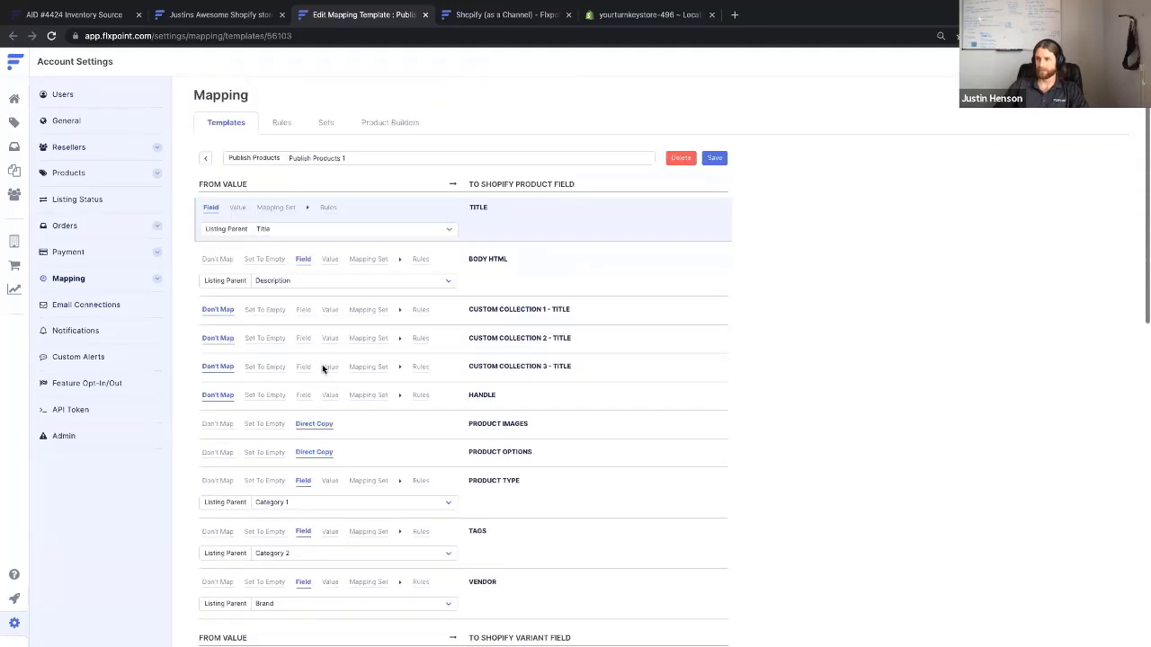
{"action": "left_click", "coordinate": [717, 161]}
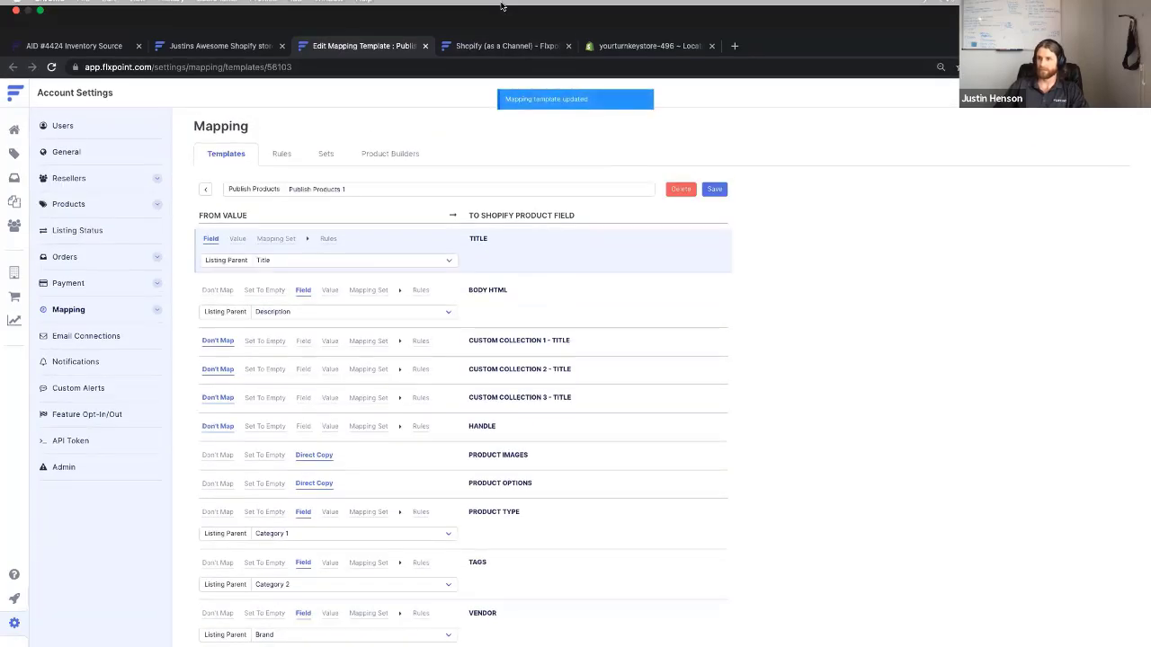
{"action": "left_click", "coordinate": [424, 45]}
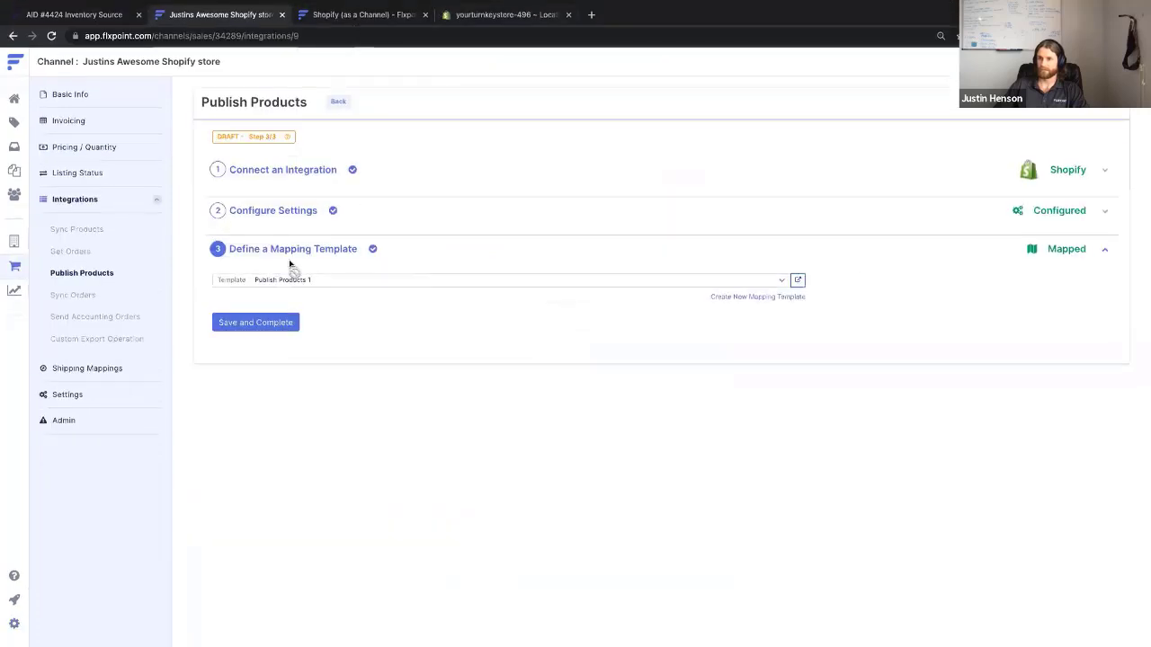
Complete Publish Products with scheduling off and start a new Sync Orders integration
{"action": "left_click", "coordinate": [259, 321]}
{"action": "left_click", "coordinate": [221, 355]}
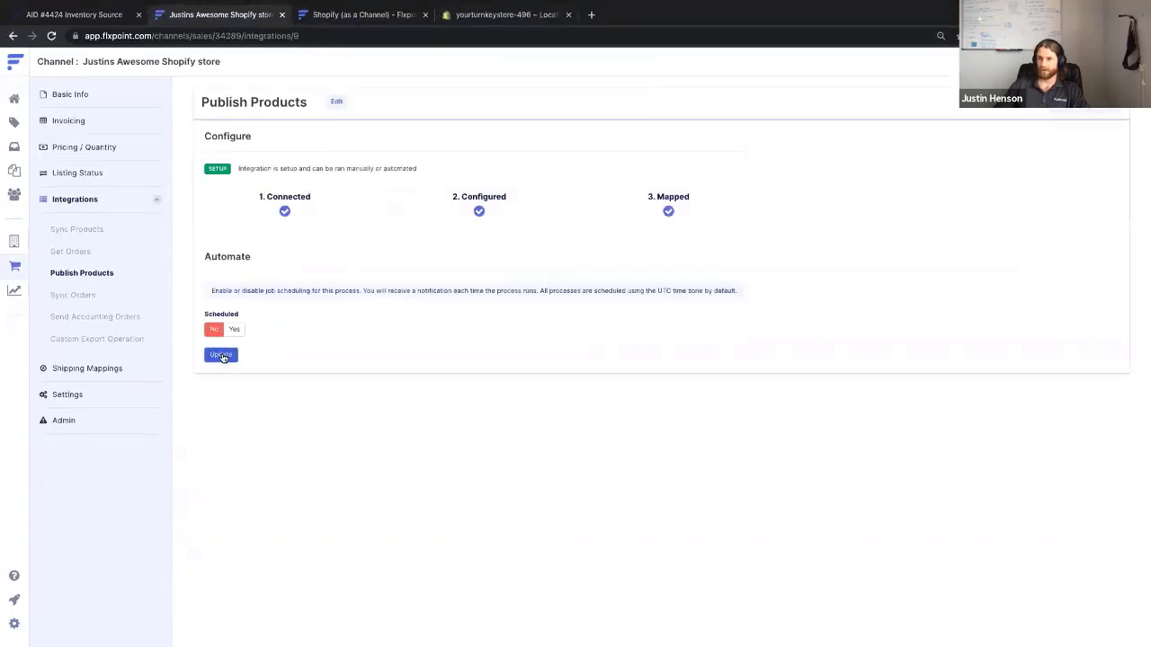
{"action": "left_click", "coordinate": [85, 297]}
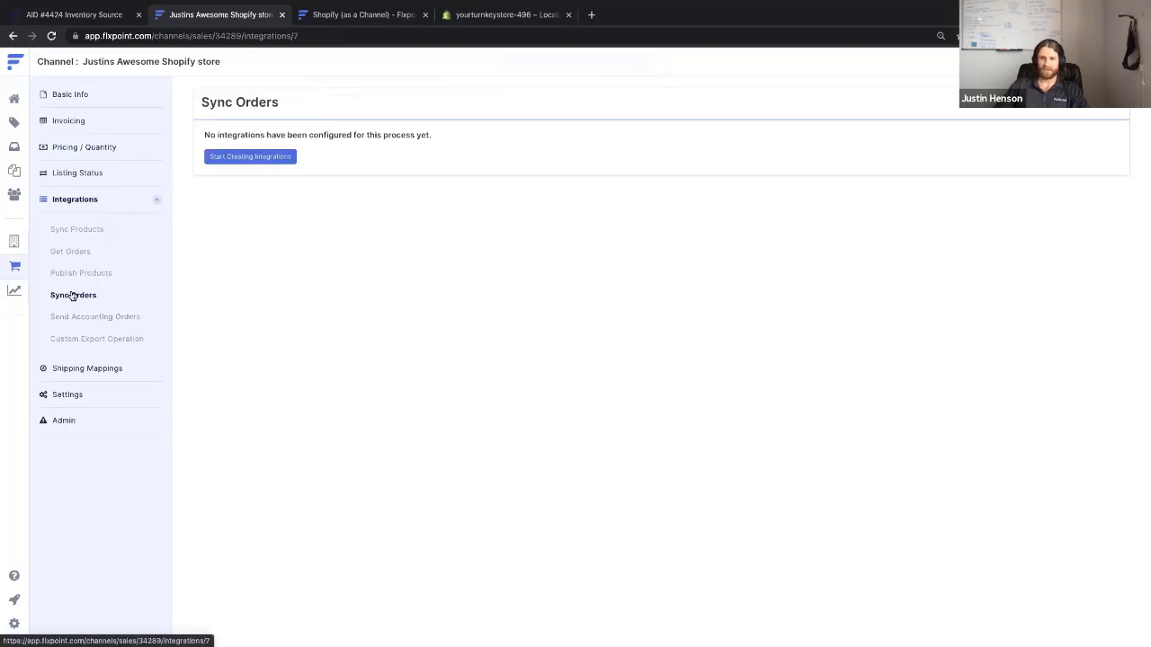
{"action": "left_click", "coordinate": [283, 157]}
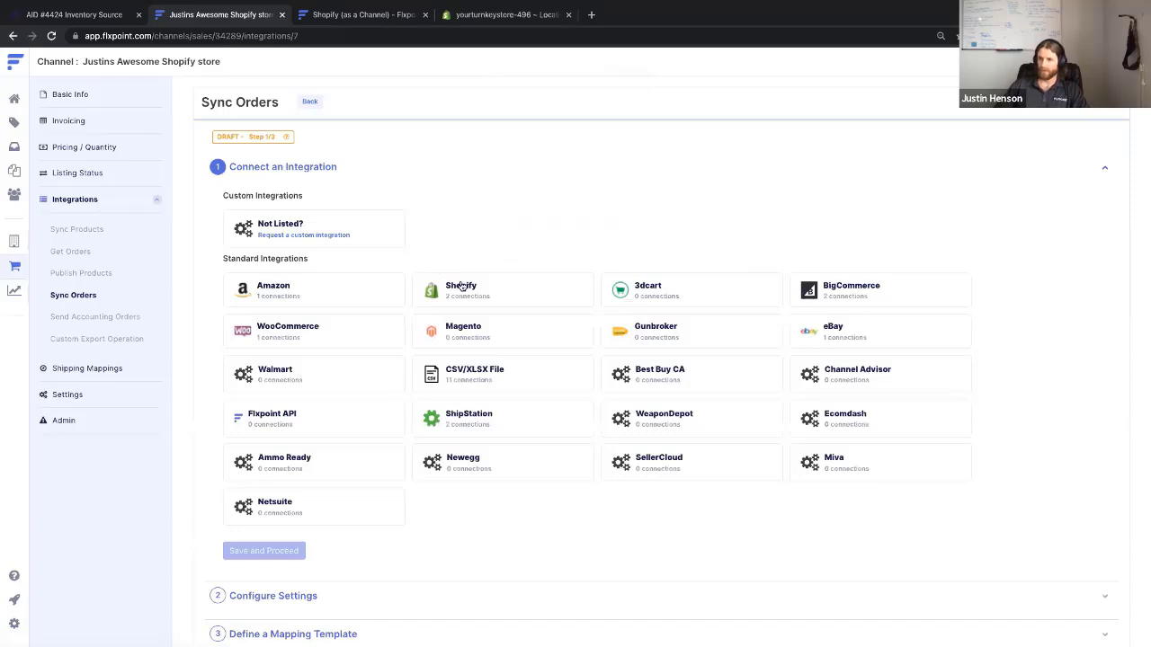
Connect Sync Orders to the Shopify store, accept its settings, and open the Sync Orders 1 template
{"action": "left_click", "coordinate": [461, 287]}
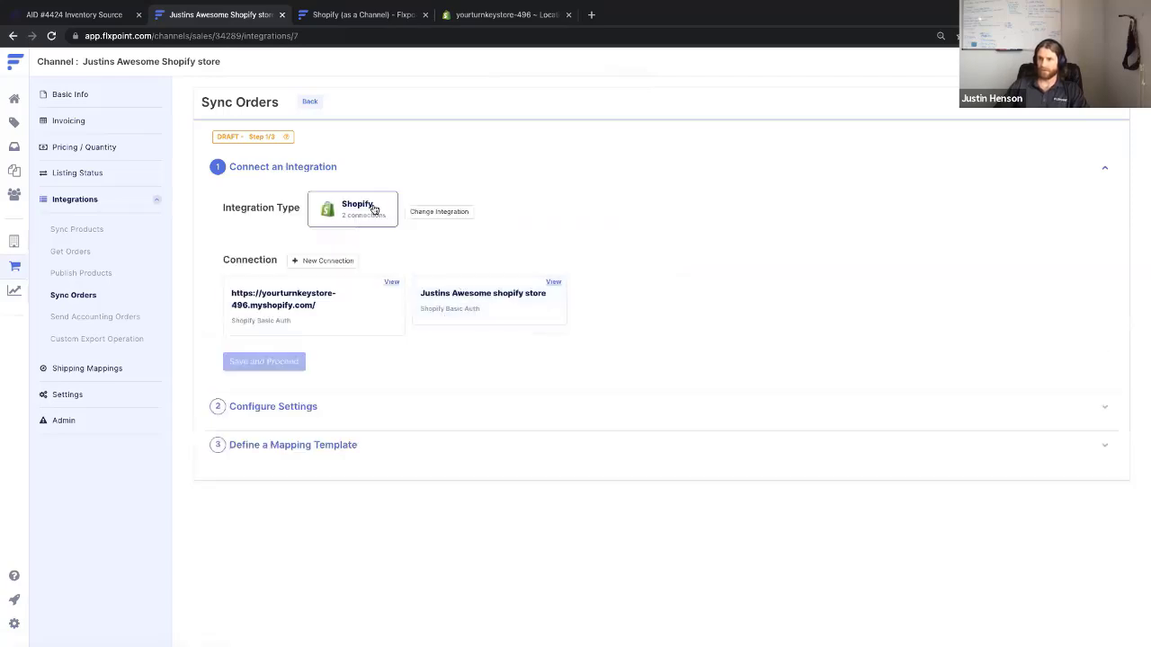
{"action": "left_click", "coordinate": [468, 308]}
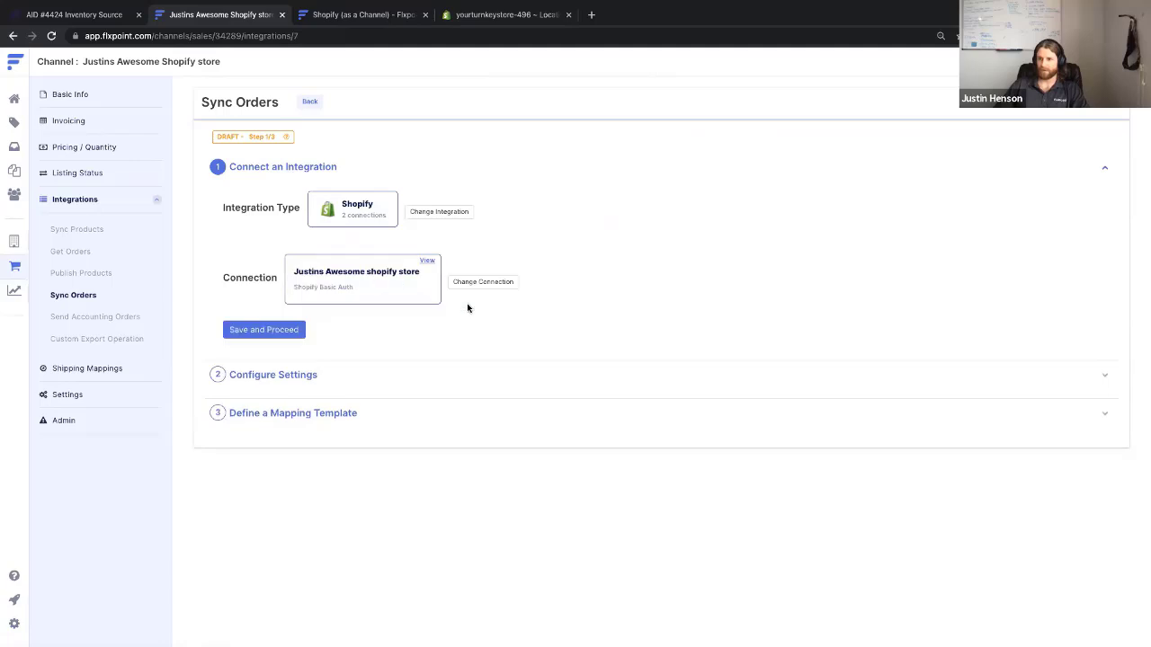
{"action": "left_click", "coordinate": [254, 329]}
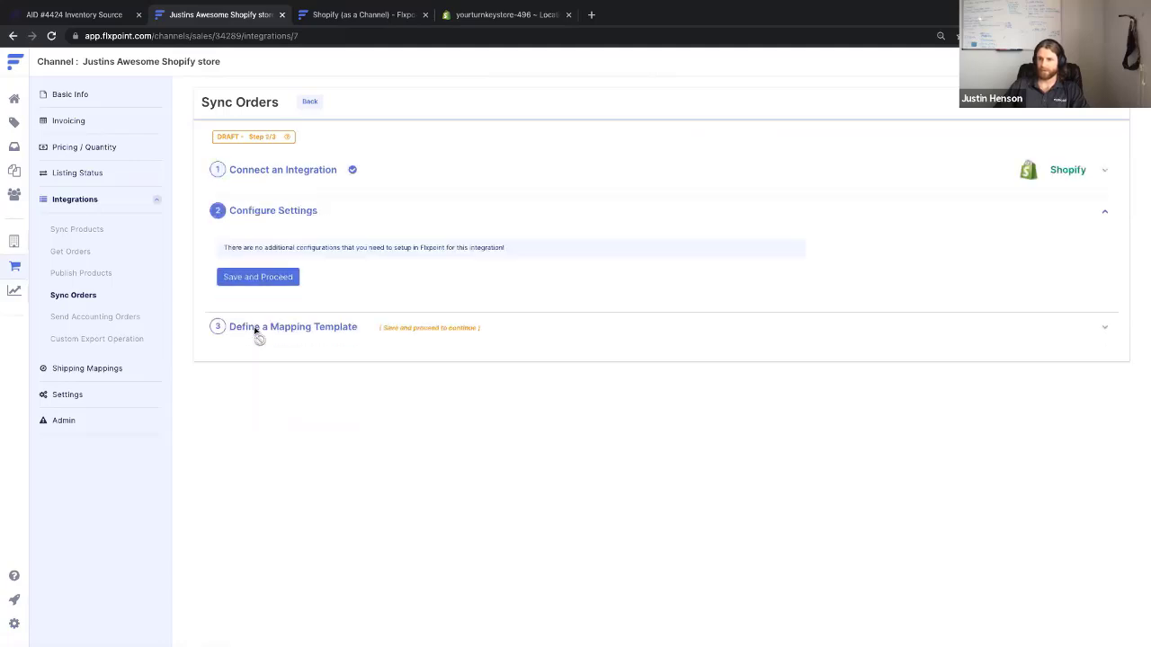
{"action": "left_click", "coordinate": [275, 279]}
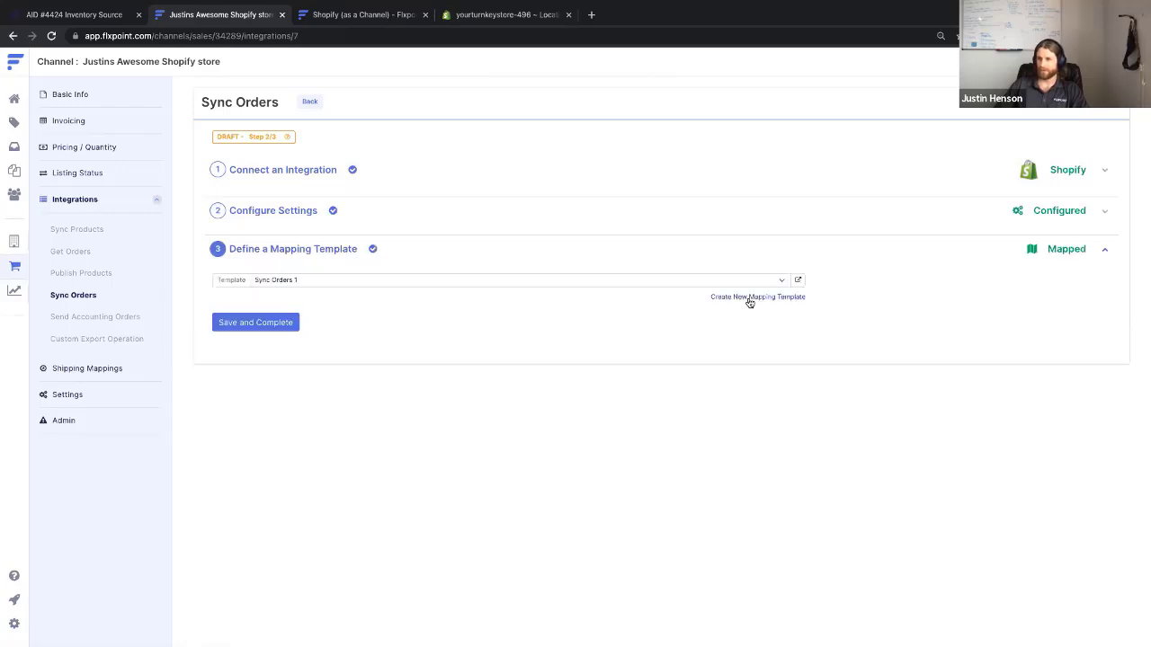
{"action": "left_click", "coordinate": [798, 282]}
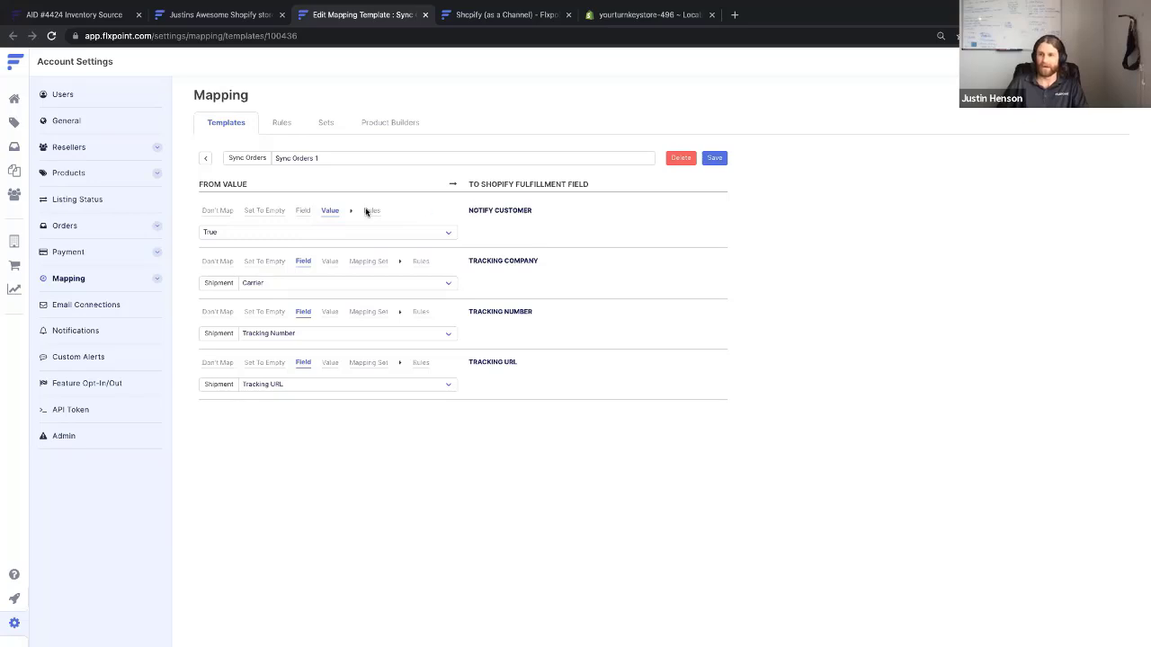
Keep Notify Customer at True, save the Sync Orders 1 template, and complete the integration
{"action": "left_click", "coordinate": [277, 235]}
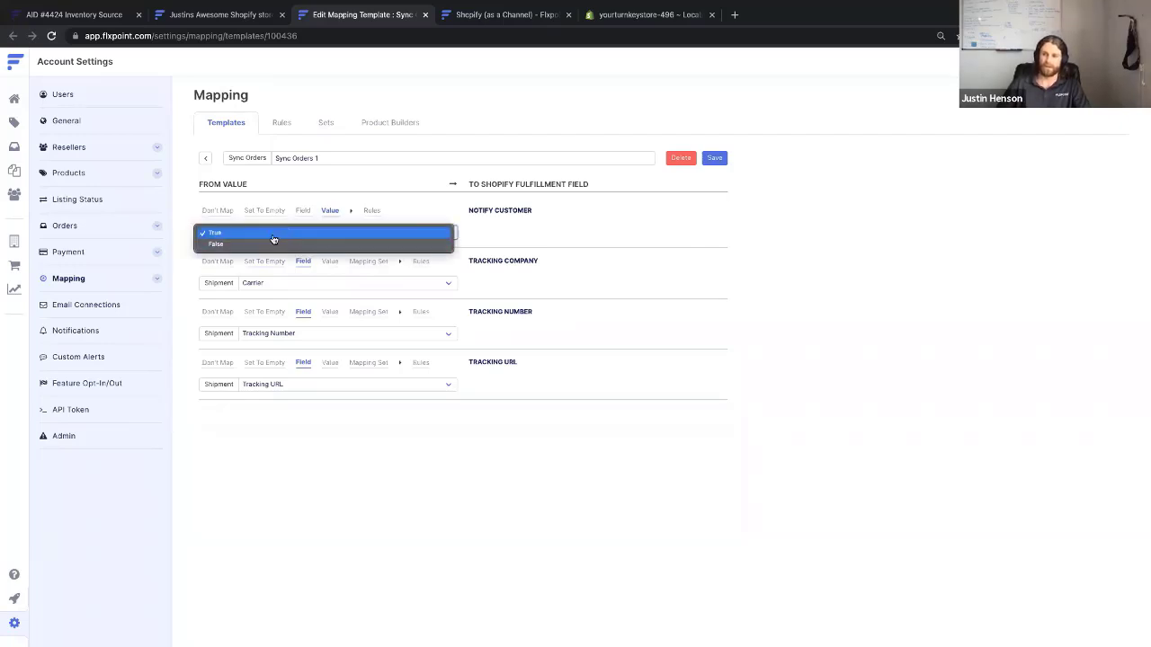
{"action": "left_click", "coordinate": [338, 205]}
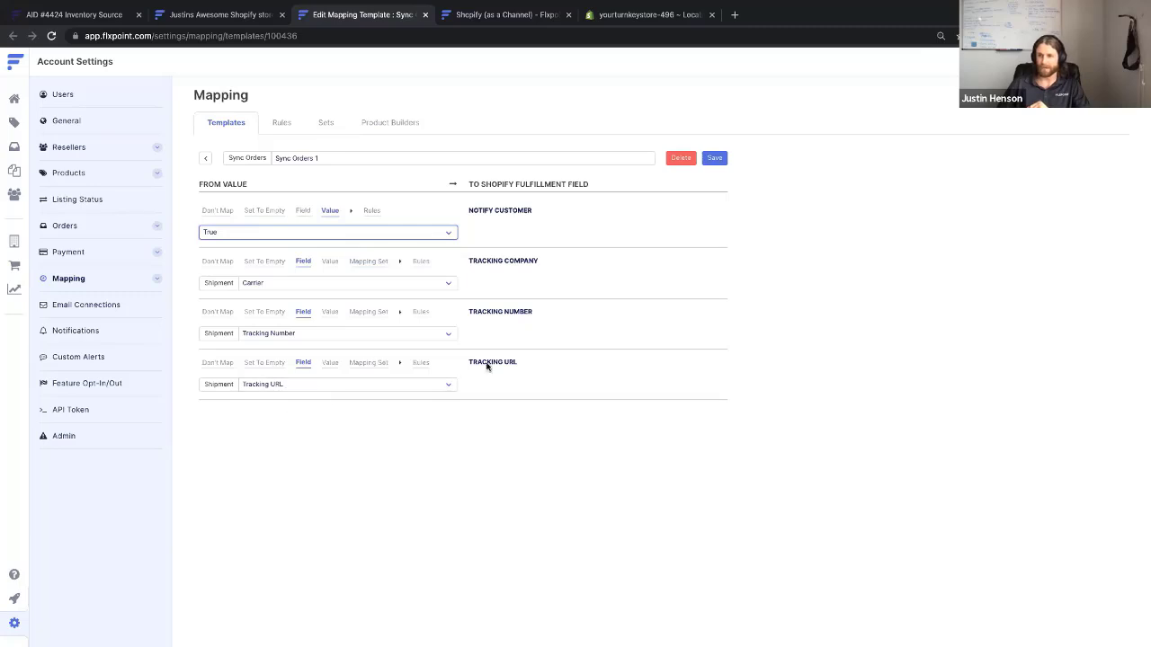
{"action": "left_click", "coordinate": [714, 158]}
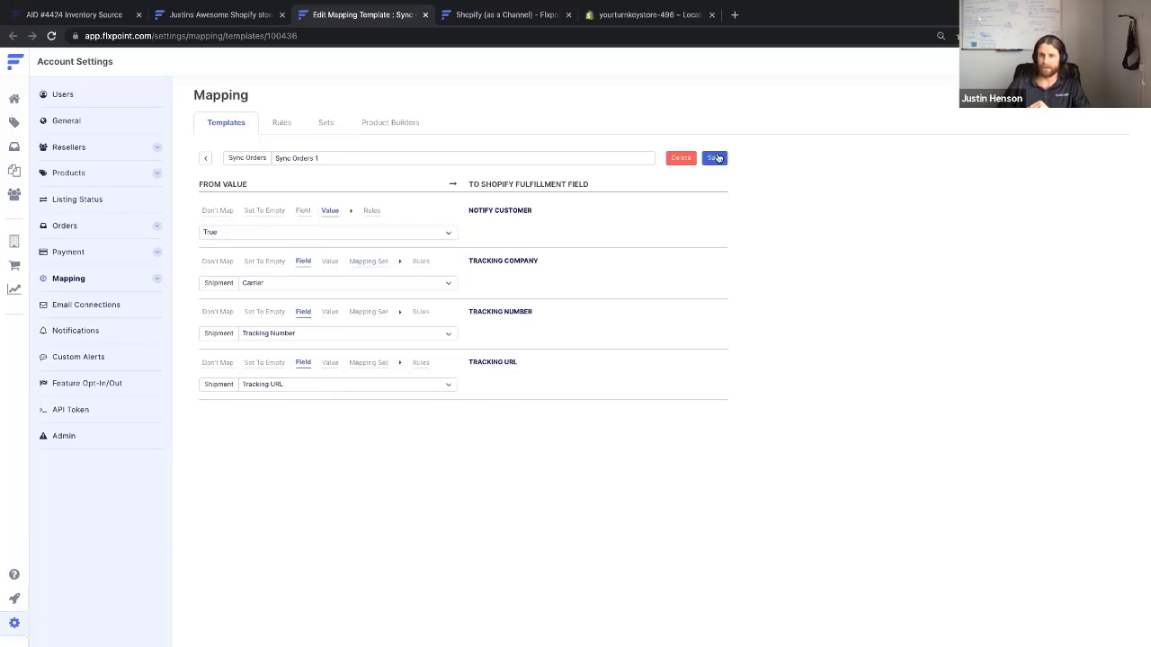
{"action": "left_click", "coordinate": [425, 14]}
{"action": "left_click", "coordinate": [283, 322]}
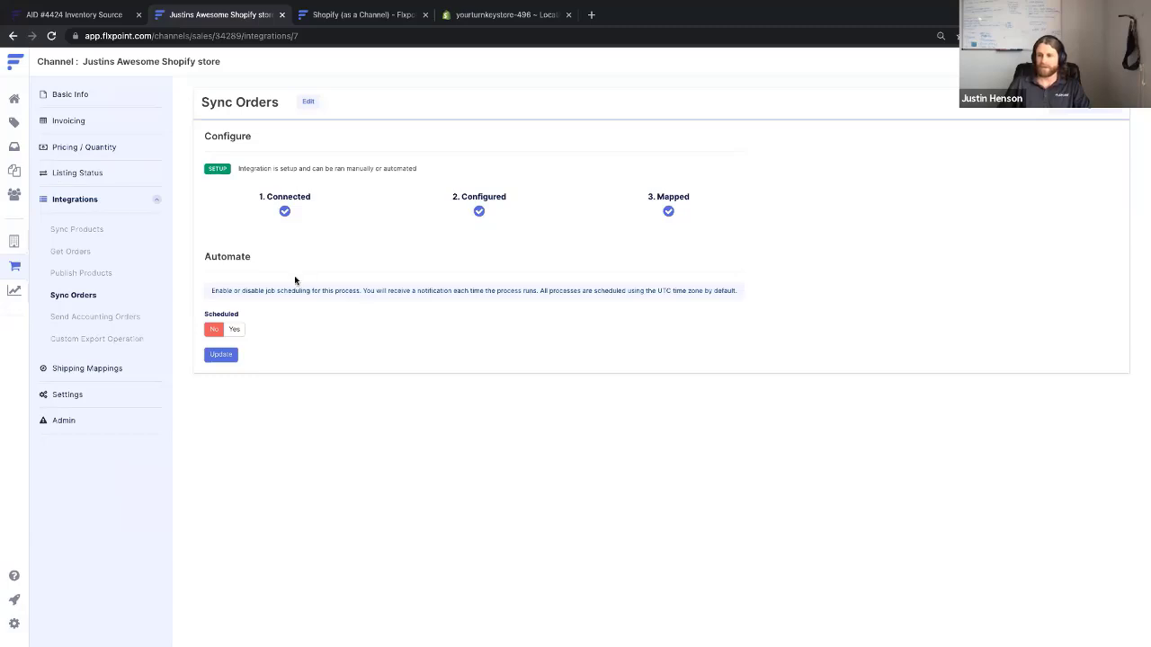
Reopen the Amazon channel's Publish Products integration for editing and continue to its settings step
{"action": "left_click", "coordinate": [81, 229]}
{"action": "left_click", "coordinate": [87, 200]}
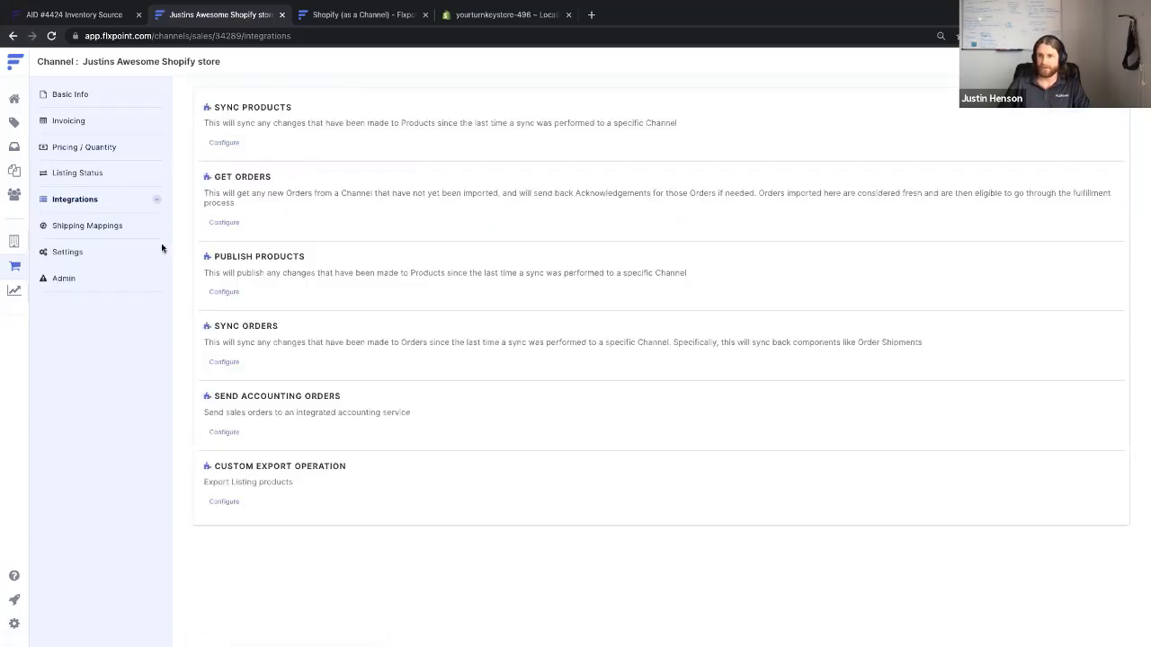
{"action": "left_click", "coordinate": [15, 266]}
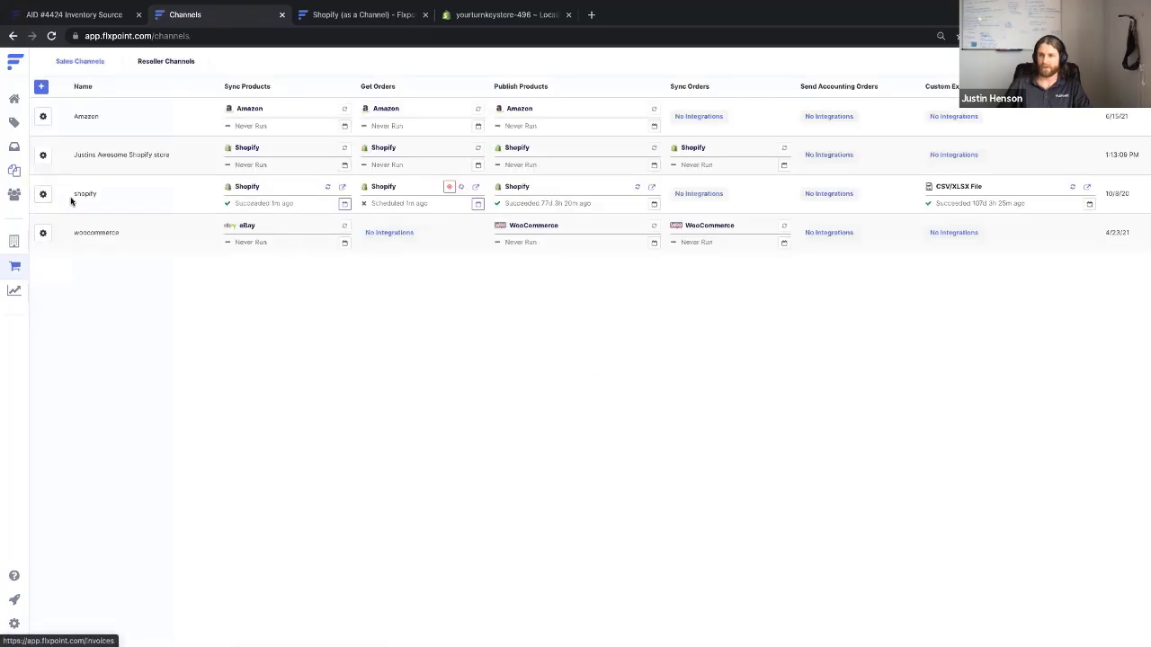
{"action": "left_click", "coordinate": [43, 116]}
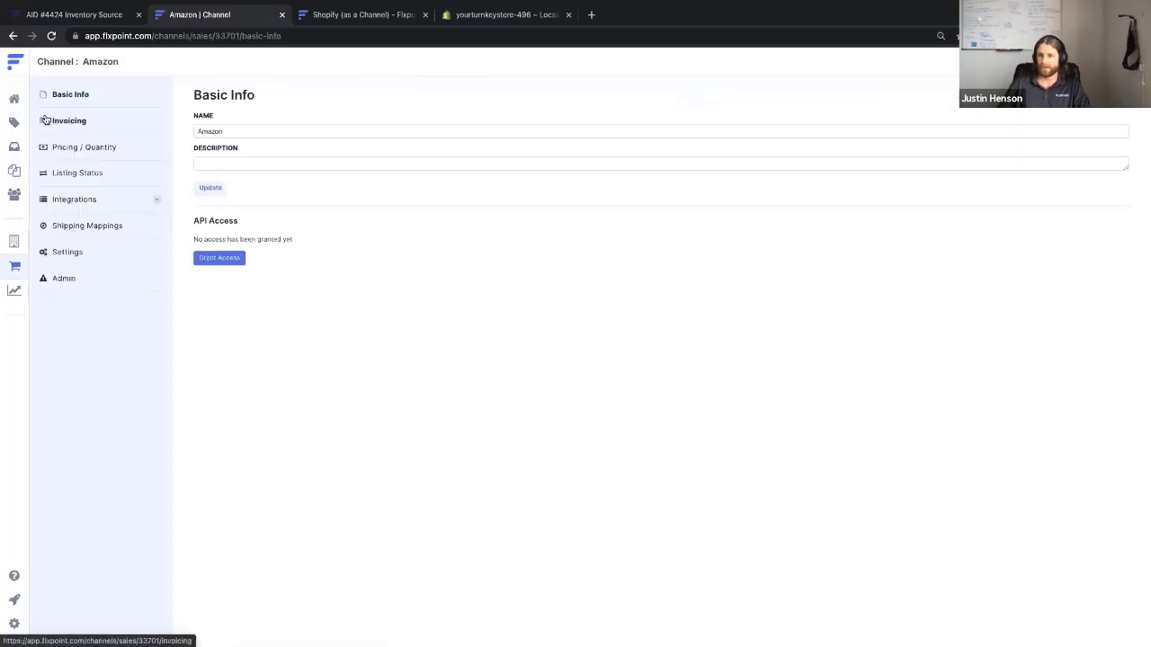
{"action": "left_click", "coordinate": [117, 200]}
{"action": "left_click", "coordinate": [226, 293]}
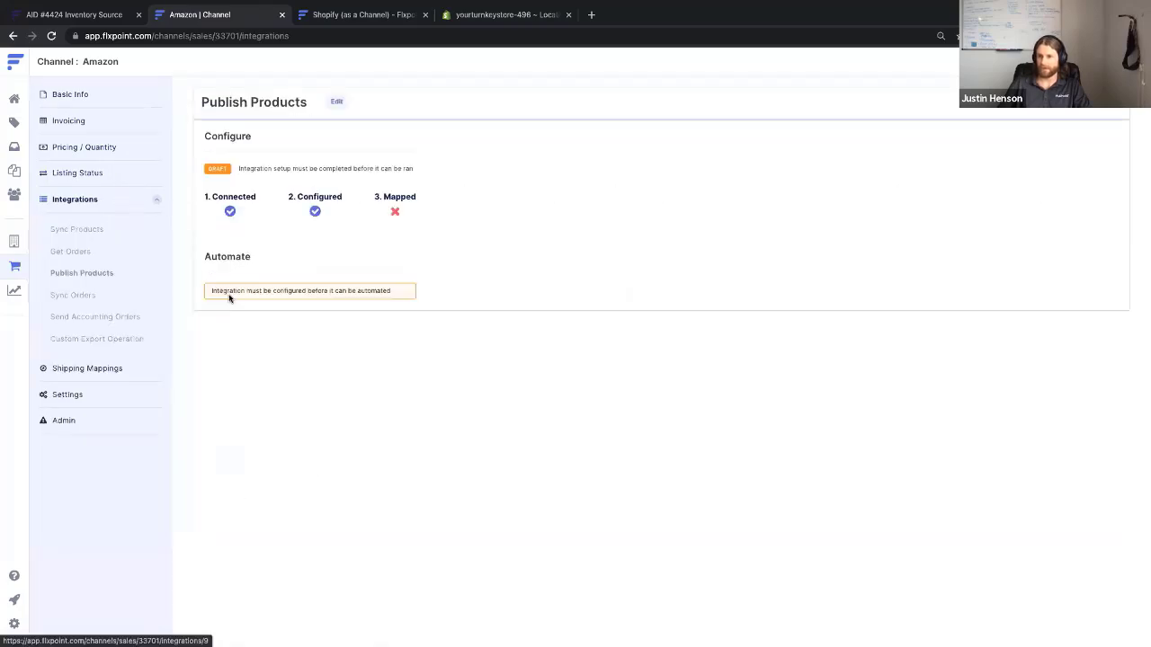
{"action": "left_click", "coordinate": [336, 102]}
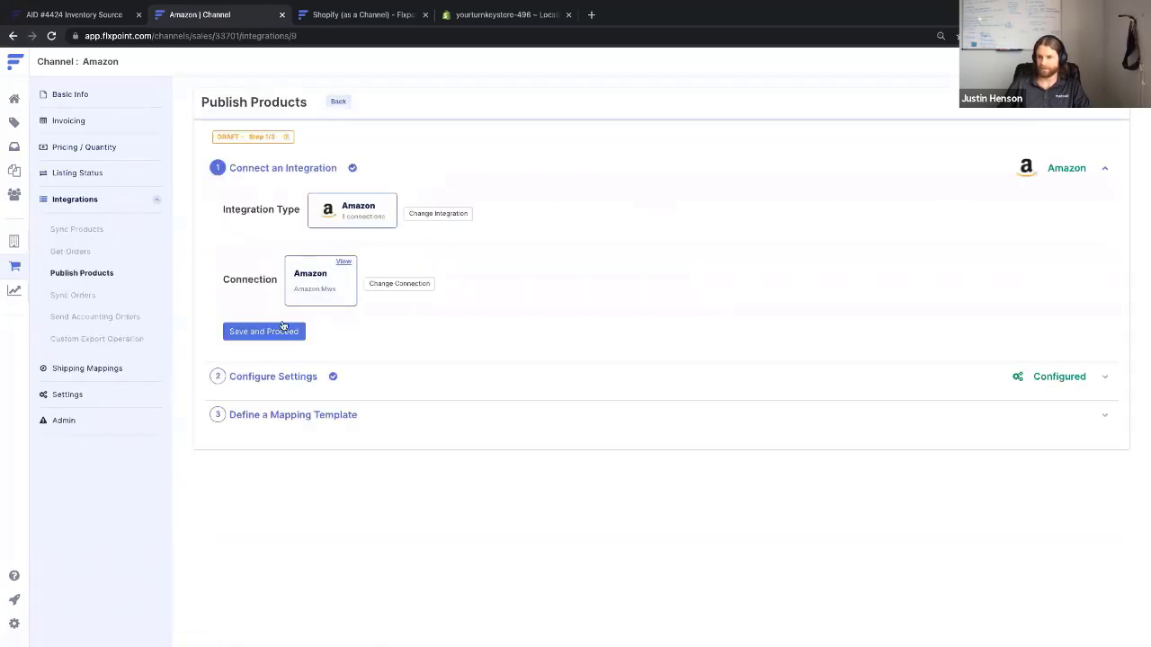
{"action": "left_click", "coordinate": [282, 331]}
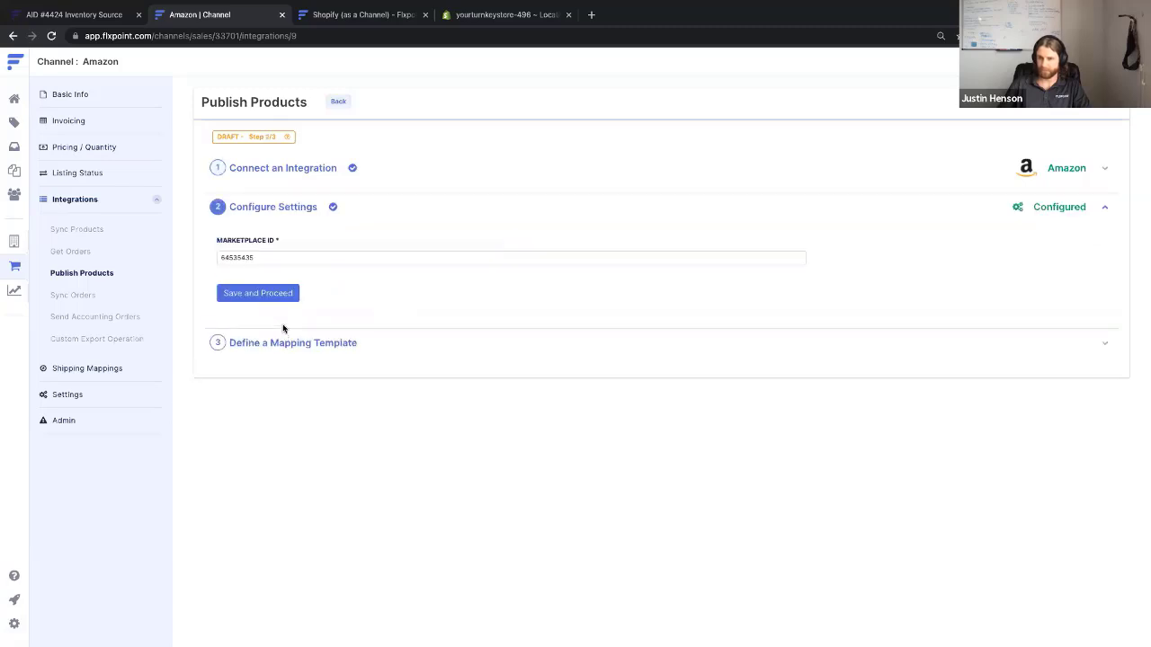
Clear the existing Marketplace ID value
{"action": "left_click_drag", "start_coordinate": [271, 257], "coordinate": [218, 252]}
{"action": "left_click", "coordinate": [277, 257]}
{"action": "key", "text": "BackSpace"}
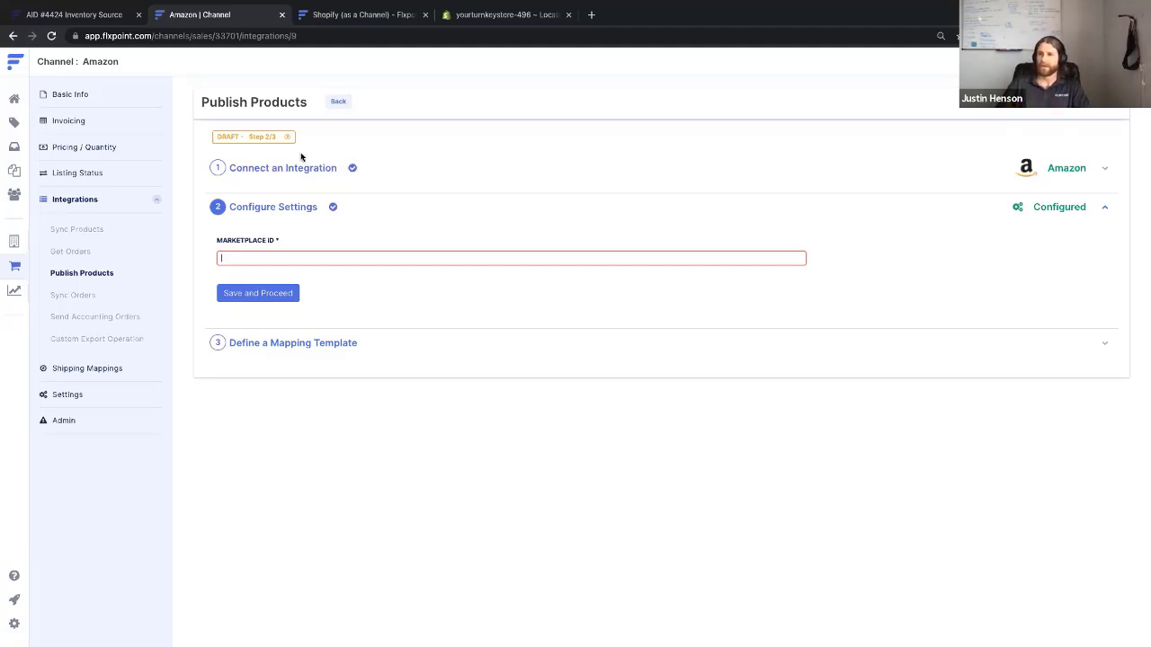
Look up and copy the US Marketplace ID ATVPDKIKX0DER from the Amazon documentation page
{"action": "left_click", "coordinate": [349, 15]}
{"action": "scroll", "coordinate": [49, 317], "scroll_direction": "up", "scroll_amount": 7}
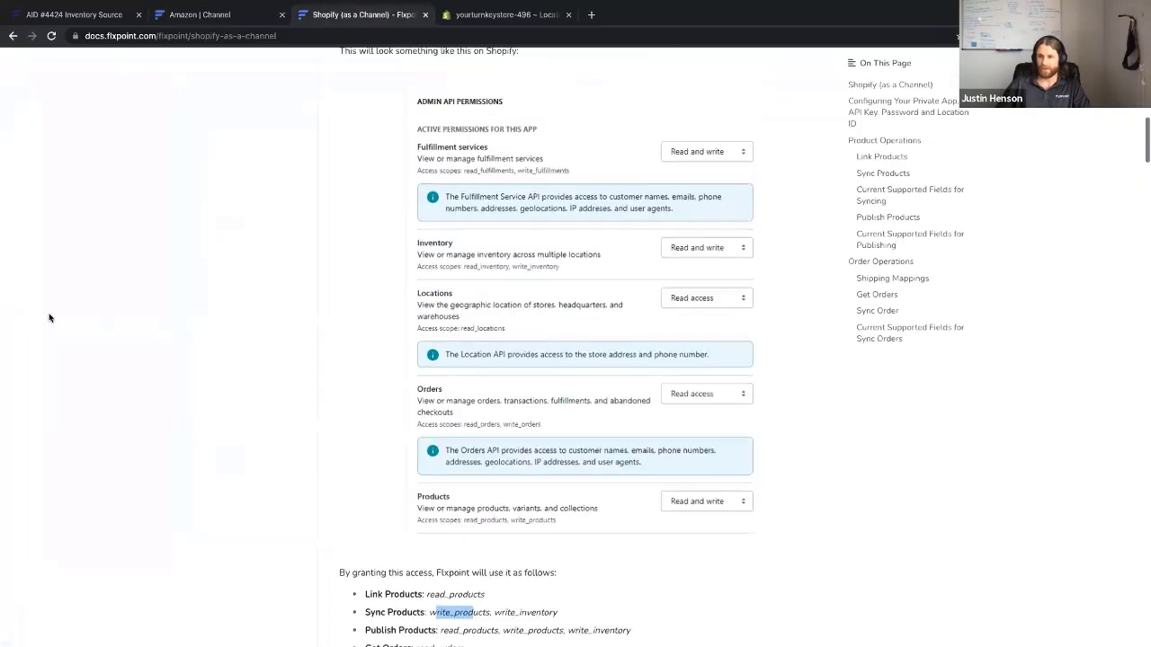
{"action": "scroll", "coordinate": [50, 317], "scroll_direction": "up", "scroll_amount": 10}
{"action": "left_click", "coordinate": [222, 286]}
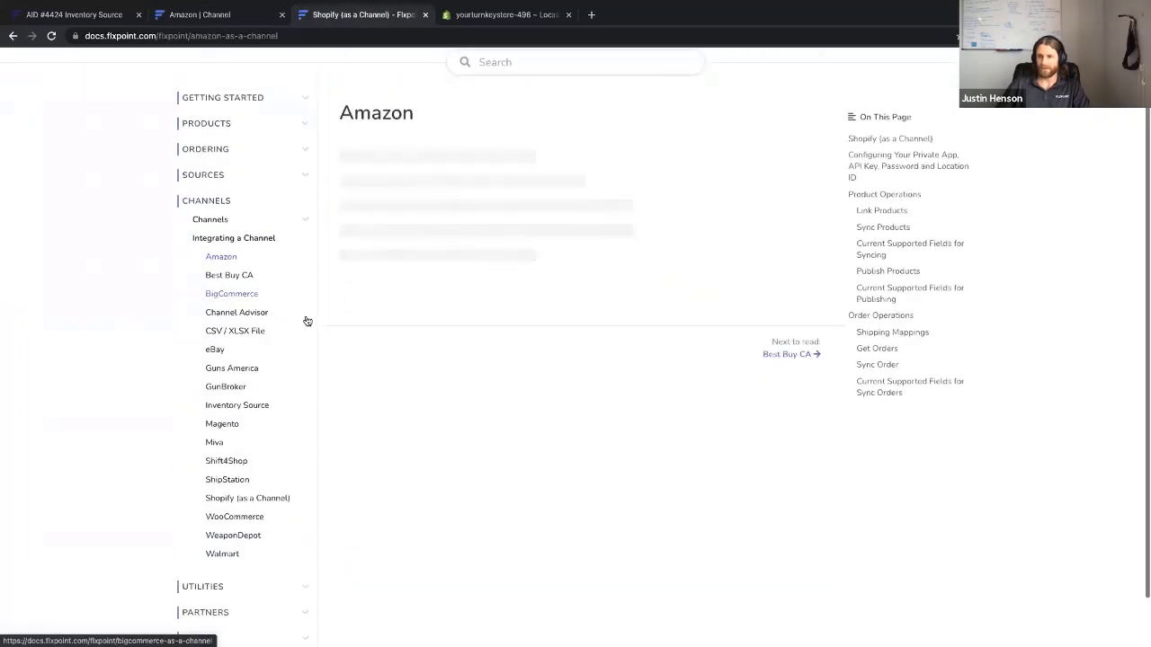
{"action": "scroll", "coordinate": [470, 405], "scroll_direction": "down", "scroll_amount": 10}
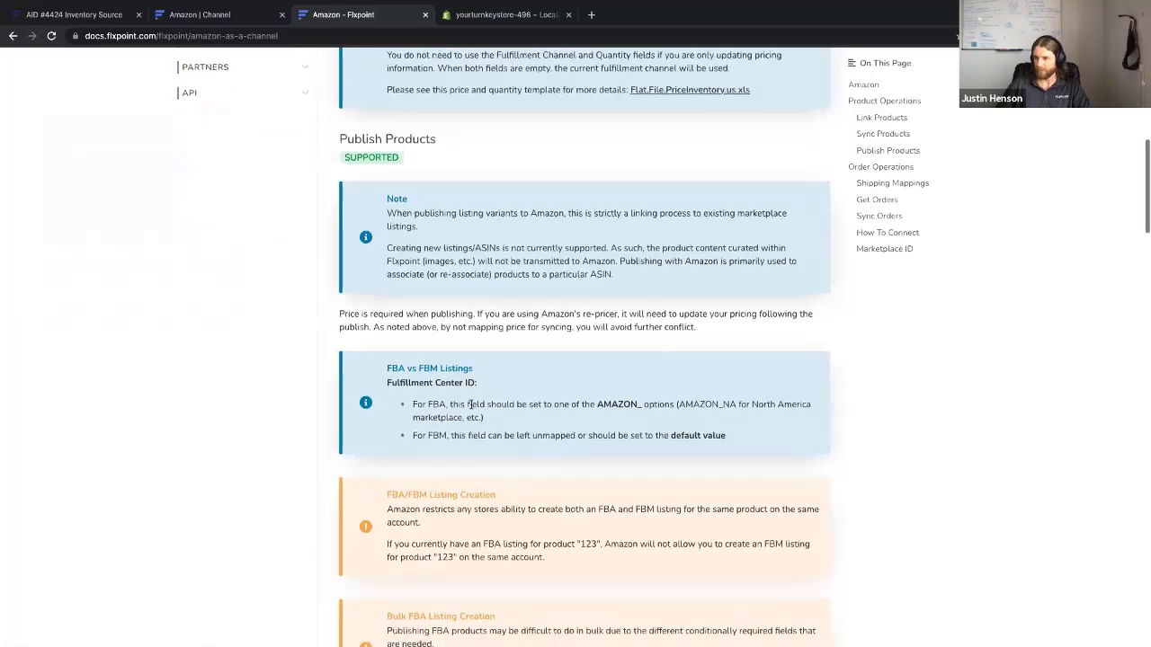
{"action": "scroll", "coordinate": [470, 408], "scroll_direction": "down", "scroll_amount": 20}
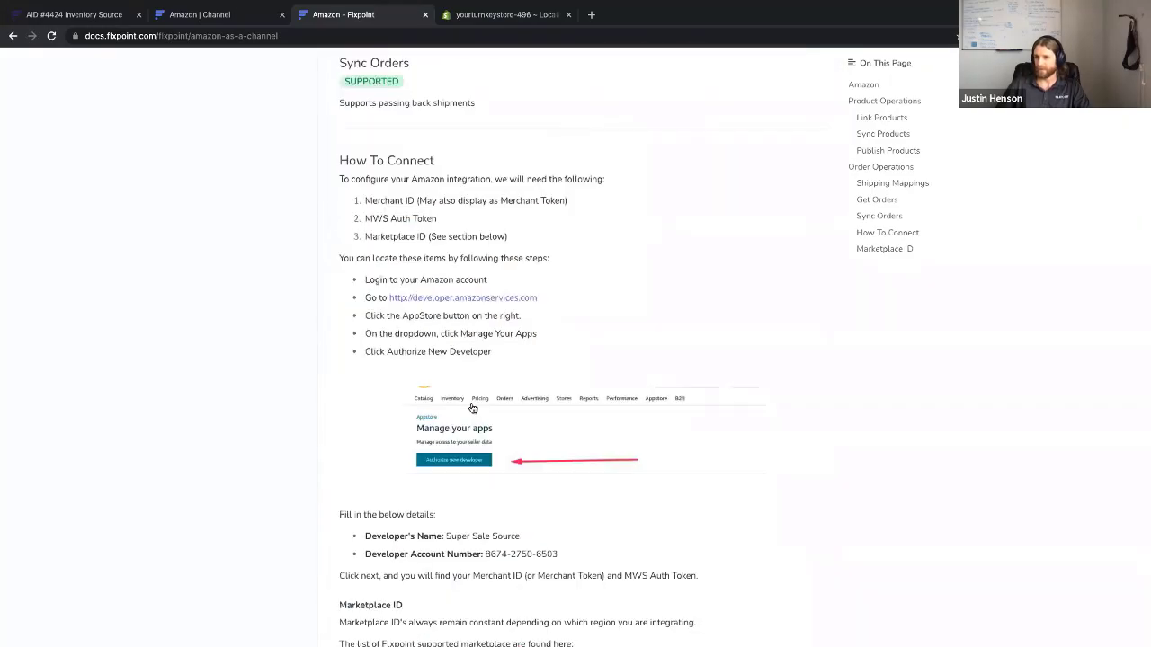
{"action": "scroll", "coordinate": [471, 409], "scroll_direction": "down", "scroll_amount": 5}
{"action": "scroll", "coordinate": [470, 409], "scroll_direction": "down", "scroll_amount": 1}
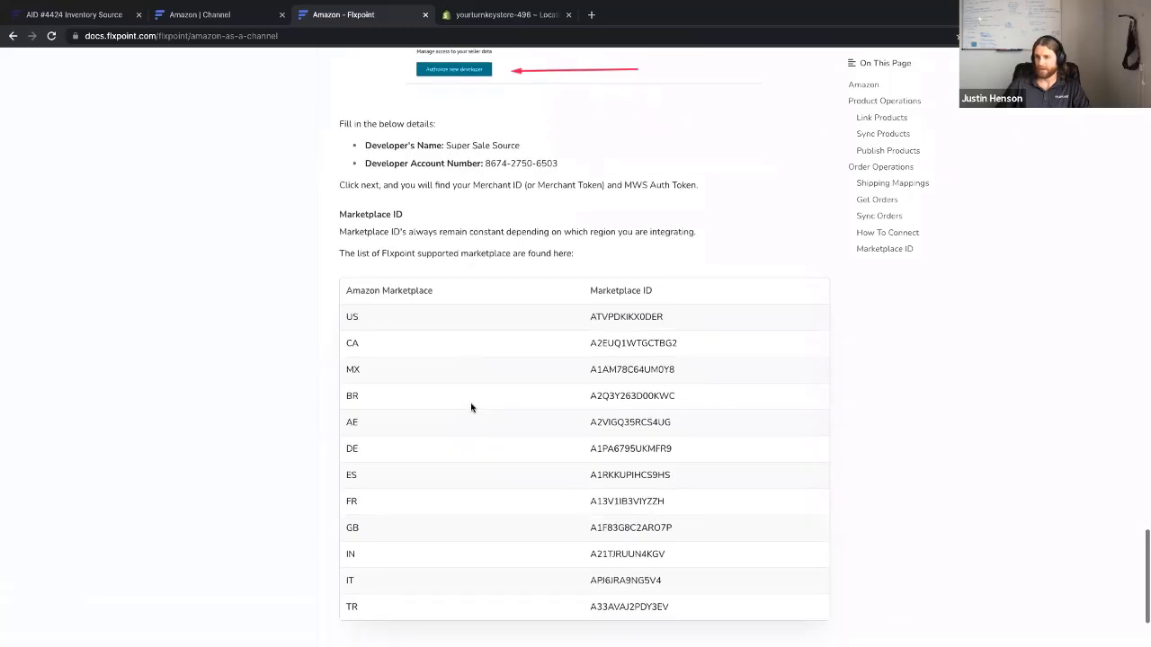
{"action": "left_click_drag", "start_coordinate": [673, 318], "coordinate": [591, 313]}
{"action": "key", "text": "ctrl+c"}
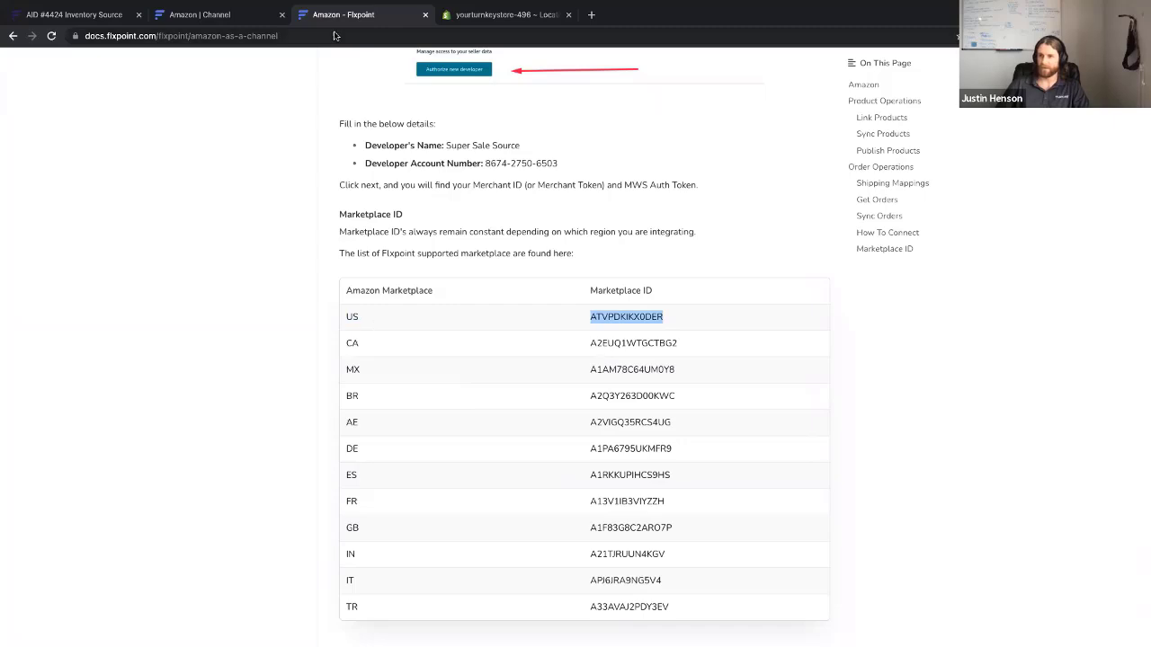
Paste ATVPDKIKX0DER as Amazon's Marketplace ID, save, and return to the Channels list
{"action": "left_click", "coordinate": [262, 18]}
{"action": "key", "text": "ctrl+v"}
{"action": "left_click", "coordinate": [277, 294]}
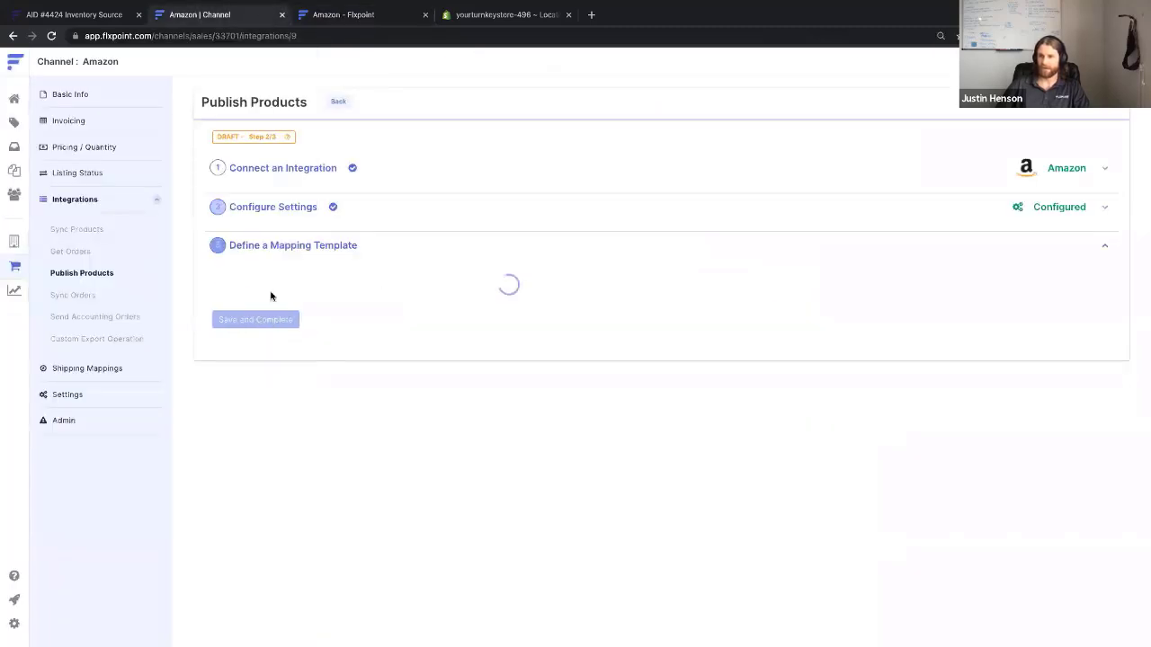
{"action": "left_click", "coordinate": [340, 102]}
{"action": "left_click", "coordinate": [15, 267]}
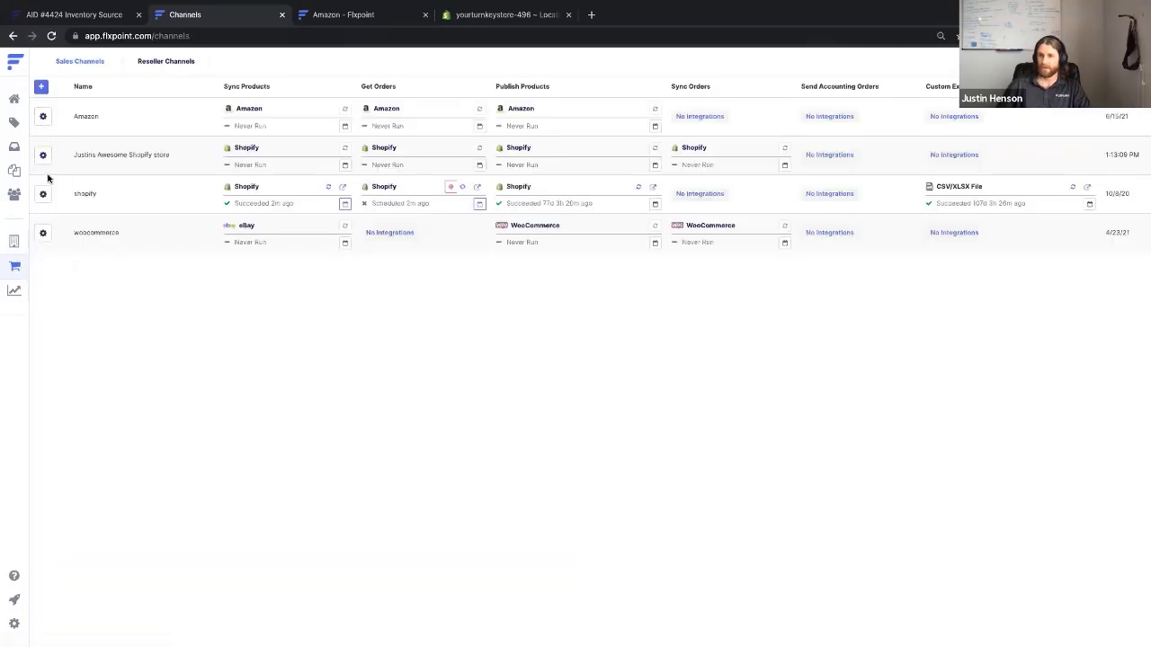
Set woocommerce's Publish Products integration to WooCommerce using the woo connection
{"action": "left_click", "coordinate": [42, 233]}
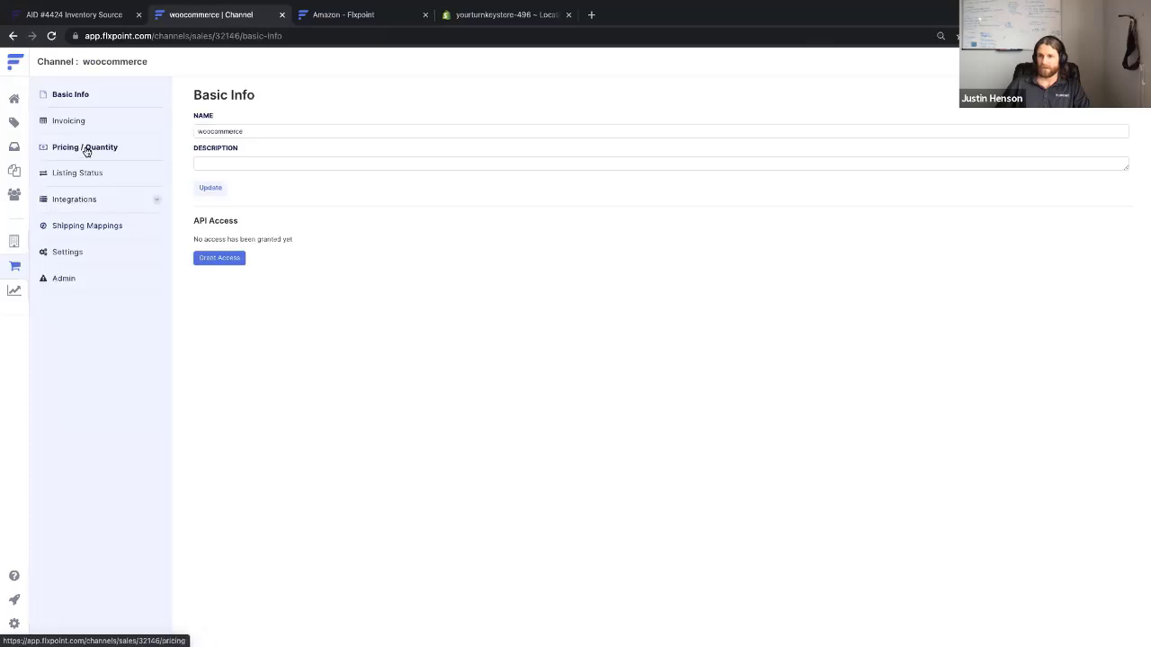
{"action": "left_click", "coordinate": [87, 199]}
{"action": "left_click", "coordinate": [241, 292]}
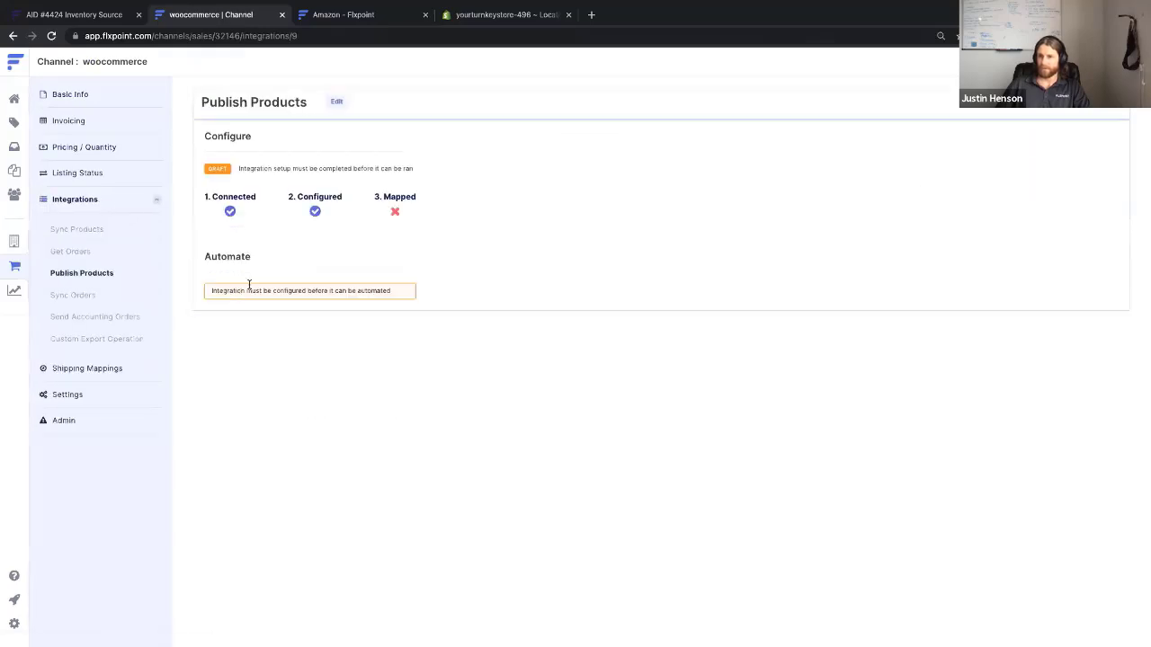
{"action": "left_click", "coordinate": [336, 101]}
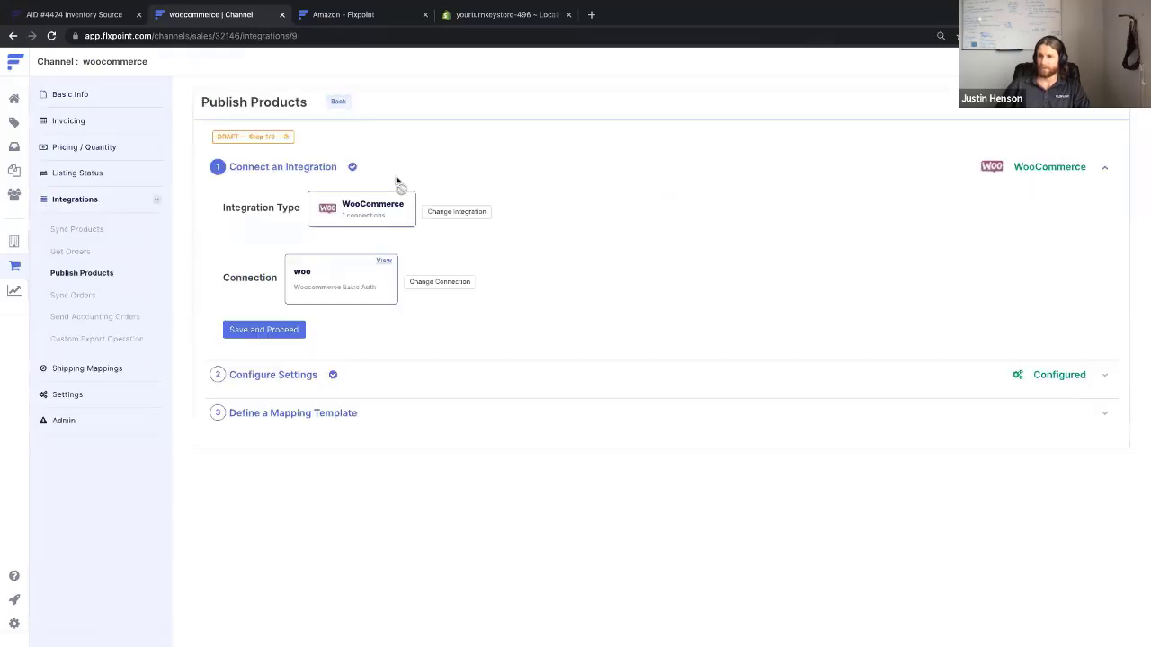
{"action": "left_click", "coordinate": [456, 222]}
{"action": "left_click", "coordinate": [289, 337]}
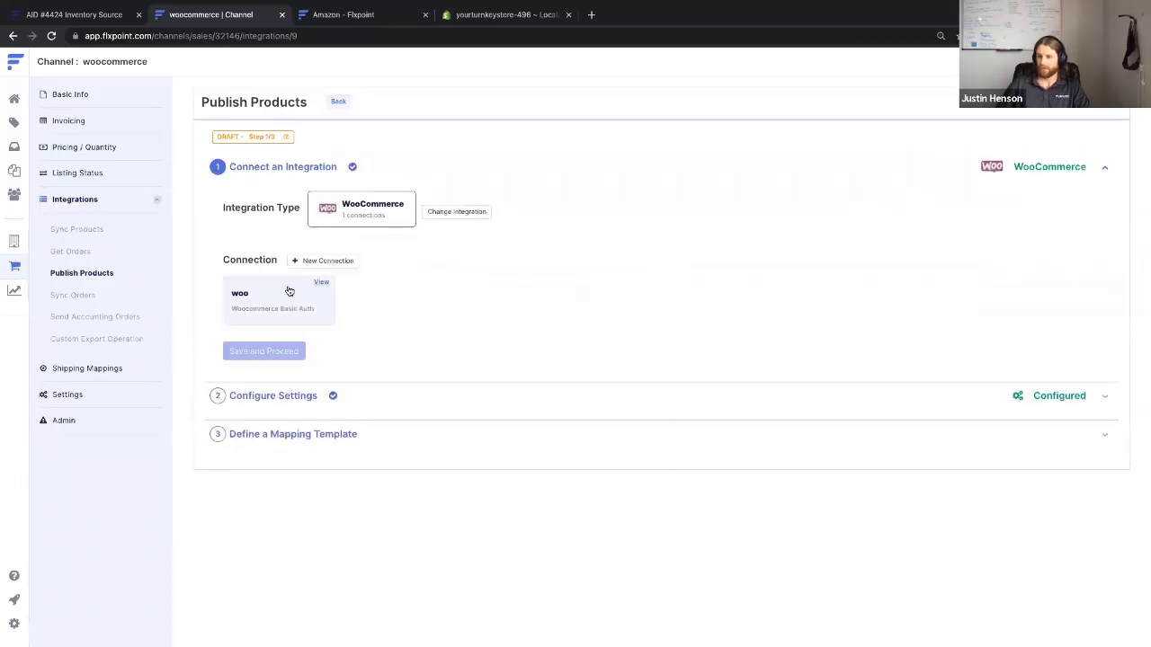
{"action": "left_click", "coordinate": [288, 291]}
{"action": "left_click", "coordinate": [286, 332]}
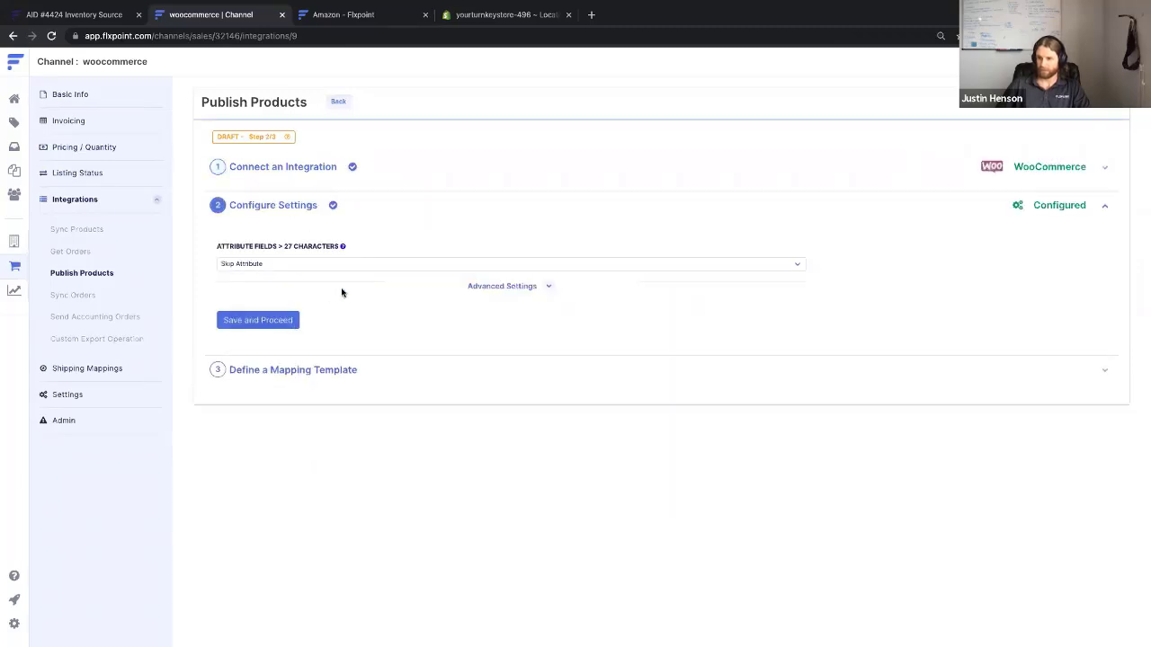
Truncate long attributes to 27 characters and upload attributes as custom attributes
{"action": "left_click", "coordinate": [550, 286]}
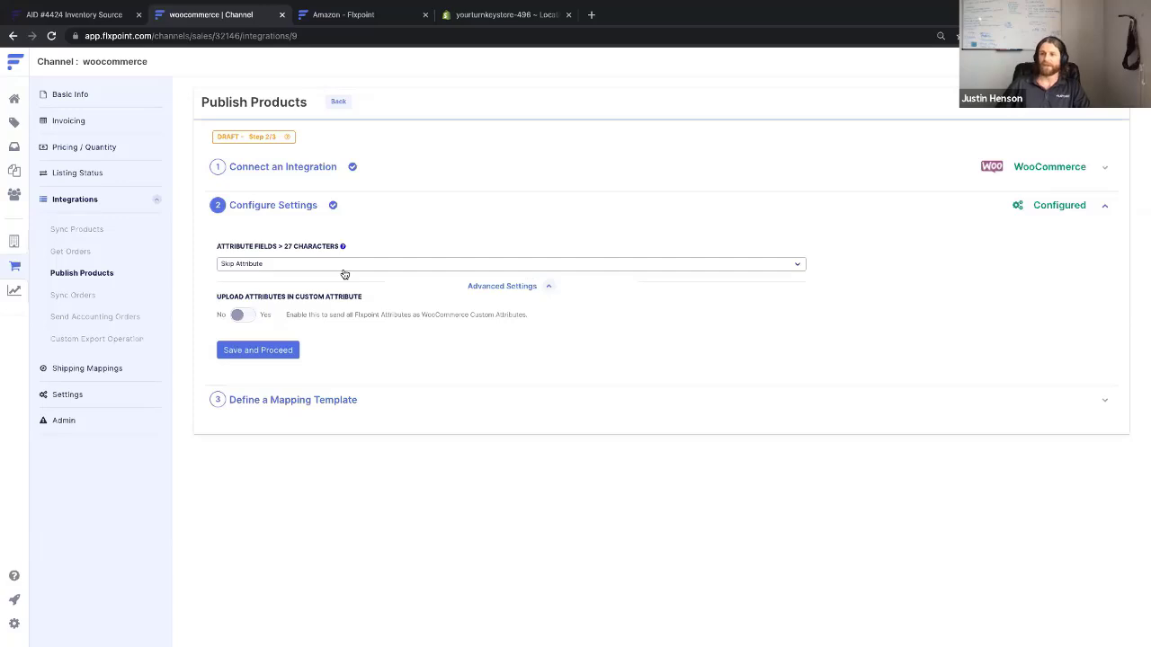
{"action": "mouse_move", "coordinate": [343, 247]}
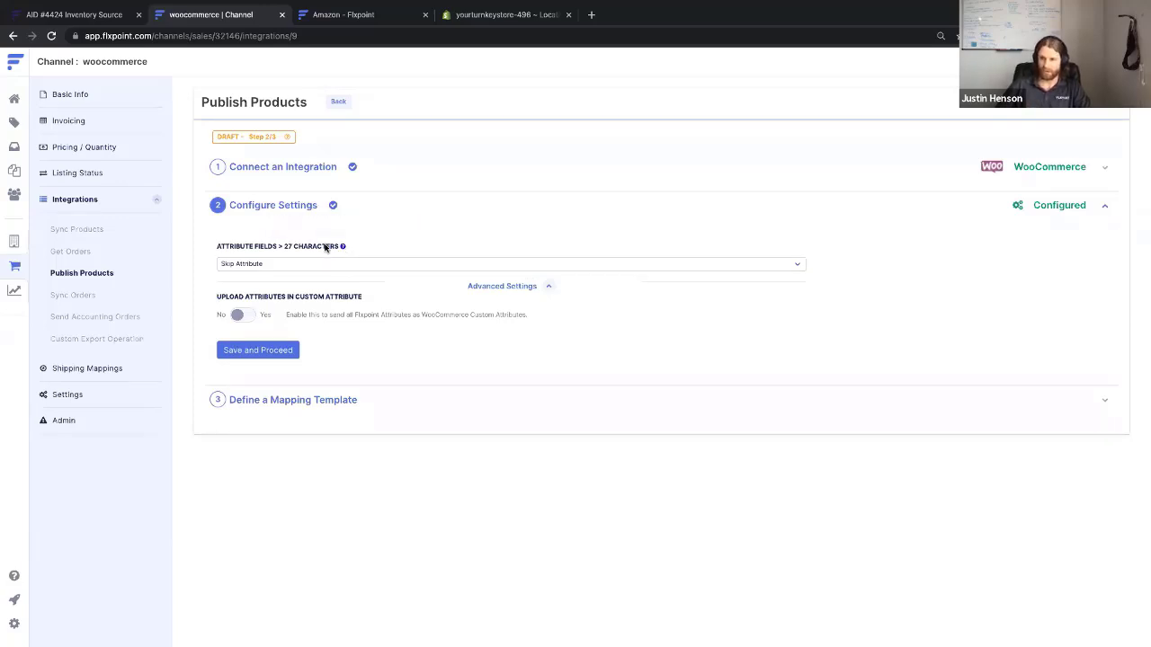
{"action": "left_click", "coordinate": [317, 263]}
{"action": "left_click", "coordinate": [312, 273]}
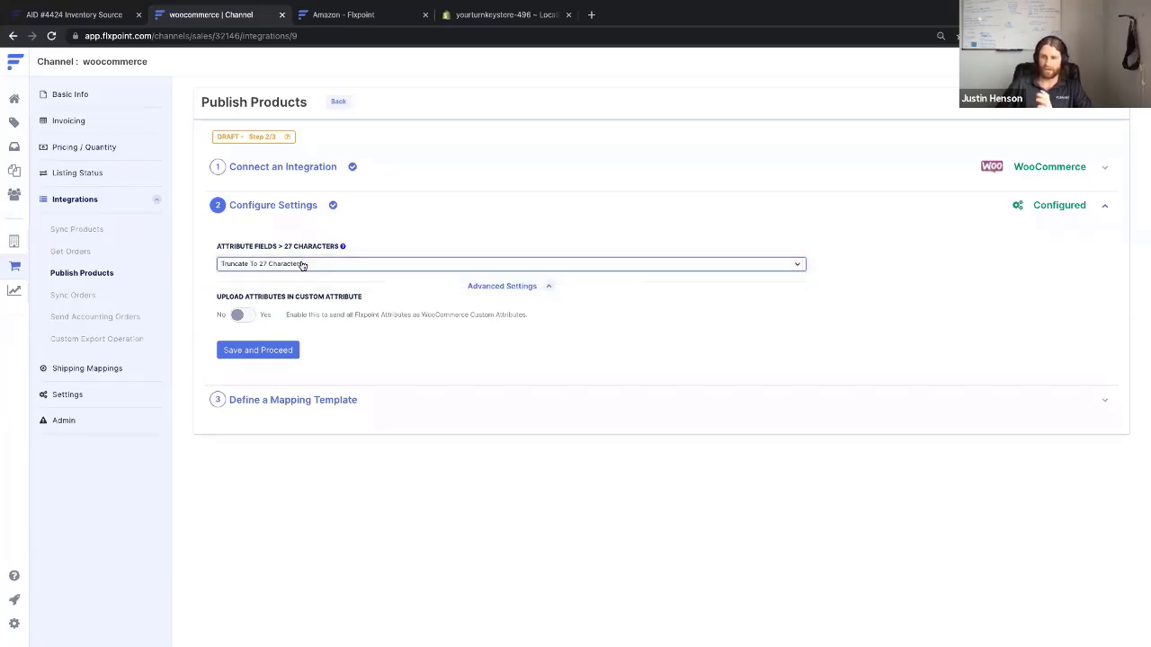
{"action": "left_click", "coordinate": [240, 317]}
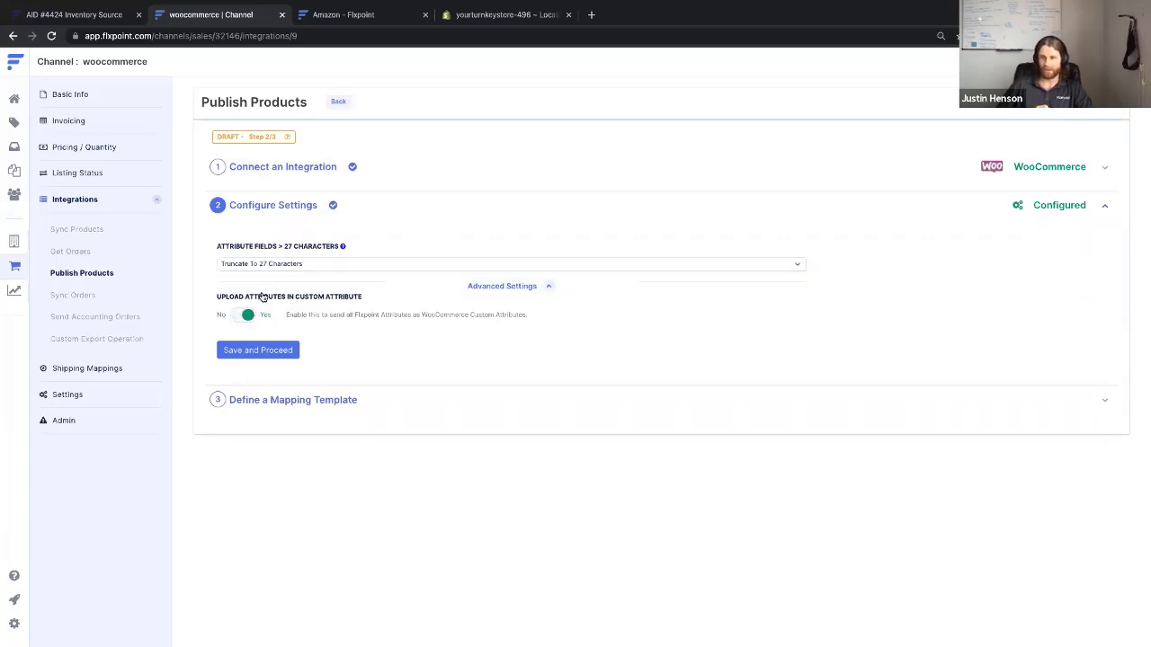
{"action": "left_click", "coordinate": [15, 267]}
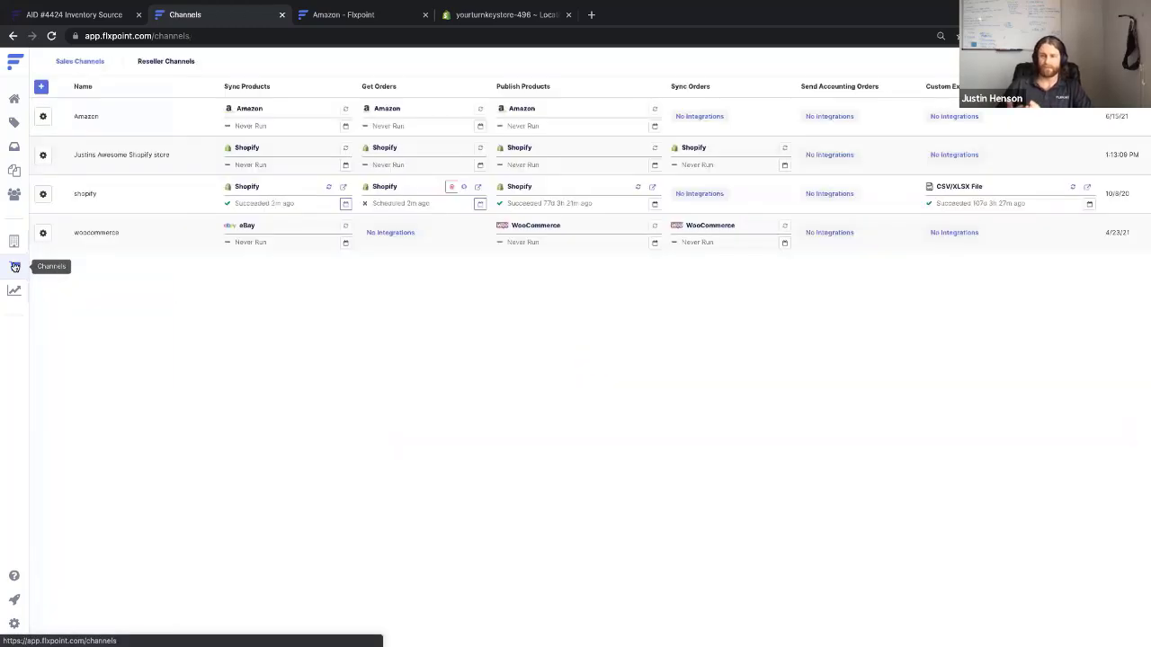
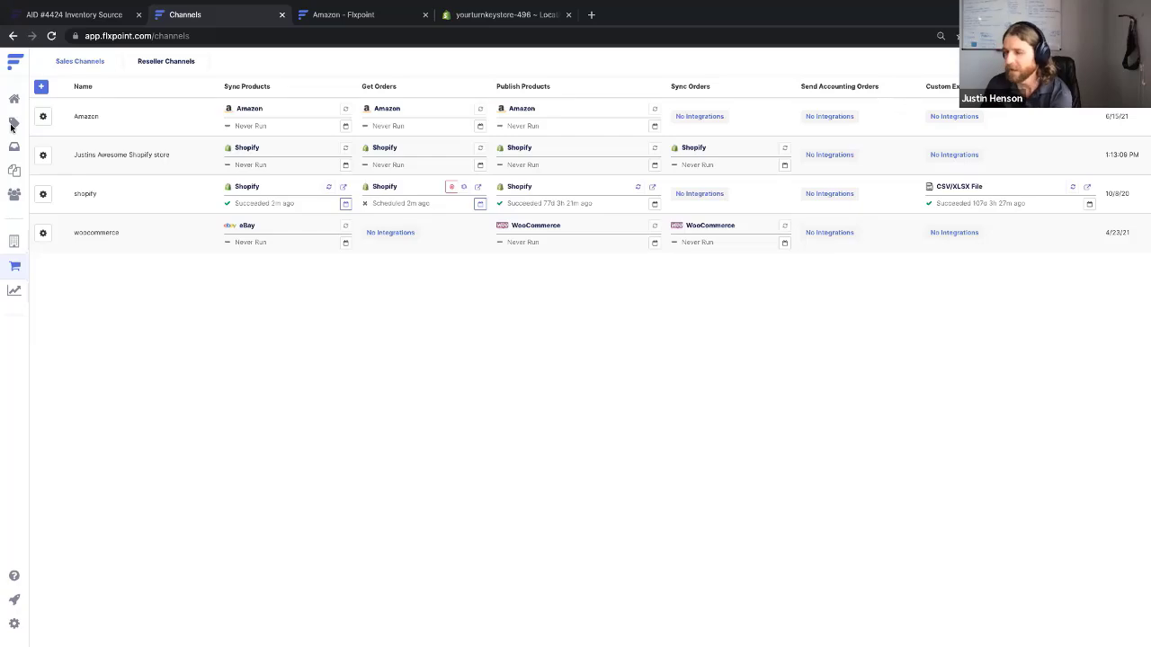
Check Channel Listings for the Awesome Shopify store channel, clear the filter, and return to Product Catalog
{"action": "left_click", "coordinate": [13, 122]}
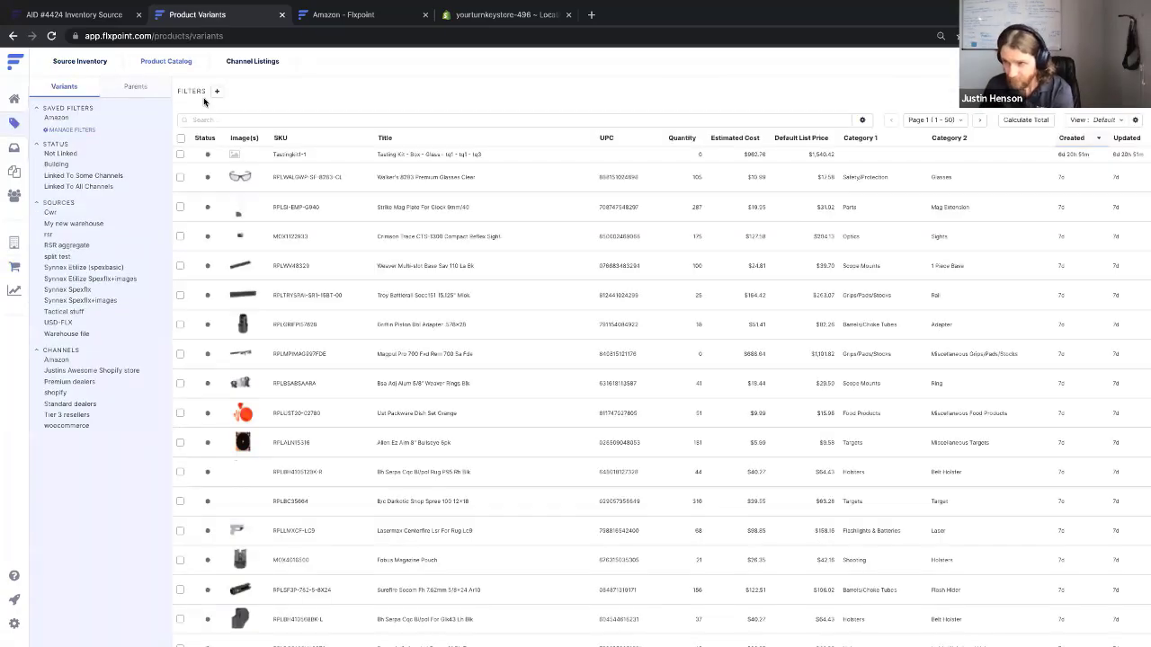
{"action": "left_click", "coordinate": [252, 63]}
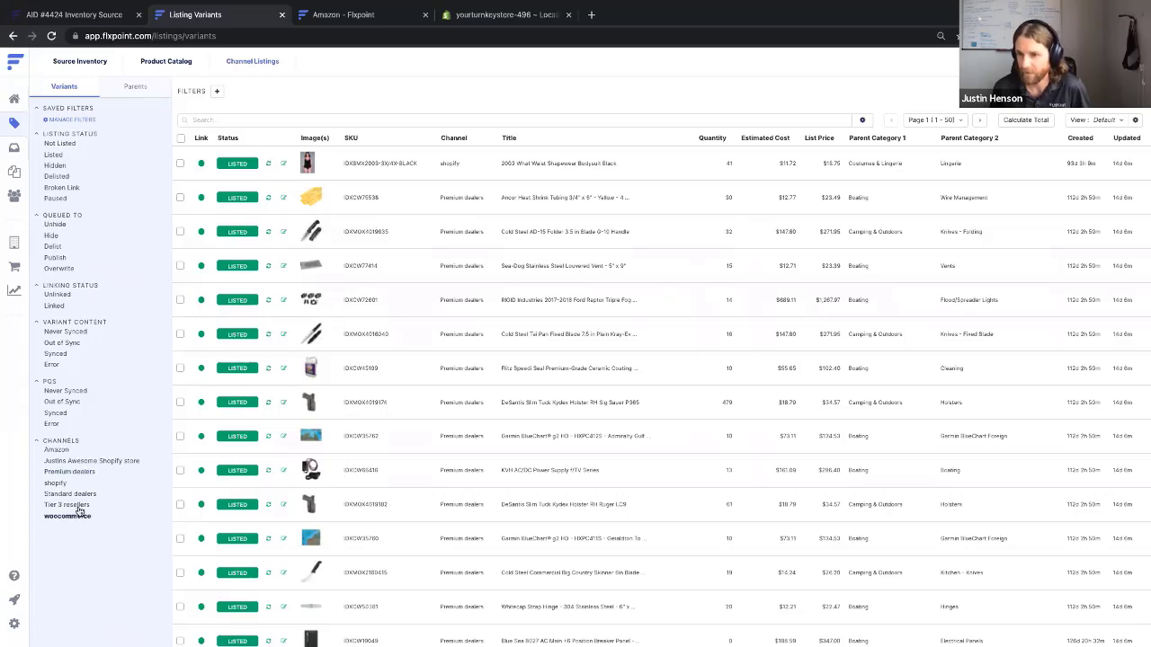
{"action": "left_click", "coordinate": [80, 462]}
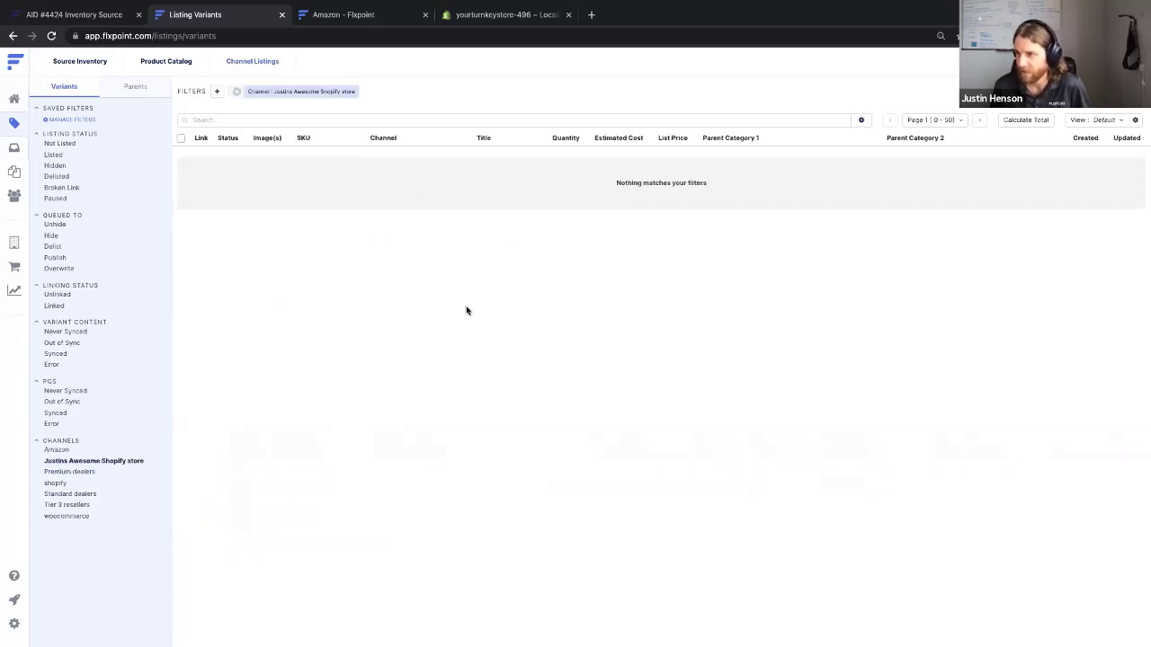
{"action": "left_click", "coordinate": [238, 91]}
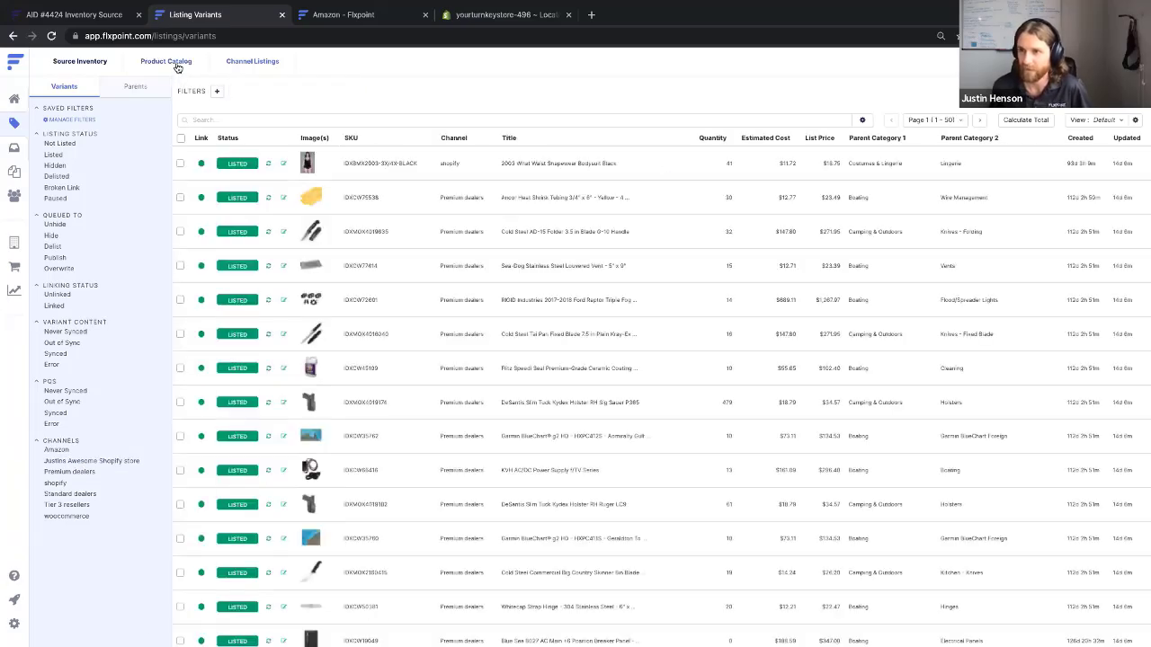
{"action": "left_click", "coordinate": [176, 66]}
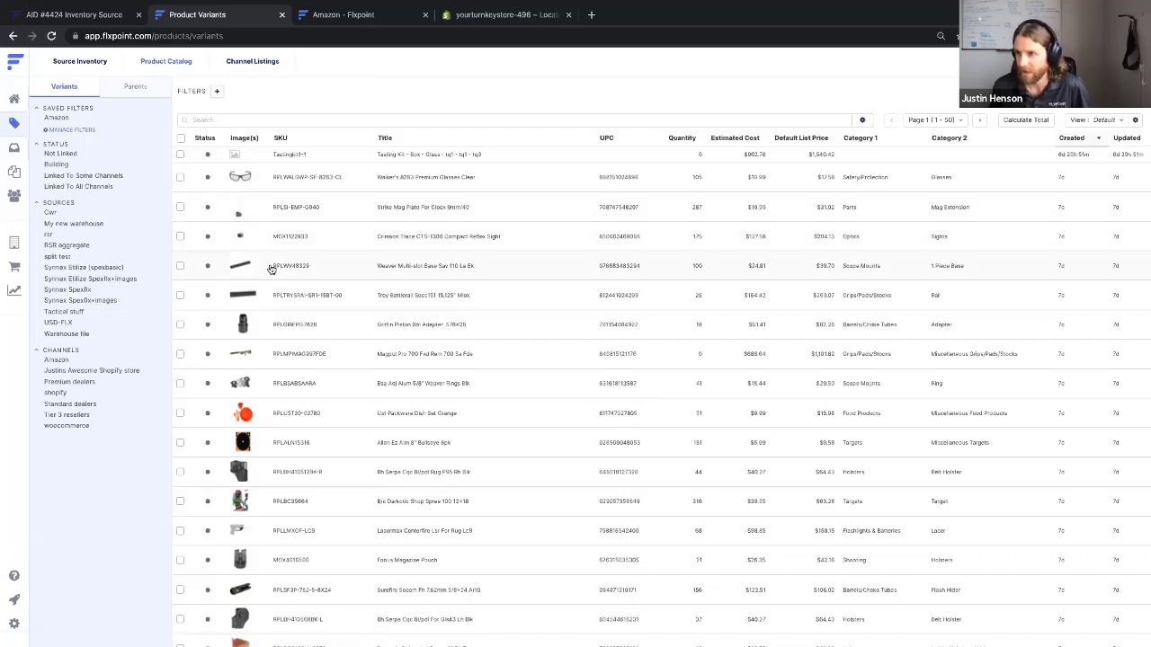
Select all 50 product variants on the Product Catalog page
{"action": "scroll", "coordinate": [270, 270], "scroll_direction": "down", "scroll_amount": 1}
{"action": "scroll", "coordinate": [269, 270], "scroll_direction": "down", "scroll_amount": 1}
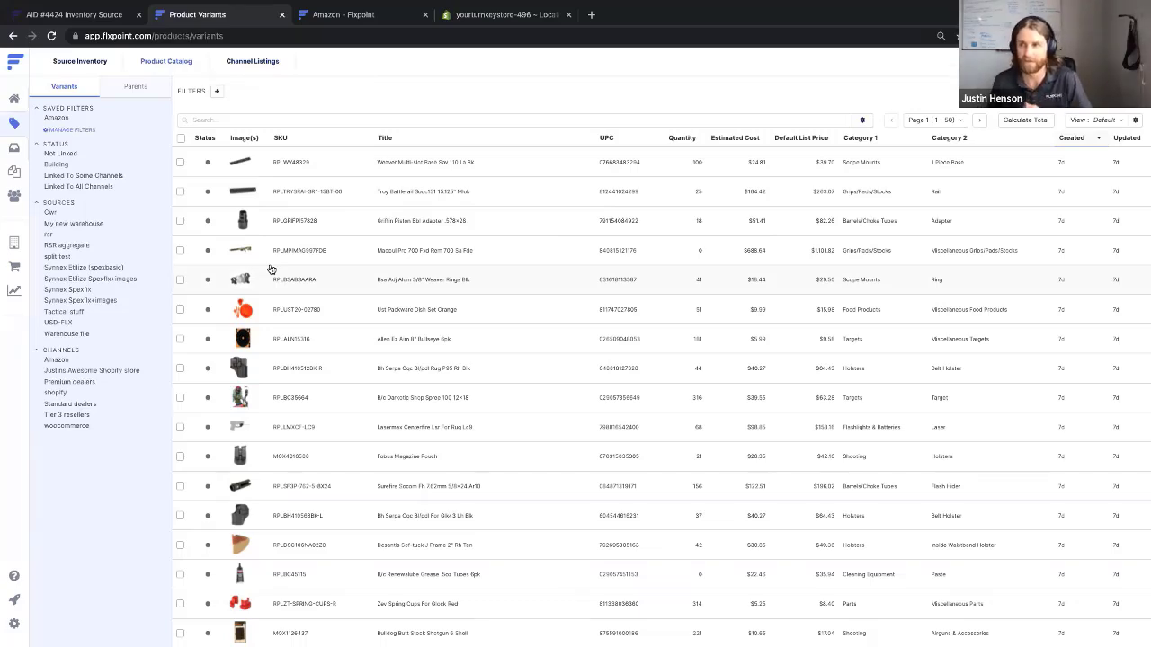
{"action": "left_click", "coordinate": [180, 137]}
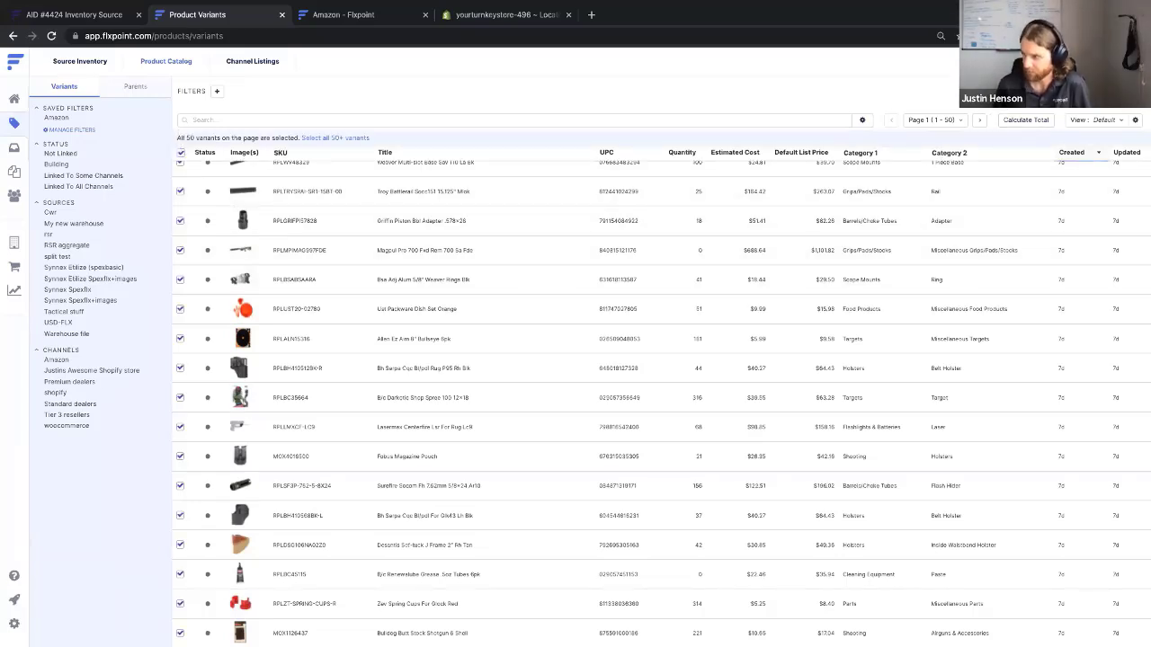
Create listings for the selected variants on the Awesome Shopify store channel
{"action": "left_click", "coordinate": [828, 174]}
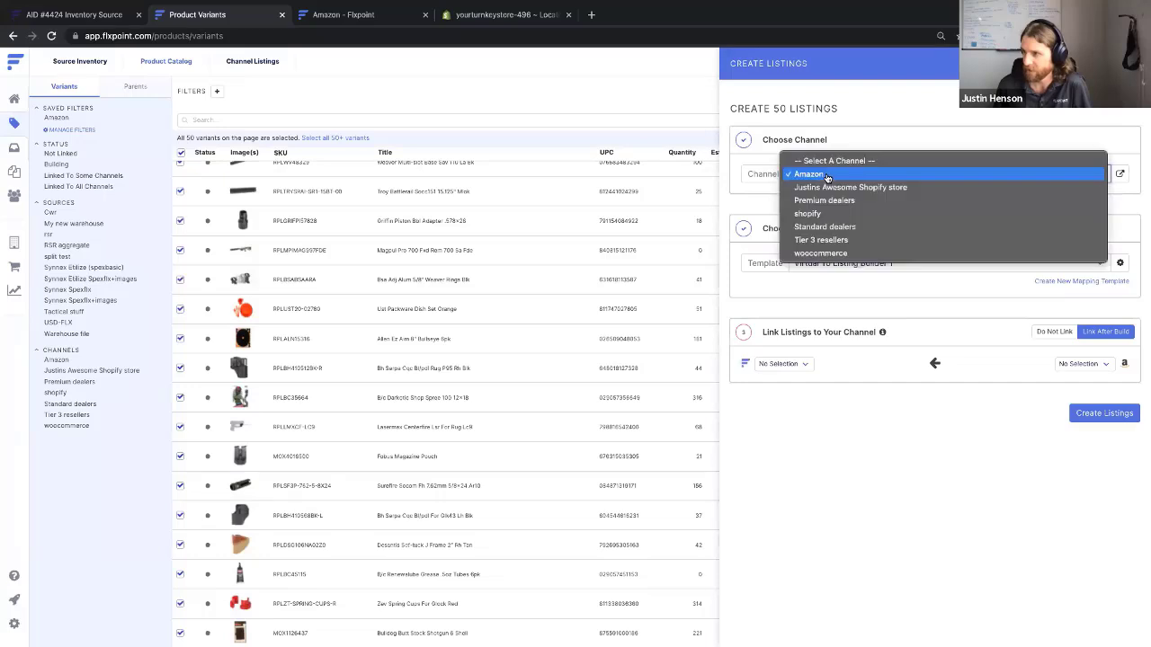
{"action": "left_click", "coordinate": [835, 188]}
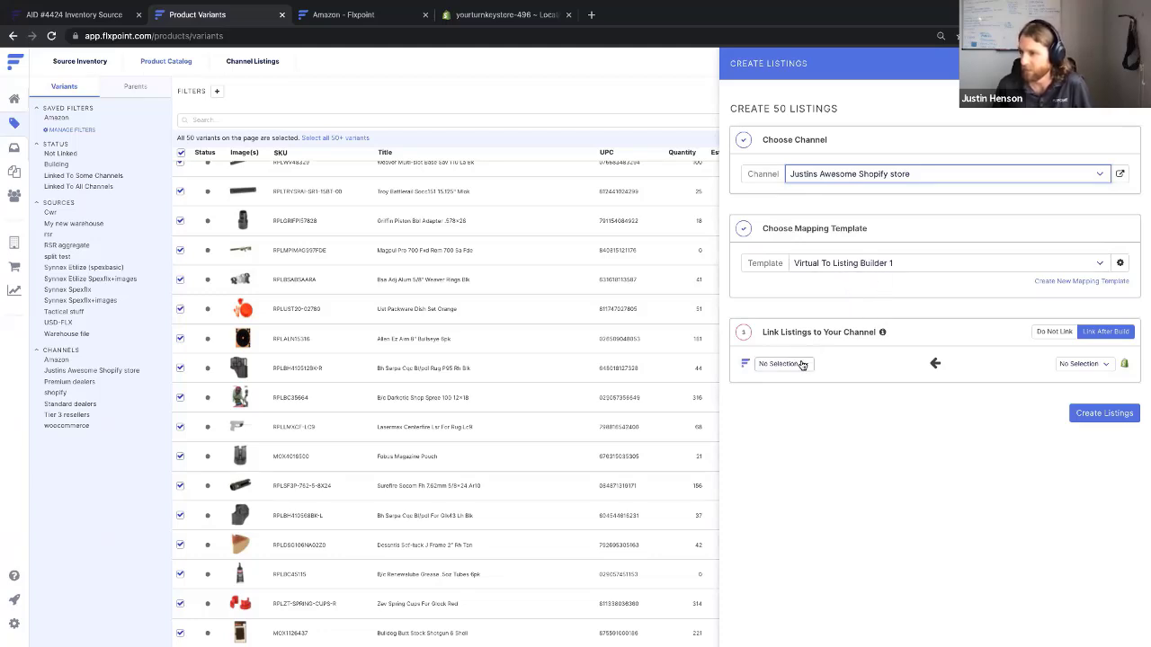
{"action": "left_click_drag", "start_coordinate": [766, 334], "coordinate": [884, 334]}
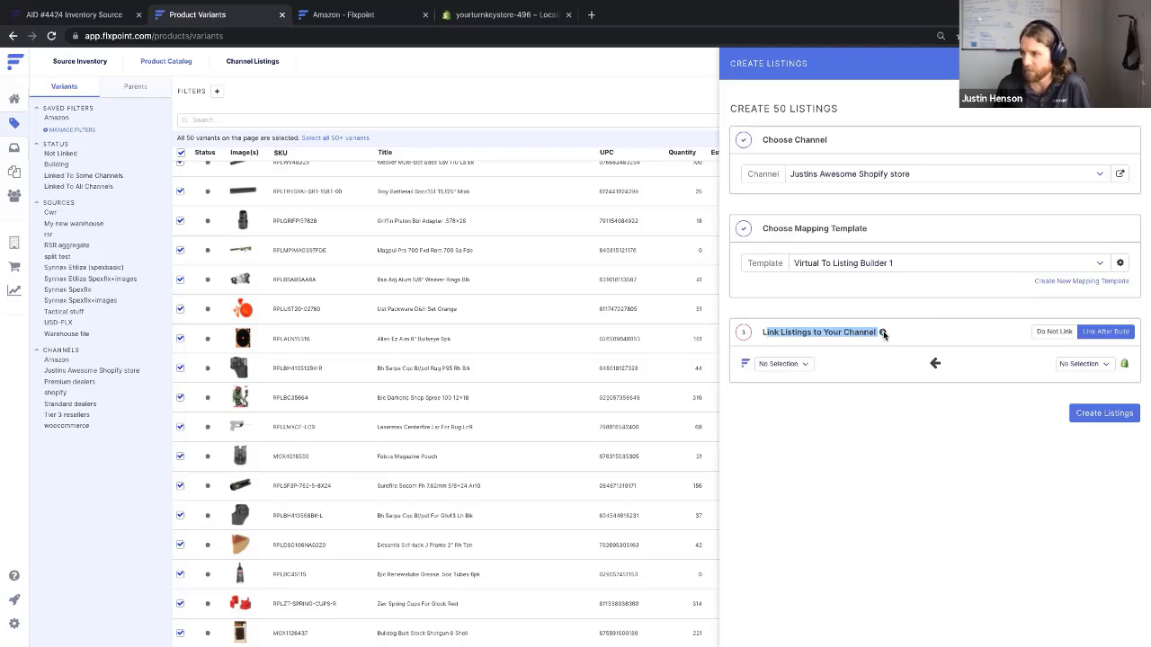
{"action": "mouse_move", "coordinate": [883, 333]}
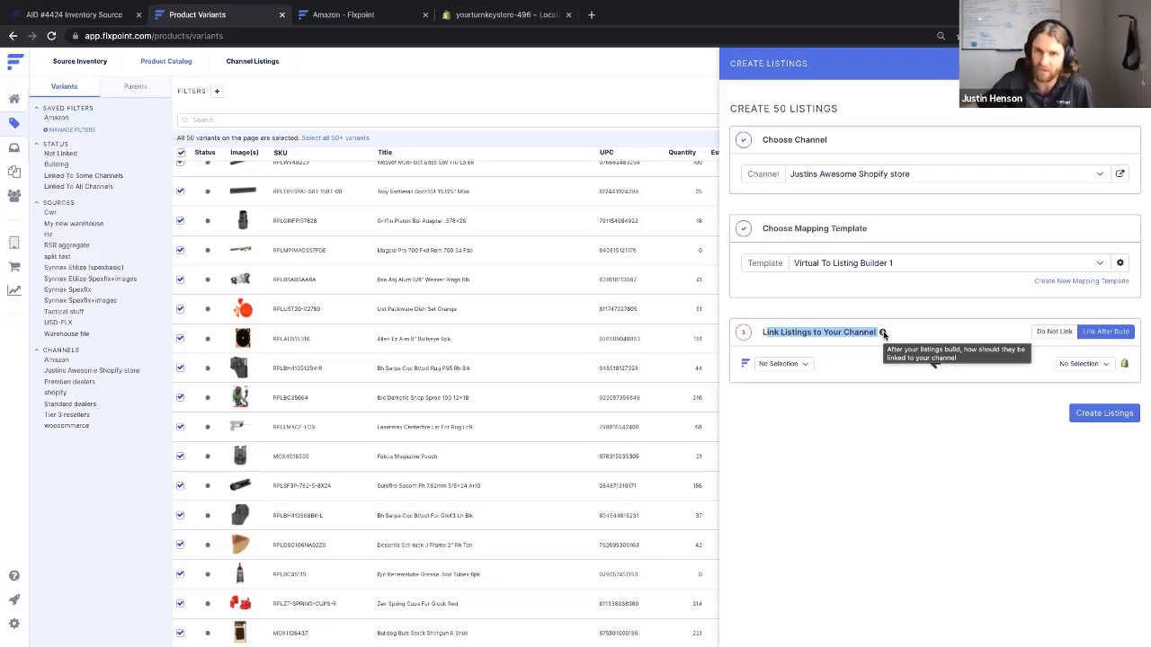
Match listing variant UPC to Shopify variant Barcode, then go to Channel Listings
{"action": "left_click", "coordinate": [795, 364]}
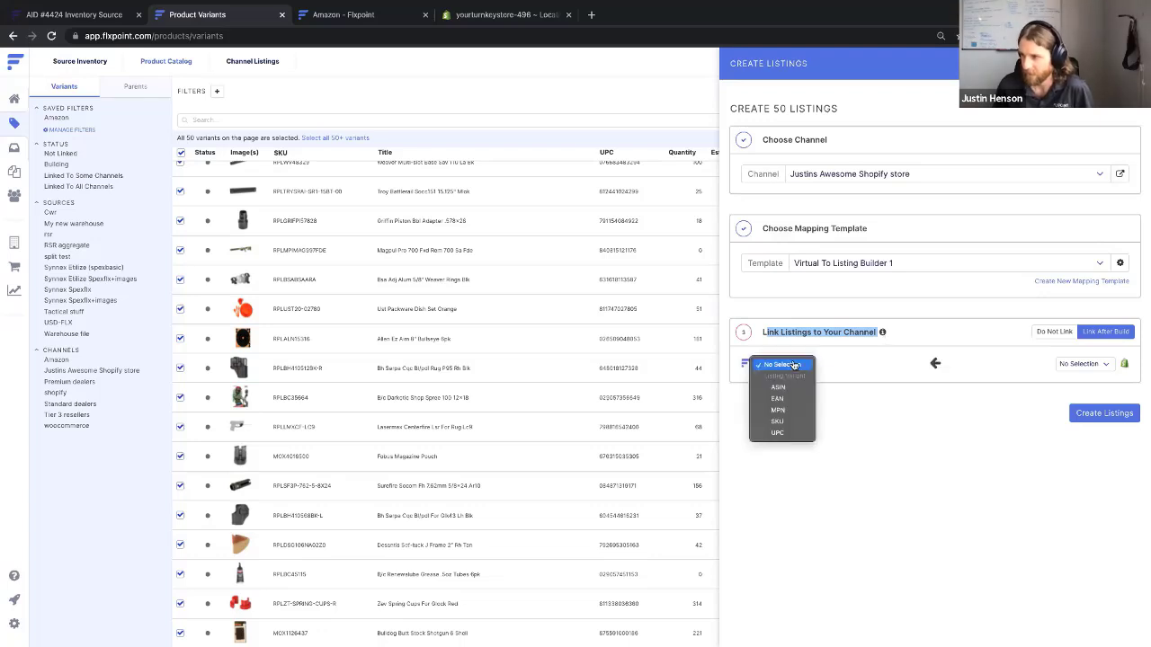
{"action": "left_click", "coordinate": [794, 422]}
{"action": "left_click", "coordinate": [1079, 364]}
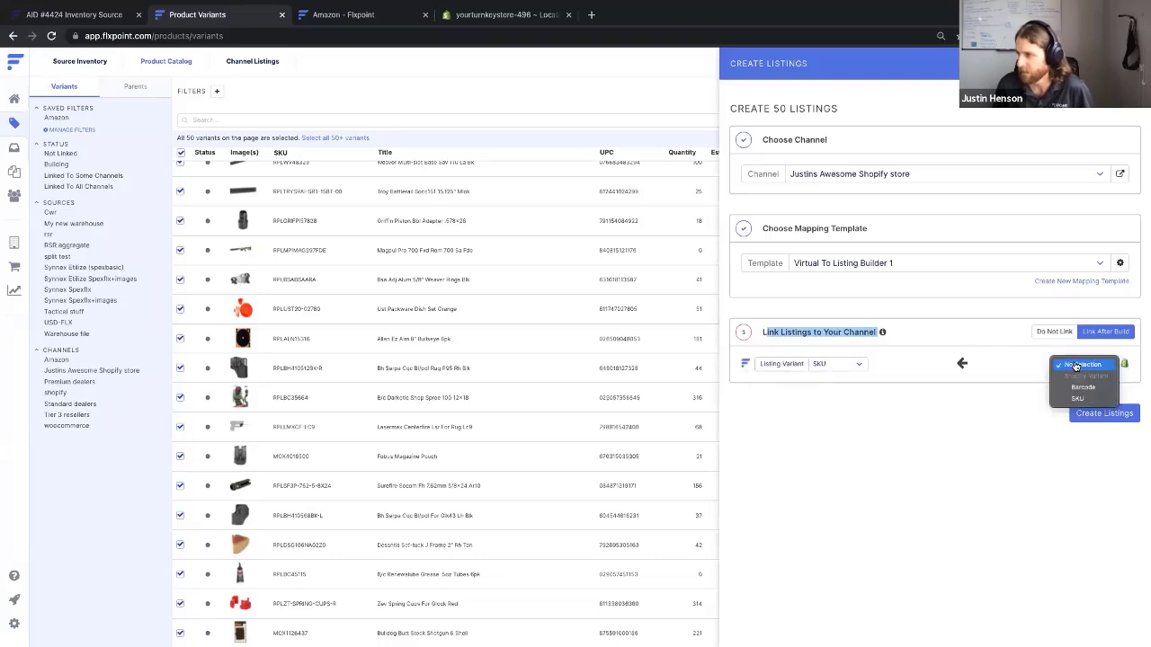
{"action": "left_click", "coordinate": [1083, 399]}
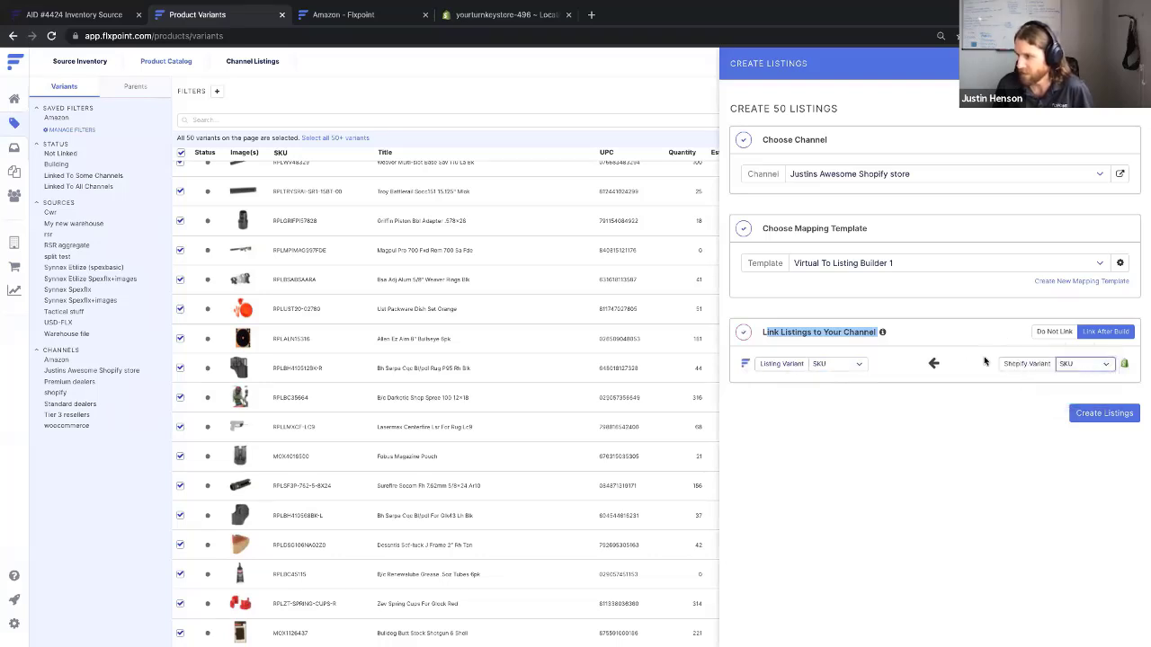
{"action": "left_click", "coordinate": [830, 365]}
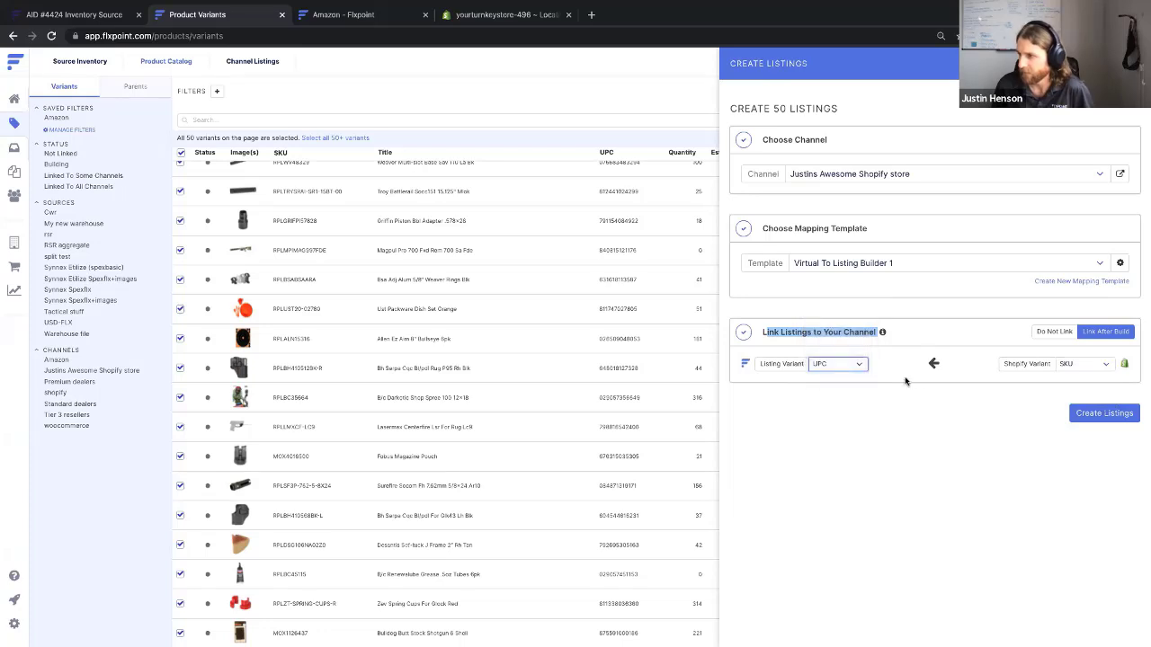
{"action": "left_click", "coordinate": [831, 376]}
{"action": "left_click", "coordinate": [1075, 373]}
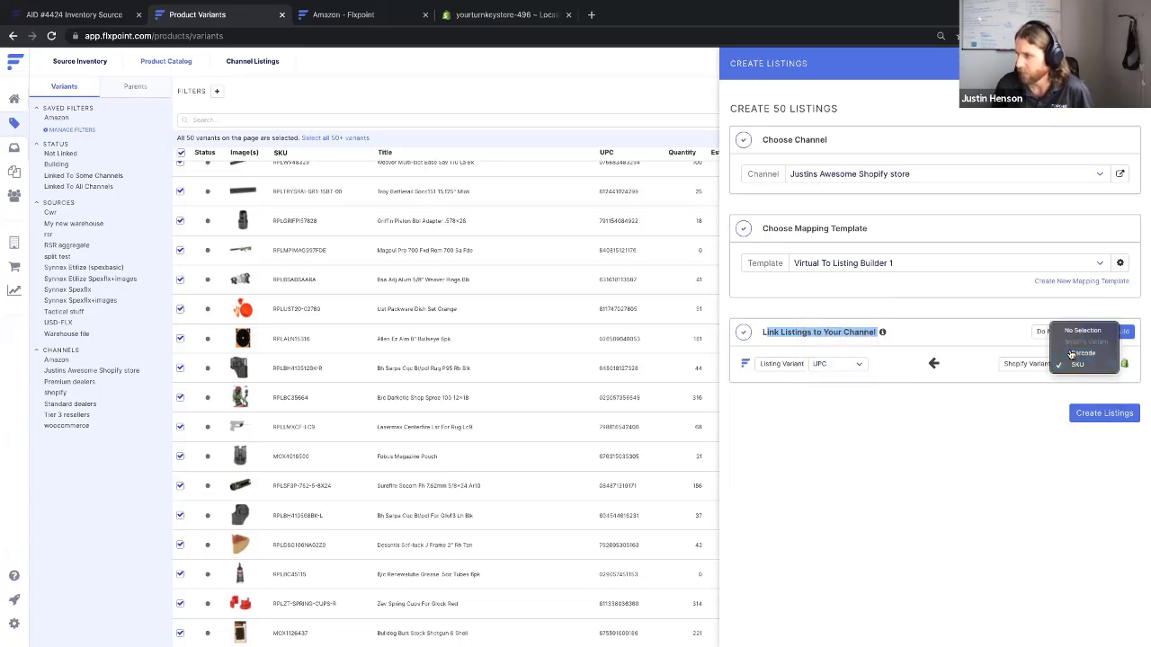
{"action": "left_click", "coordinate": [1073, 357]}
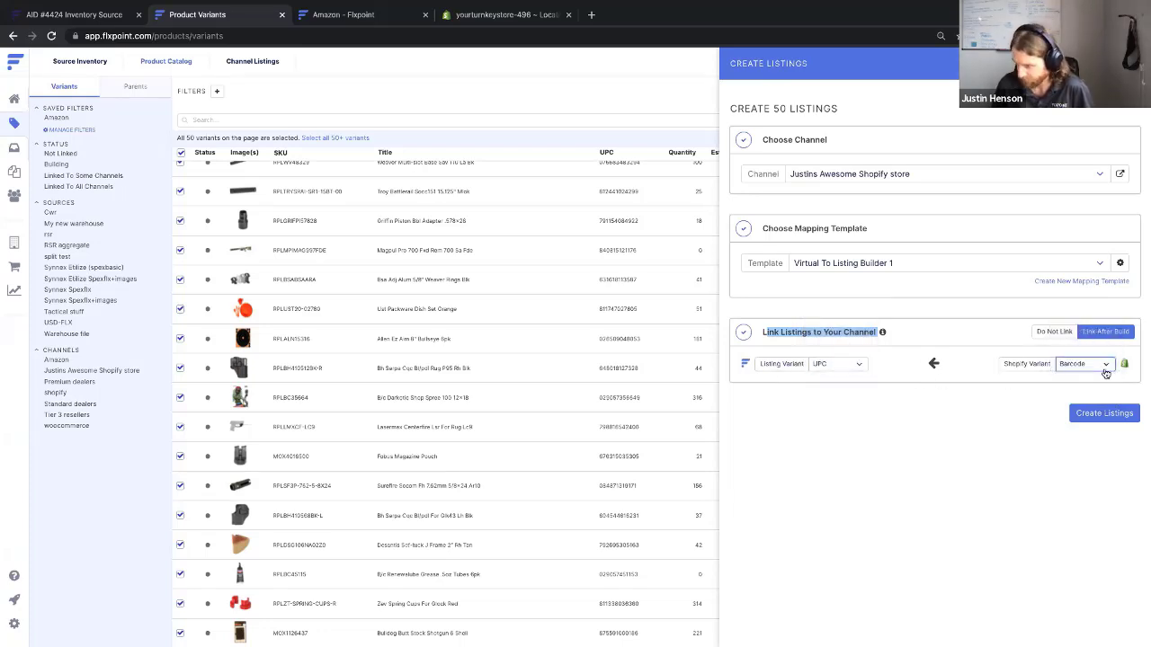
{"action": "left_click", "coordinate": [906, 362]}
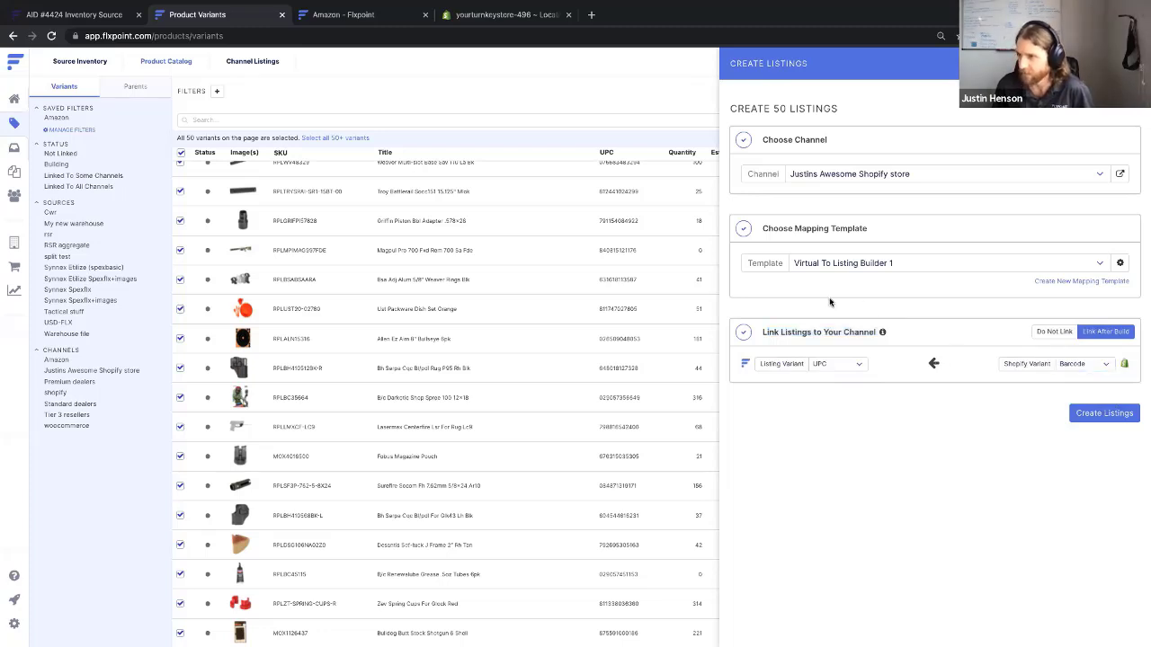
{"action": "left_click", "coordinate": [257, 62]}
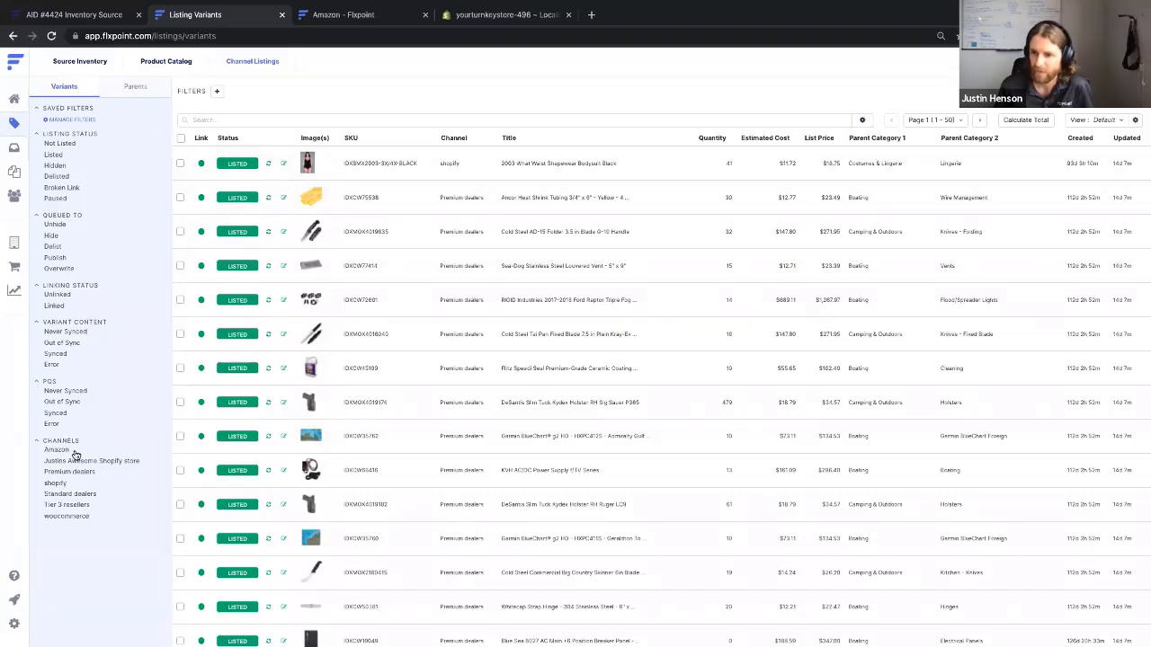
Filter listings to the shopify channel with Listed status and select all seven
{"action": "left_click", "coordinate": [54, 483]}
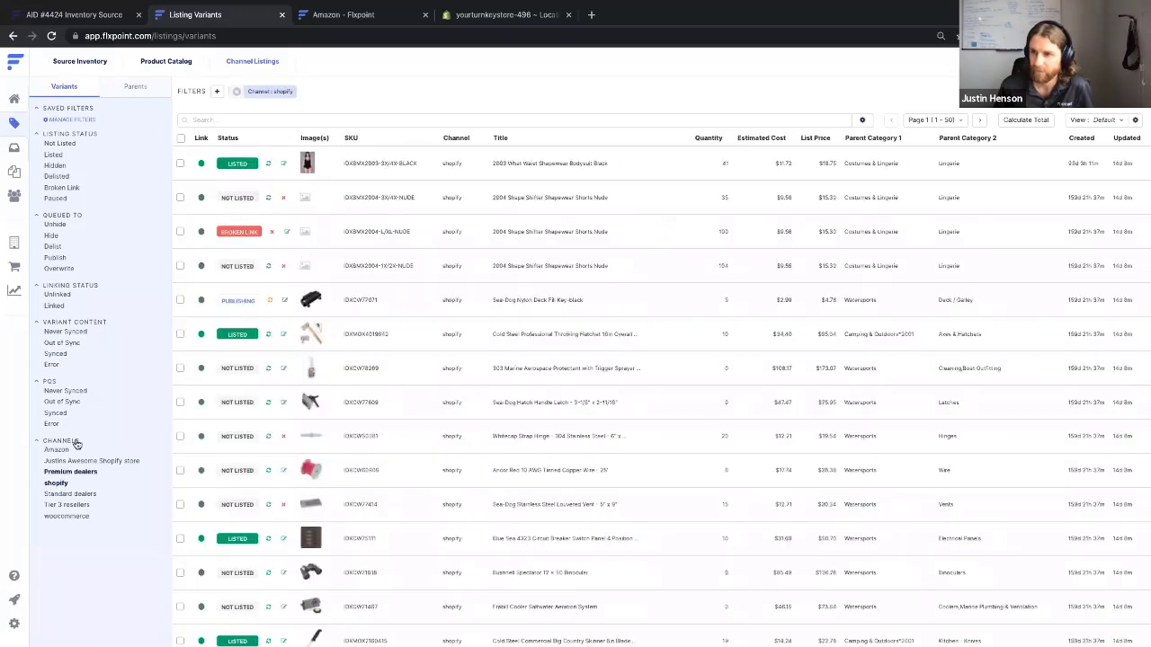
{"action": "left_click", "coordinate": [53, 155]}
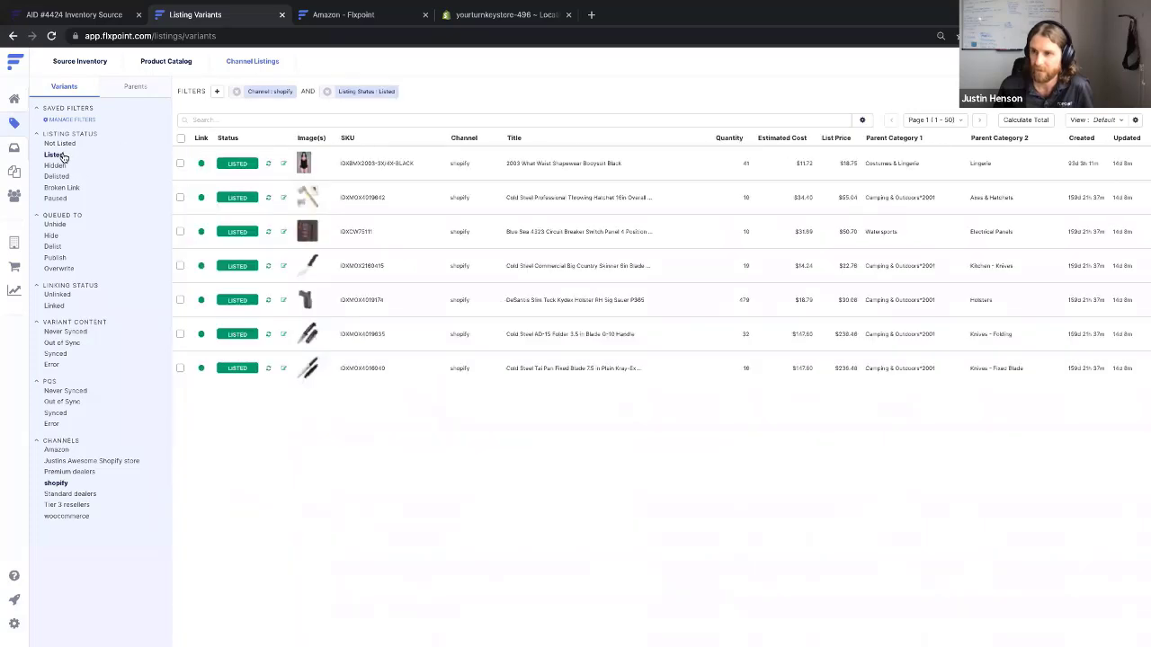
{"action": "left_click", "coordinate": [181, 138]}
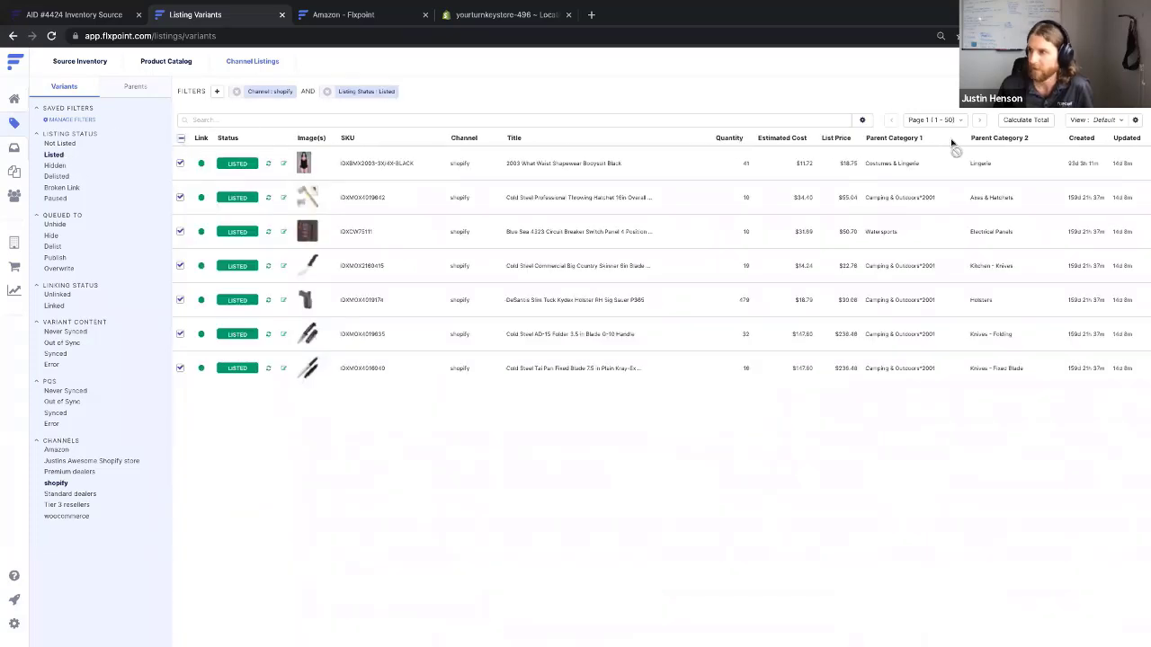
Run and confirm a Force PQS Update on the 7 selected listings
{"action": "left_click", "coordinate": [1101, 120]}
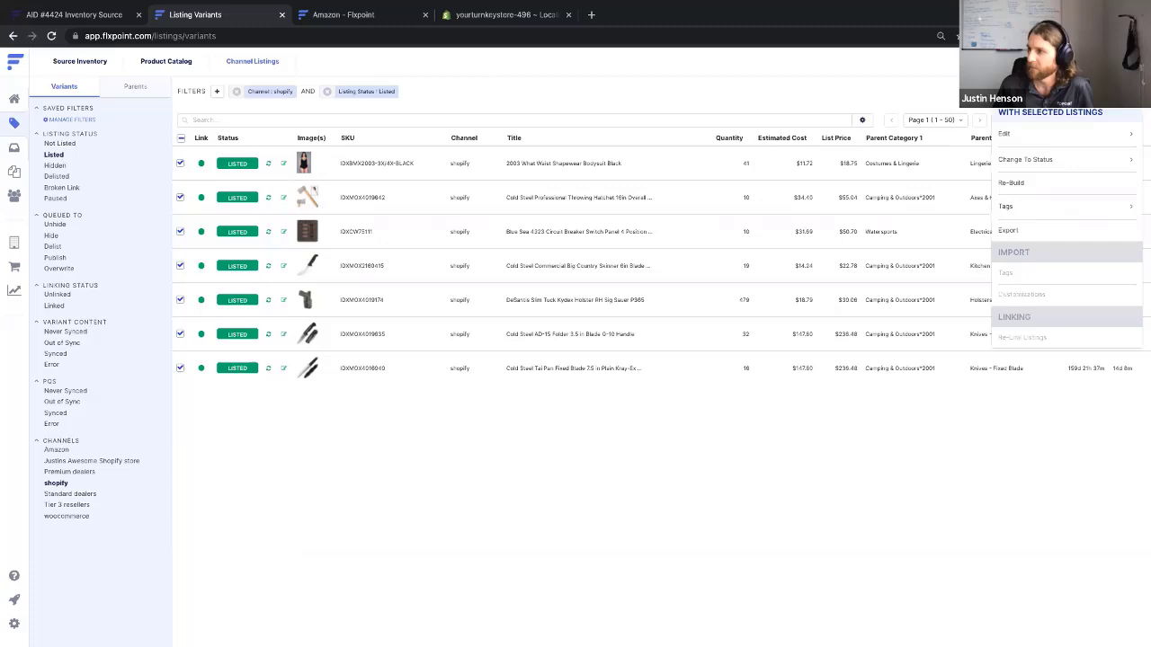
{"action": "left_click", "coordinate": [1103, 140]}
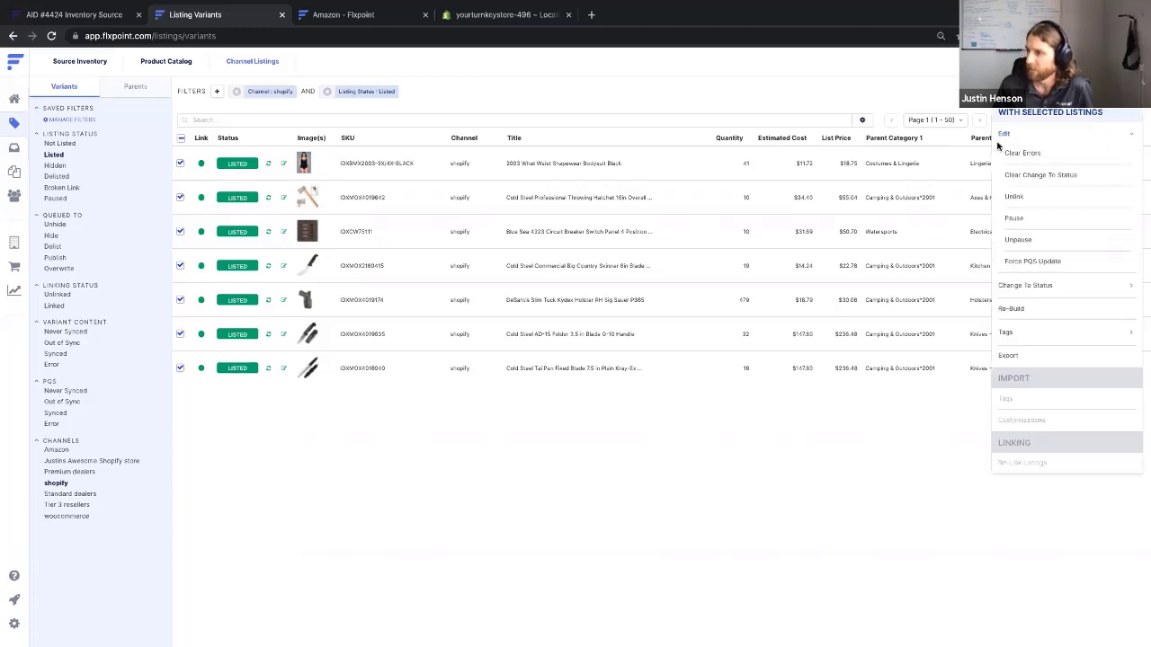
{"action": "left_click", "coordinate": [1034, 262]}
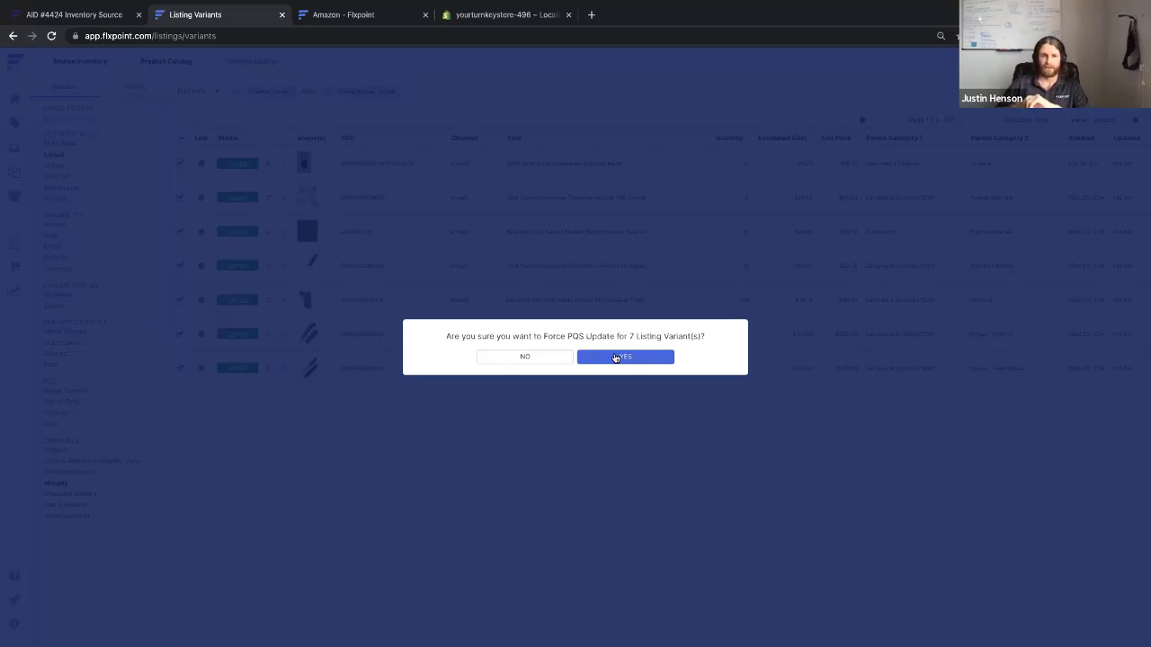
{"action": "left_click", "coordinate": [503, 271]}
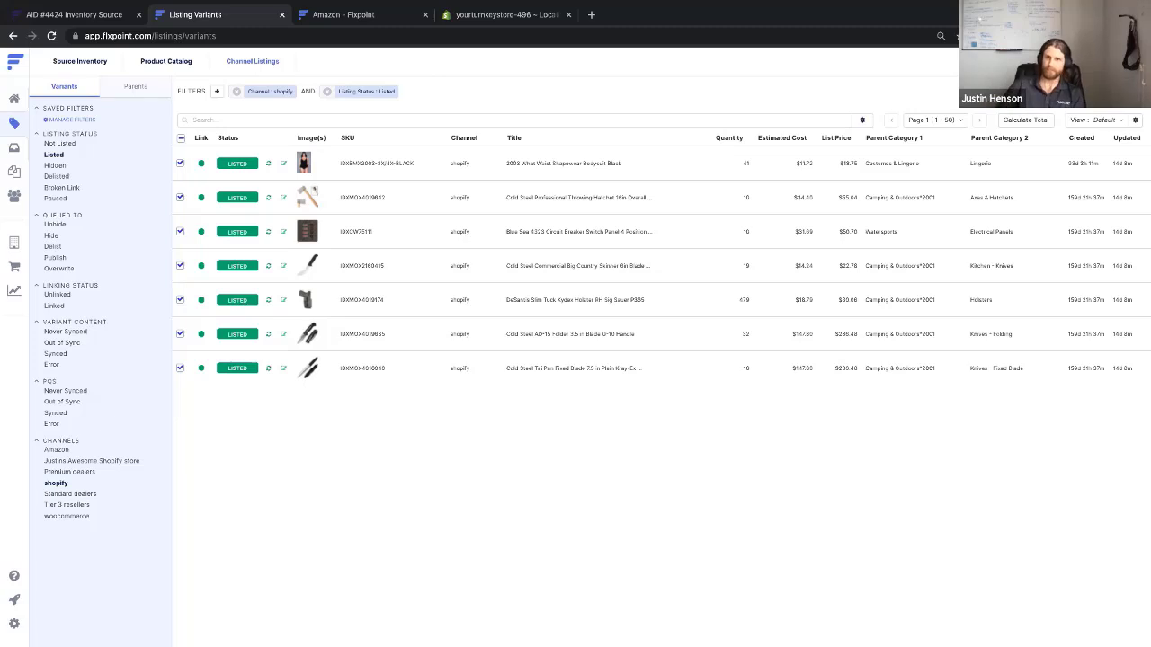
{"action": "mouse_move", "coordinate": [102, 4]}
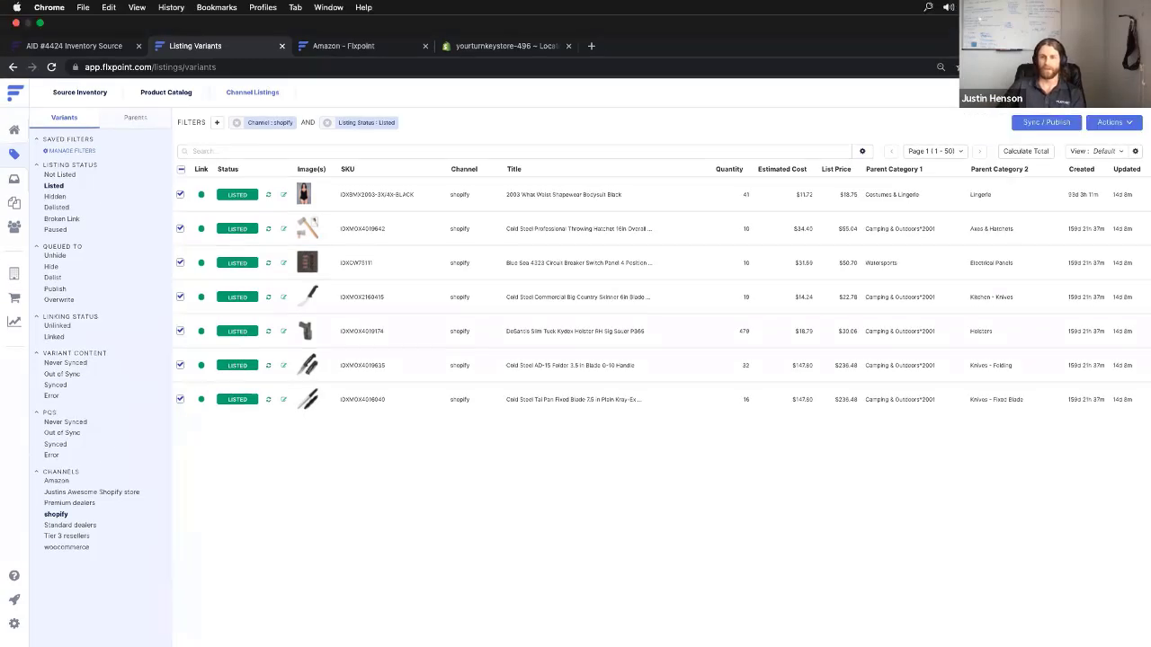